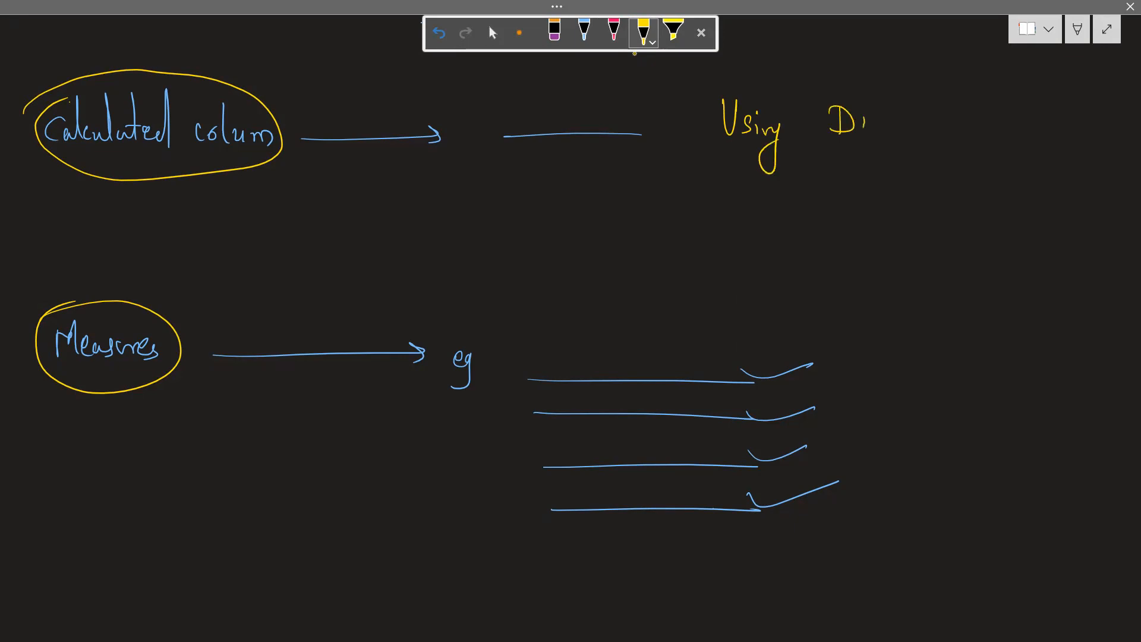
Complete the handwritten note "Using DAX" beside the Calculated column line, double-underline it and circle it.
mouse_move(895, 121)
left_mouse_down()
mouse_move(881, 141)
mouse_move(716, 156)
left_mouse_up()
left_click_drag(910, 177, 726, 169)
mouse_move(691, 102)
left_mouse_down()
mouse_move(863, 73)
mouse_move(769, 202)
mouse_move(689, 90)
mouse_move(753, 77)
left_mouse_up()
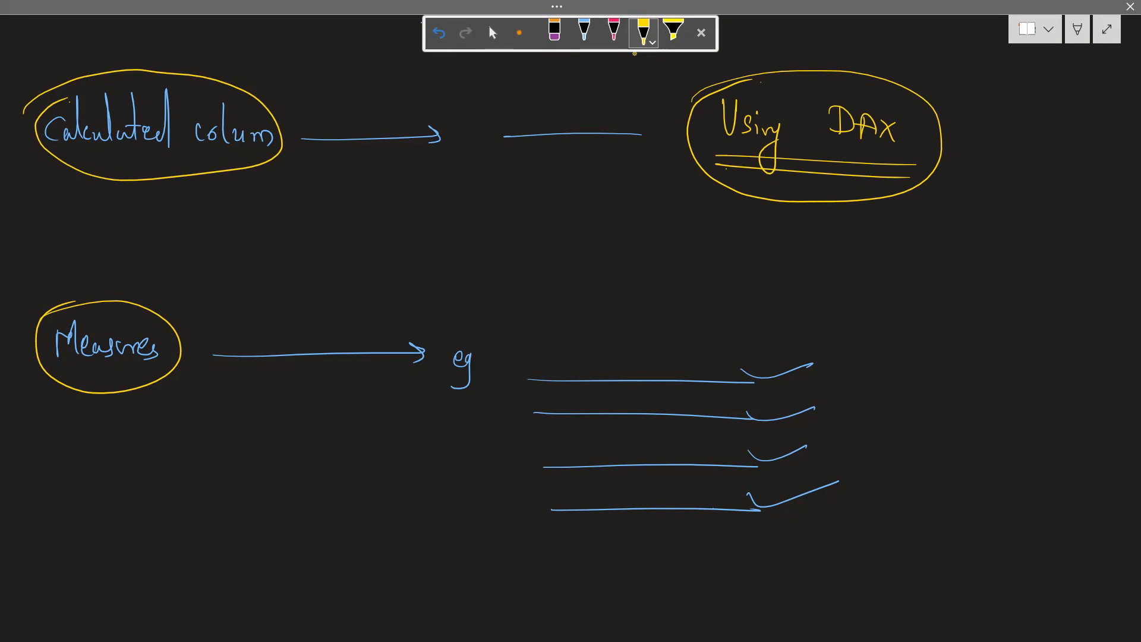
Draw a downward arrow from "Using DAX" to a short double line, and add two more double lines with a long downward arrow beside the checklist.
mouse_move(807, 159)
left_mouse_down()
mouse_move(809, 223)
mouse_move(822, 221)
left_mouse_up()
left_click_drag(797, 258, 825, 257)
left_click_drag(797, 269, 823, 269)
mouse_move(972, 324)
left_mouse_down()
mouse_move(1020, 326)
mouse_move(1020, 340)
left_mouse_up()
left_click_drag(967, 408, 1017, 407)
left_click_drag(967, 420, 1007, 421)
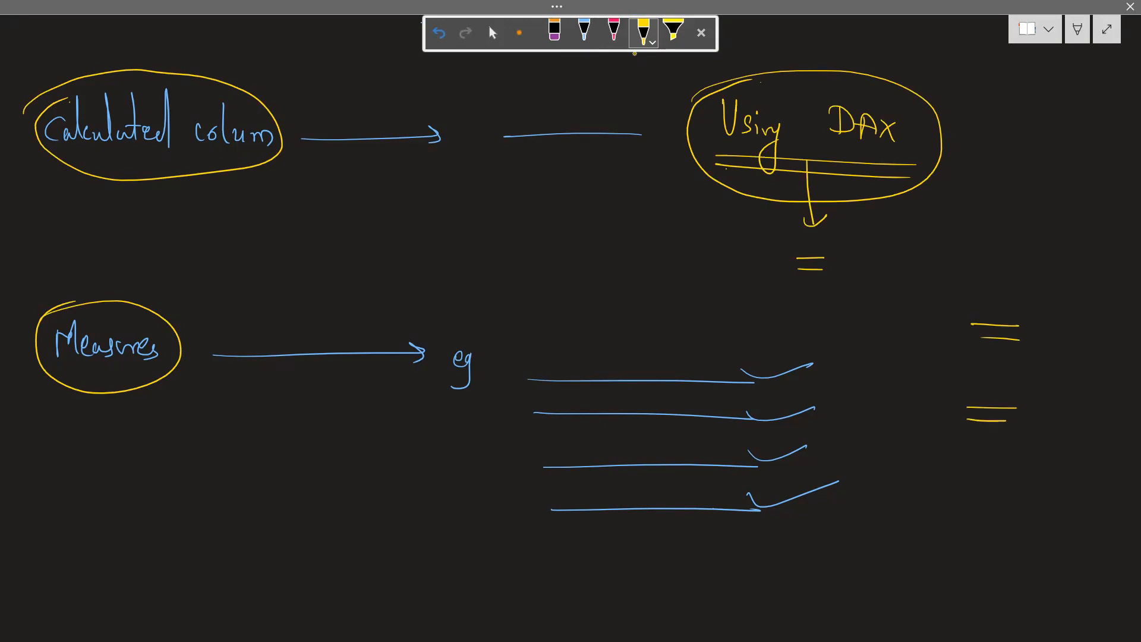
mouse_move(921, 292)
left_mouse_down()
mouse_move(920, 421)
mouse_move(930, 412)
left_mouse_up()
Write the yellow heading "*Related*" at the start of a blank area below the existing notes and double-underline it.
scroll(634, 54, "down", 5)
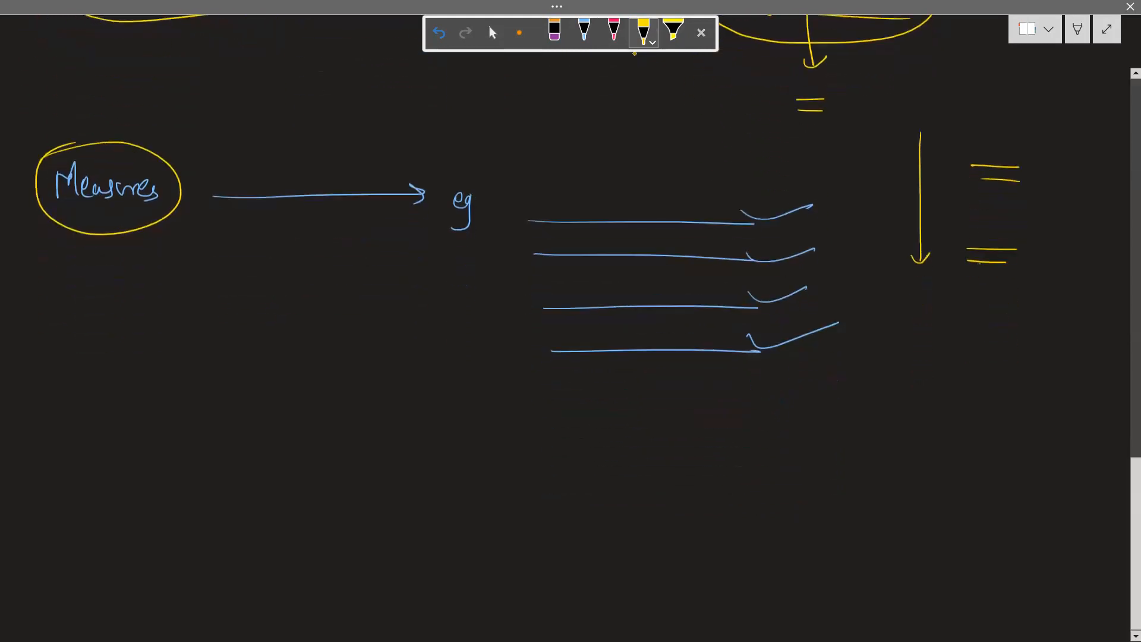
scroll(635, 53, "down", 3)
key("Escape")
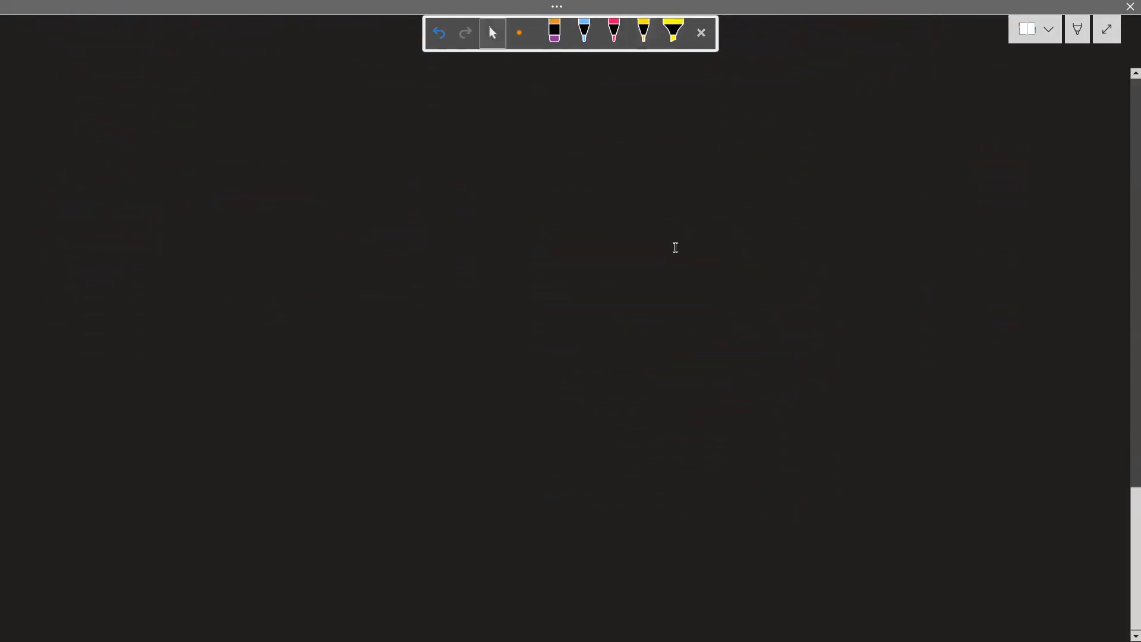
key("alt+d")
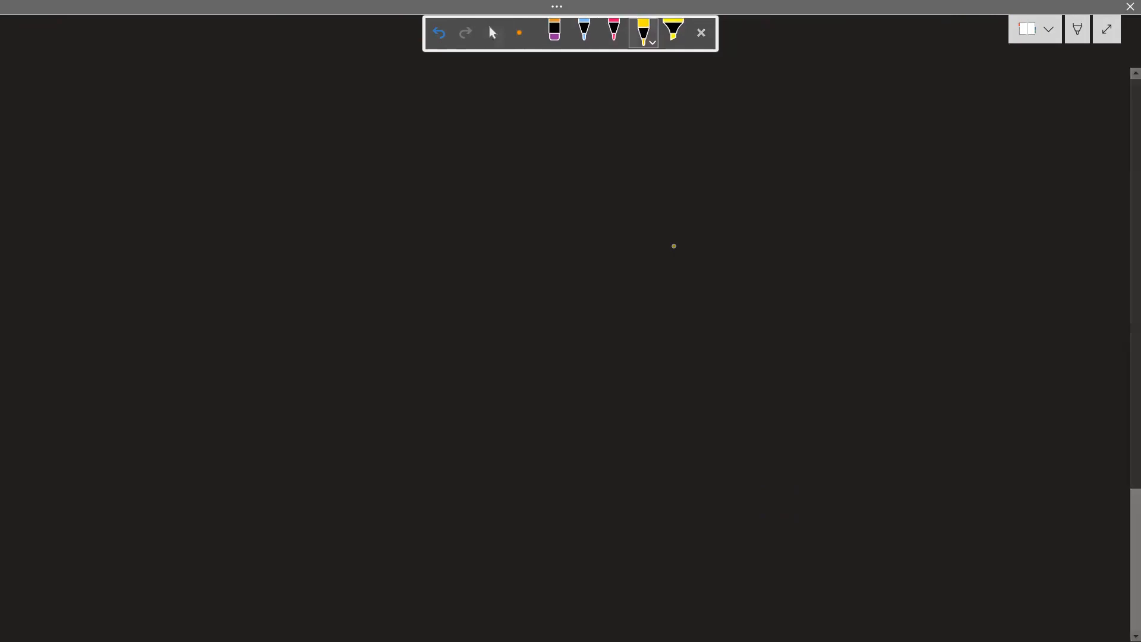
left_click(702, 32)
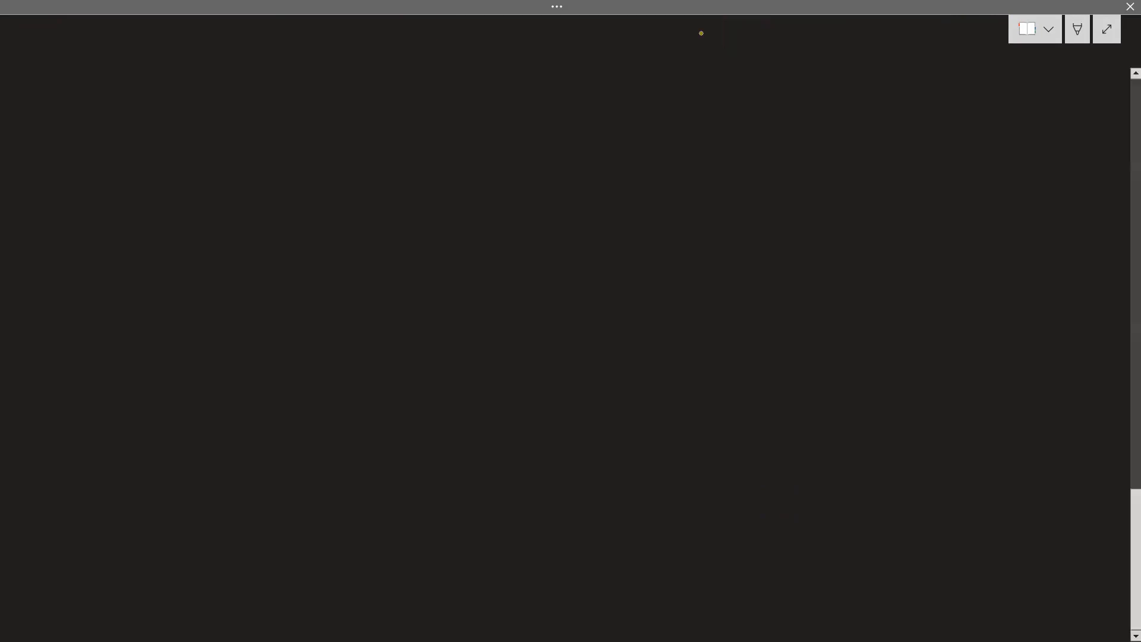
mouse_move(48, 44)
left_mouse_down()
mouse_move(63, 51)
mouse_move(54, 53)
left_mouse_up()
mouse_move(52, 39)
left_mouse_down()
mouse_move(60, 56)
mouse_move(63, 47)
left_mouse_up()
mouse_move(74, 40)
left_mouse_down()
mouse_move(74, 60)
mouse_move(97, 26)
mouse_move(105, 57)
mouse_move(137, 46)
left_mouse_up()
mouse_move(136, 54)
left_mouse_down()
mouse_move(139, 32)
mouse_move(137, 59)
mouse_move(160, 53)
left_mouse_up()
mouse_move(160, 40)
left_mouse_down()
mouse_move(151, 53)
mouse_move(163, 44)
left_mouse_up()
left_click_drag(57, 69, 142, 76)
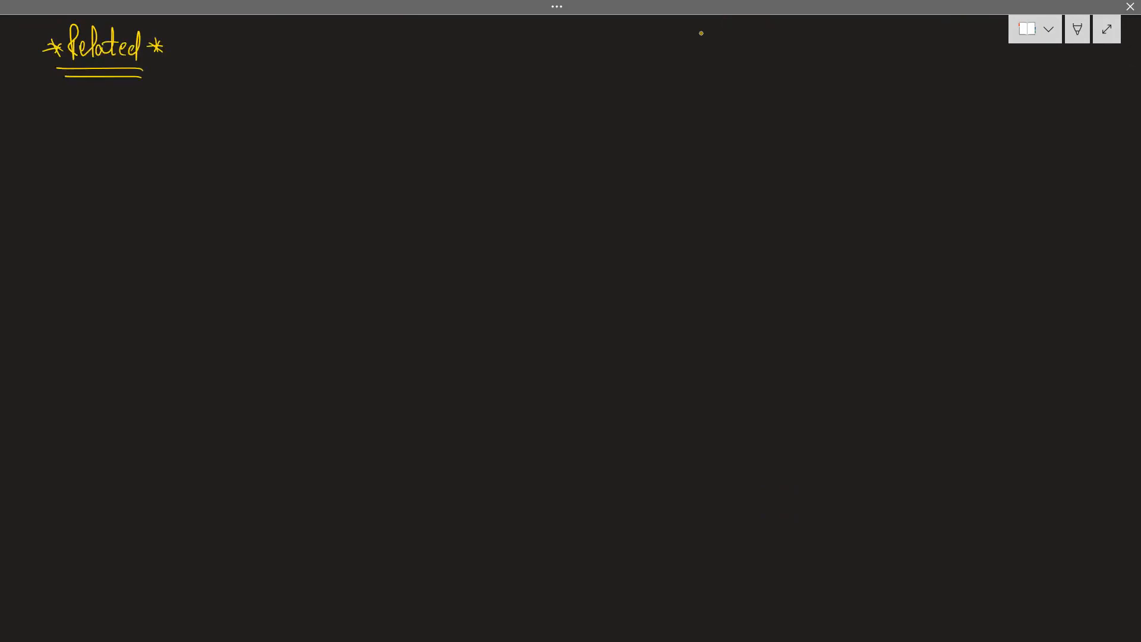
Write "(Vlookup in Excel)" beside the Related heading and double-underline "lookup".
mouse_move(218, 30)
left_mouse_down()
mouse_move(209, 62)
mouse_move(239, 36)
mouse_move(245, 53)
left_mouse_up()
left_click_drag(257, 42, 273, 53)
left_click_drag(281, 41, 302, 59)
left_click_drag(302, 43, 334, 52)
left_click_drag(334, 40, 377, 52)
mouse_move(404, 42)
left_mouse_down()
mouse_move(396, 54)
mouse_move(414, 53)
left_mouse_up()
left_click_drag(424, 31, 423, 63)
left_click_drag(242, 59, 305, 63)
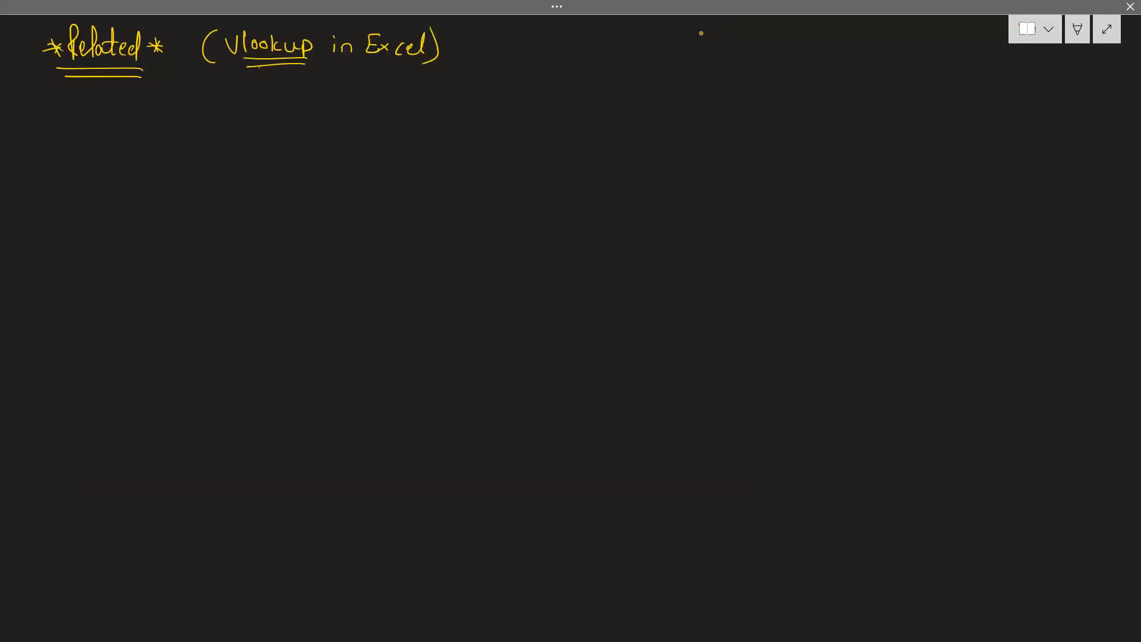
Write "(merge → common)" after the Vlookup note, double-underline it, and reinforce the underline of Related.
mouse_move(483, 28)
left_mouse_down()
mouse_move(480, 66)
mouse_move(488, 51)
mouse_move(539, 39)
mouse_move(533, 67)
mouse_move(552, 41)
mouse_move(580, 51)
left_mouse_up()
mouse_move(604, 40)
left_mouse_down()
mouse_move(601, 50)
mouse_move(624, 42)
left_mouse_up()
mouse_move(624, 50)
left_mouse_down()
mouse_move(689, 50)
mouse_move(676, 61)
left_mouse_up()
left_click_drag(521, 57, 643, 55)
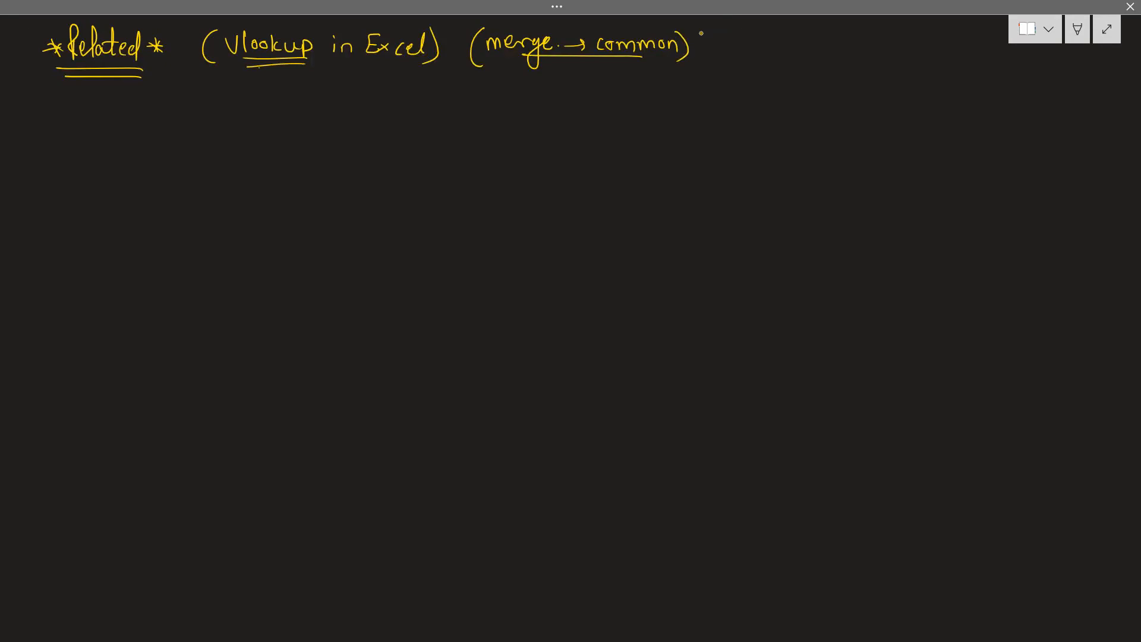
left_click_drag(520, 60, 640, 60)
mouse_move(125, 74)
left_mouse_down()
mouse_move(68, 73)
mouse_move(121, 73)
left_mouse_up()
Draw a large yellow table outline below the heading and label it "Transactions".
left_click_drag(101, 179, 106, 517)
mouse_move(100, 176)
left_mouse_down()
mouse_move(588, 159)
mouse_move(595, 491)
mouse_move(105, 499)
left_mouse_up()
mouse_move(132, 128)
left_mouse_down()
mouse_move(165, 123)
mouse_move(147, 147)
left_mouse_up()
mouse_move(151, 146)
left_mouse_down()
mouse_move(162, 134)
mouse_move(209, 149)
left_mouse_up()
mouse_move(220, 116)
left_mouse_down()
mouse_move(215, 149)
mouse_move(225, 139)
left_mouse_up()
mouse_move(229, 138)
left_mouse_down()
mouse_move(231, 147)
mouse_move(228, 130)
left_mouse_up()
left_click_drag(238, 140, 251, 145)
left_click_drag(259, 136, 251, 151)
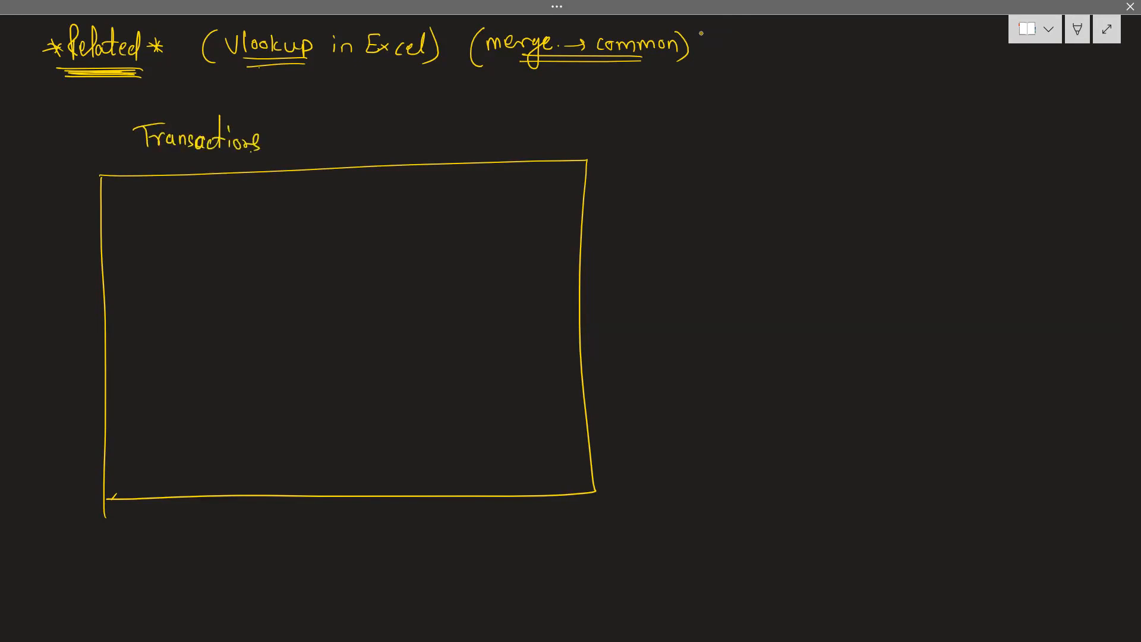
Write a dash and the column headings pid, cid and quantity inside the Transactions table.
left_click_drag(145, 205, 117, 206)
mouse_move(187, 200)
left_mouse_down()
mouse_move(188, 213)
mouse_move(195, 207)
left_mouse_up()
mouse_move(205, 199)
left_mouse_down()
mouse_move(206, 208)
mouse_move(272, 205)
mouse_move(372, 185)
mouse_move(371, 200)
left_mouse_up()
left_click(210, 202)
left_click(277, 203)
mouse_move(372, 198)
left_mouse_down()
mouse_move(378, 191)
mouse_move(391, 207)
left_mouse_up()
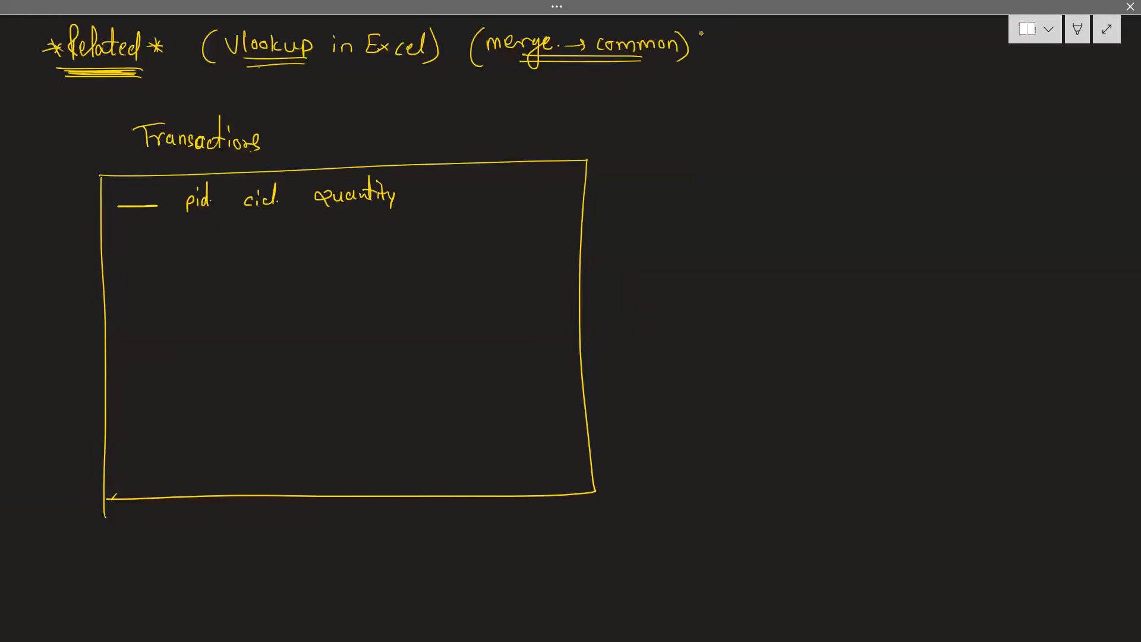
Underline the Transactions title, write the date 1/1/97, mark three rows with arrows, and underline the column entries.
mouse_move(241, 155)
left_mouse_down()
mouse_move(154, 157)
mouse_move(131, 203)
left_mouse_up()
mouse_move(137, 186)
left_mouse_down()
mouse_move(137, 205)
mouse_move(159, 204)
left_mouse_up()
mouse_move(66, 202)
left_mouse_down()
mouse_move(94, 202)
mouse_move(86, 210)
mouse_move(102, 242)
left_mouse_up()
mouse_move(86, 234)
left_mouse_down()
mouse_move(99, 285)
mouse_move(84, 293)
left_mouse_up()
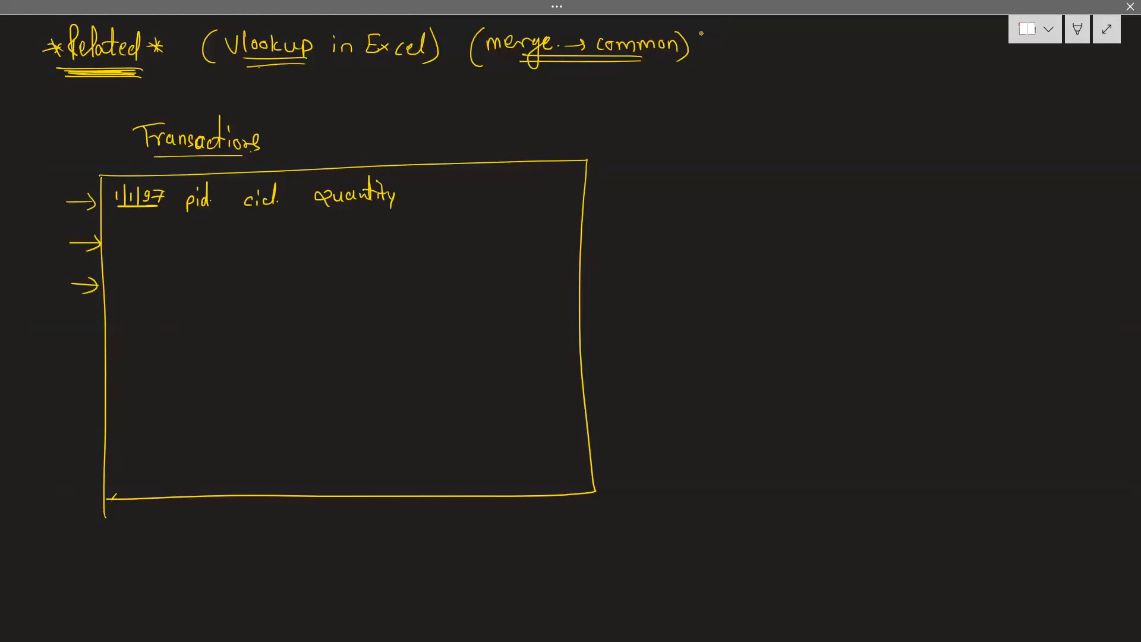
left_click_drag(127, 210, 159, 208)
left_click_drag(193, 211, 213, 210)
left_click_drag(335, 208, 364, 206)
Draw a second table outline with the blue pen beside Transactions and label it "Products".
left_click(1078, 29)
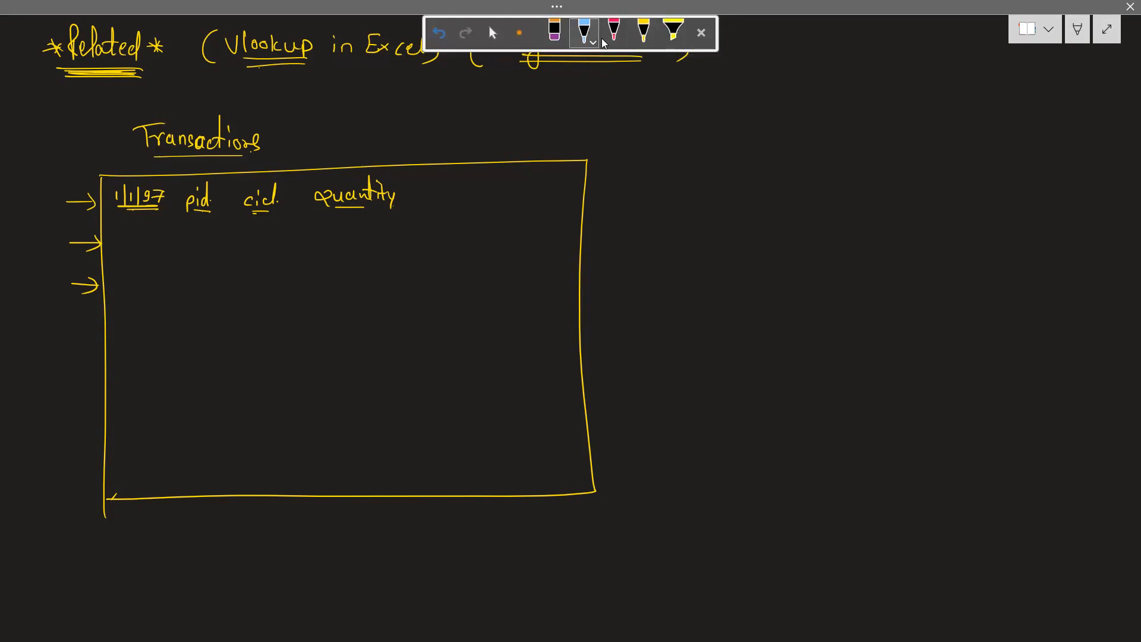
left_click_drag(723, 168, 752, 489)
mouse_move(722, 169)
left_mouse_down()
mouse_move(1006, 171)
mouse_move(1022, 325)
mouse_move(977, 473)
mouse_move(766, 475)
left_mouse_up()
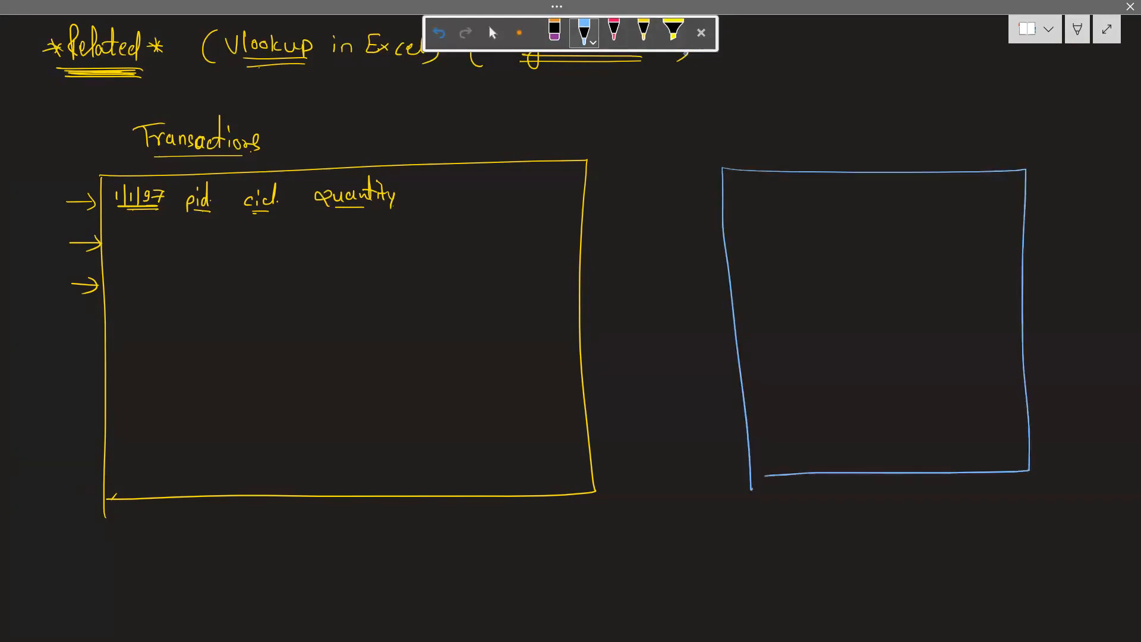
mouse_move(756, 136)
left_mouse_down()
mouse_move(759, 120)
mouse_move(782, 132)
mouse_move(823, 117)
mouse_move(826, 135)
left_mouse_up()
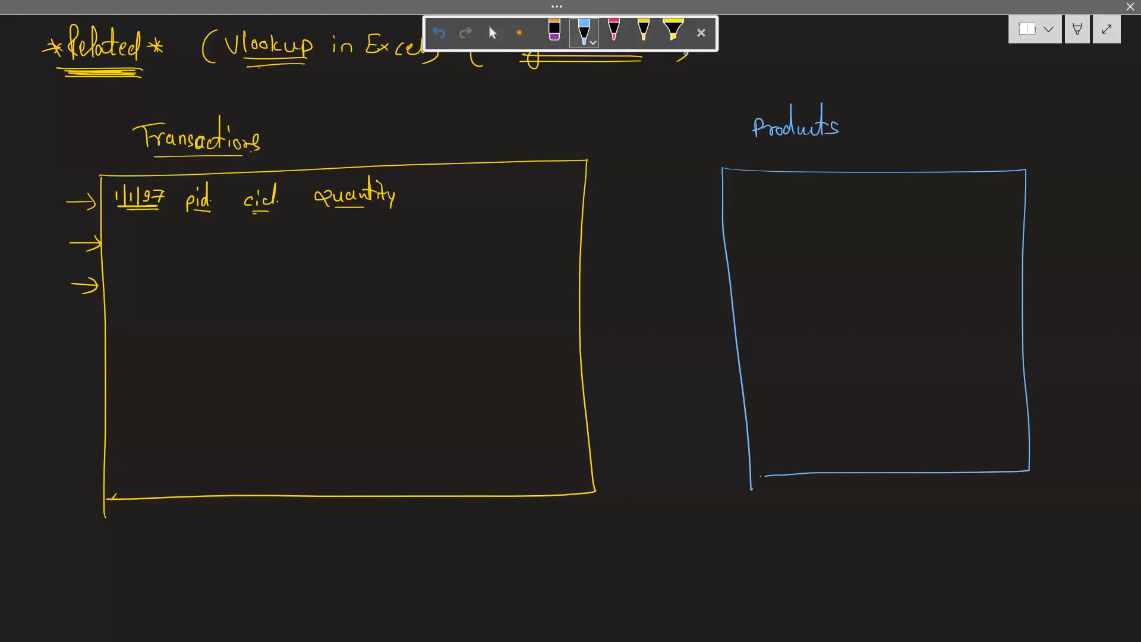
Underline pid and the Transactions title in blue, and add a Price heading after quantity.
left_click_drag(193, 211, 211, 216)
left_click_drag(416, 186, 418, 195)
left_click_drag(423, 192, 452, 197)
left_click(434, 179)
left_click_drag(165, 155, 218, 154)
Write the column headings pid, Name, brand and price on the Products table.
mouse_move(751, 161)
left_mouse_down()
mouse_move(752, 175)
mouse_move(774, 147)
mouse_move(776, 174)
left_mouse_up()
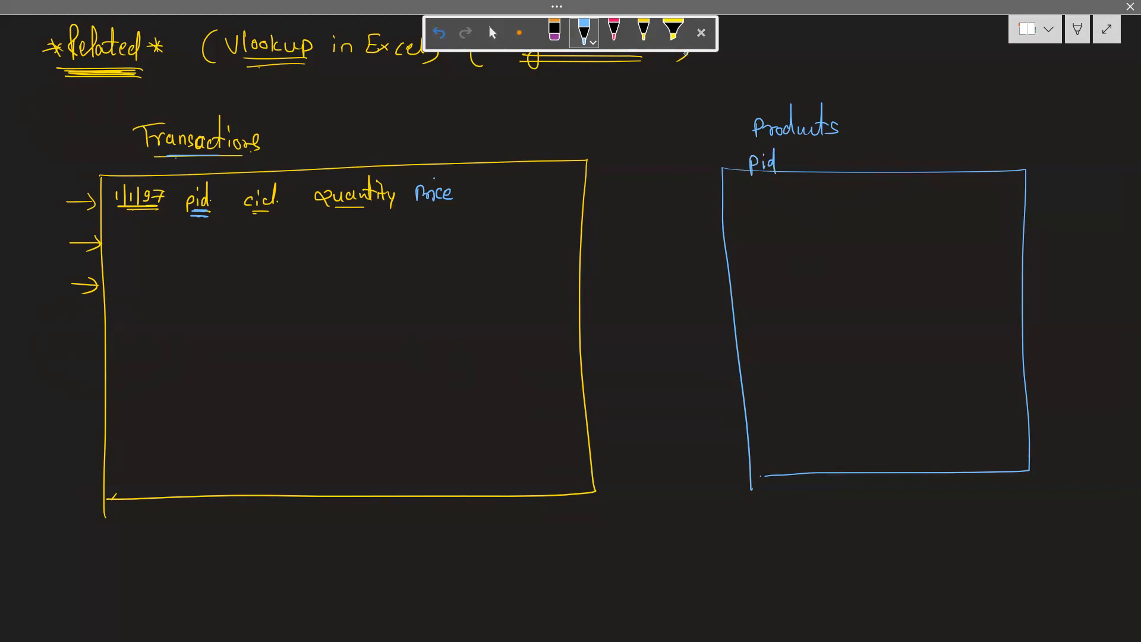
left_click_drag(806, 170, 892, 161)
left_click_drag(893, 161, 993, 172)
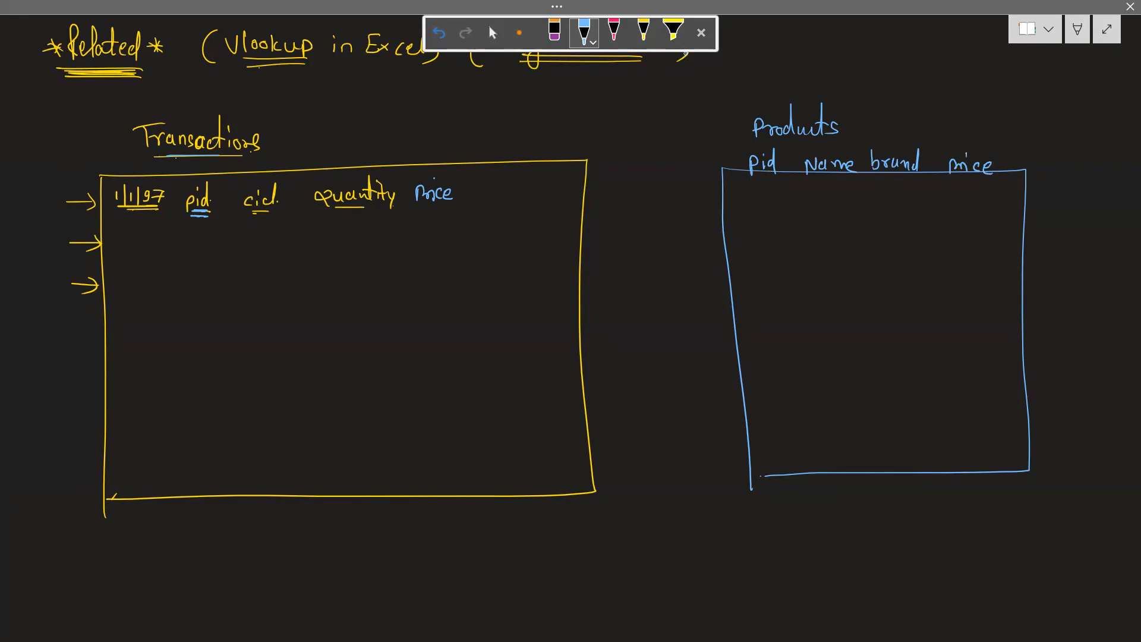
Add product 13 at $2 to Products, and a Transactions row with pid 13, quantity 2 and price $2.
left_click_drag(747, 196, 748, 210)
left_click_drag(754, 194, 755, 209)
mouse_move(951, 198)
left_mouse_down()
mouse_move(967, 207)
mouse_move(937, 207)
mouse_move(944, 213)
left_mouse_up()
left_click_drag(195, 226, 202, 240)
mouse_move(346, 224)
left_mouse_down()
mouse_move(344, 237)
mouse_move(363, 237)
left_mouse_up()
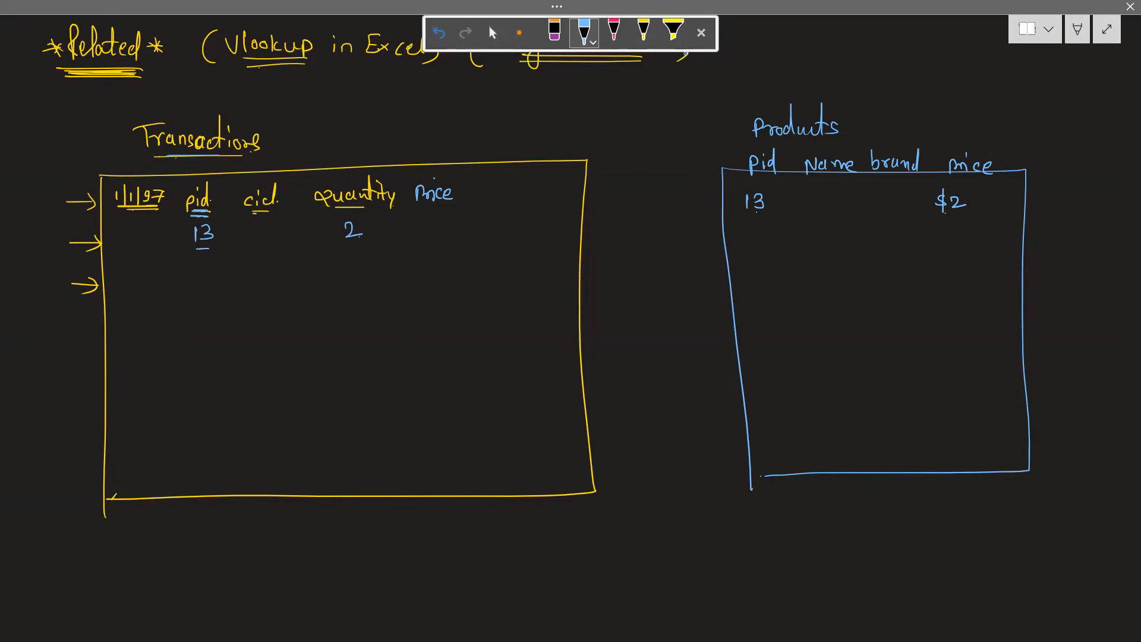
mouse_move(425, 221)
left_mouse_down()
mouse_move(440, 231)
mouse_move(411, 224)
mouse_move(417, 236)
left_mouse_up()
Write a Total Price column heading after Price in the Transactions table.
mouse_move(476, 182)
left_mouse_down()
mouse_move(495, 181)
mouse_move(488, 198)
mouse_move(492, 189)
left_mouse_up()
mouse_move(499, 180)
left_mouse_down()
mouse_move(500, 196)
mouse_move(513, 195)
left_mouse_up()
mouse_move(513, 174)
left_mouse_down()
mouse_move(515, 194)
mouse_move(529, 184)
mouse_move(561, 194)
left_mouse_up()
left_click(561, 192)
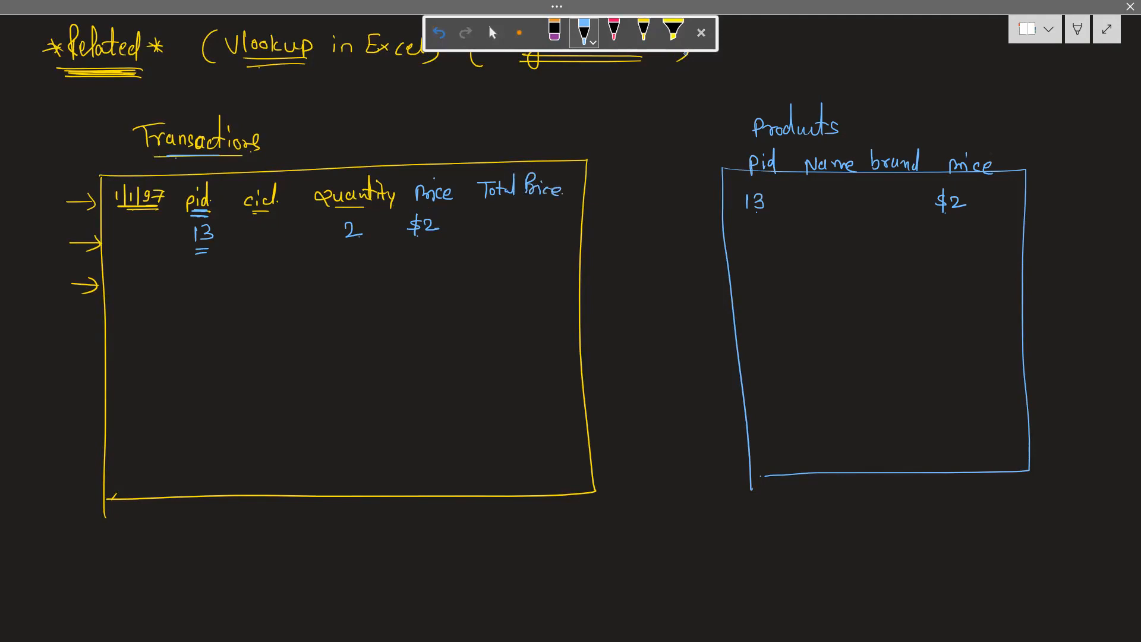
Underline quantity 2 and price $2, write total $4, and draw downward arrows above the Price and Total Price headings.
left_click_drag(415, 240, 439, 241)
left_click_drag(414, 244, 436, 243)
left_click_drag(335, 248, 355, 247)
left_click_drag(501, 219, 488, 233)
mouse_move(495, 209)
left_mouse_down()
mouse_move(496, 236)
mouse_move(519, 230)
mouse_move(515, 239)
left_mouse_up()
mouse_move(423, 129)
left_mouse_down()
mouse_move(428, 164)
mouse_move(443, 153)
mouse_move(511, 164)
left_mouse_up()
mouse_move(494, 148)
left_mouse_down()
mouse_move(505, 165)
mouse_move(524, 148)
left_mouse_up()
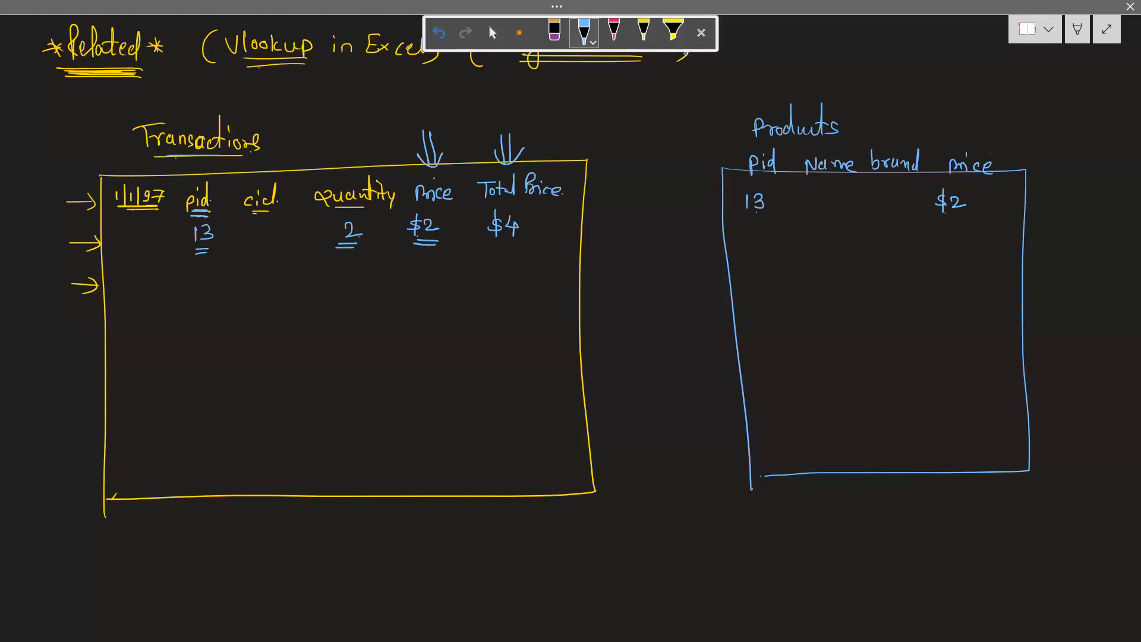
Add Products rows with pid 14, 15, 16 and 17 and prices 10, 15, 20 and 100.
mouse_move(746, 229)
left_mouse_down()
mouse_move(762, 249)
mouse_move(745, 274)
left_mouse_up()
mouse_move(758, 261)
left_mouse_down()
mouse_move(756, 274)
mouse_move(773, 259)
mouse_move(752, 306)
left_mouse_up()
left_click(749, 288)
left_click_drag(764, 291, 755, 335)
mouse_move(763, 325)
left_mouse_down()
mouse_move(776, 324)
mouse_move(767, 338)
left_mouse_up()
left_click_drag(765, 331, 779, 330)
mouse_move(945, 234)
left_mouse_down()
mouse_move(947, 250)
mouse_move(956, 237)
mouse_move(956, 283)
mouse_move(976, 268)
left_mouse_up()
left_click_drag(943, 303, 952, 312)
mouse_move(957, 304)
left_mouse_down()
mouse_move(951, 332)
mouse_move(963, 334)
left_mouse_up()
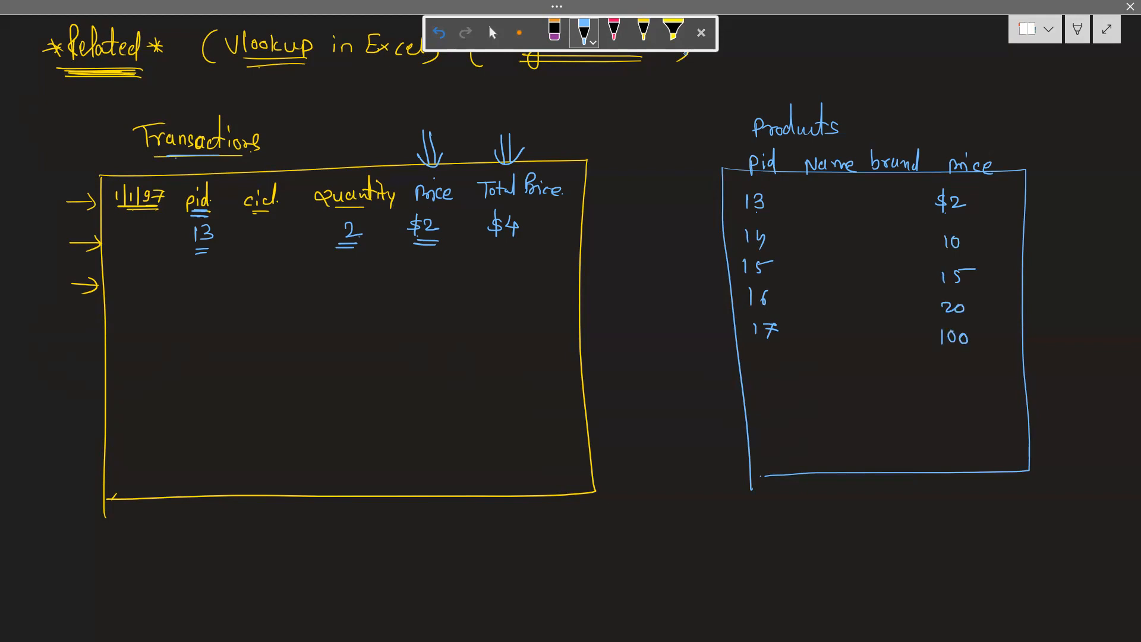
Add a Transactions row with pid 16 and quantity 5, and link its boxed price of 20 to the circled Products price.
mouse_move(196, 267)
left_mouse_down()
mouse_move(196, 284)
mouse_move(274, 276)
left_mouse_up()
mouse_move(343, 266)
left_mouse_down()
mouse_move(342, 280)
mouse_move(362, 265)
left_mouse_up()
mouse_move(406, 257)
left_mouse_down()
mouse_move(407, 276)
mouse_move(450, 255)
mouse_move(407, 282)
left_mouse_up()
left_click_drag(193, 289, 212, 292)
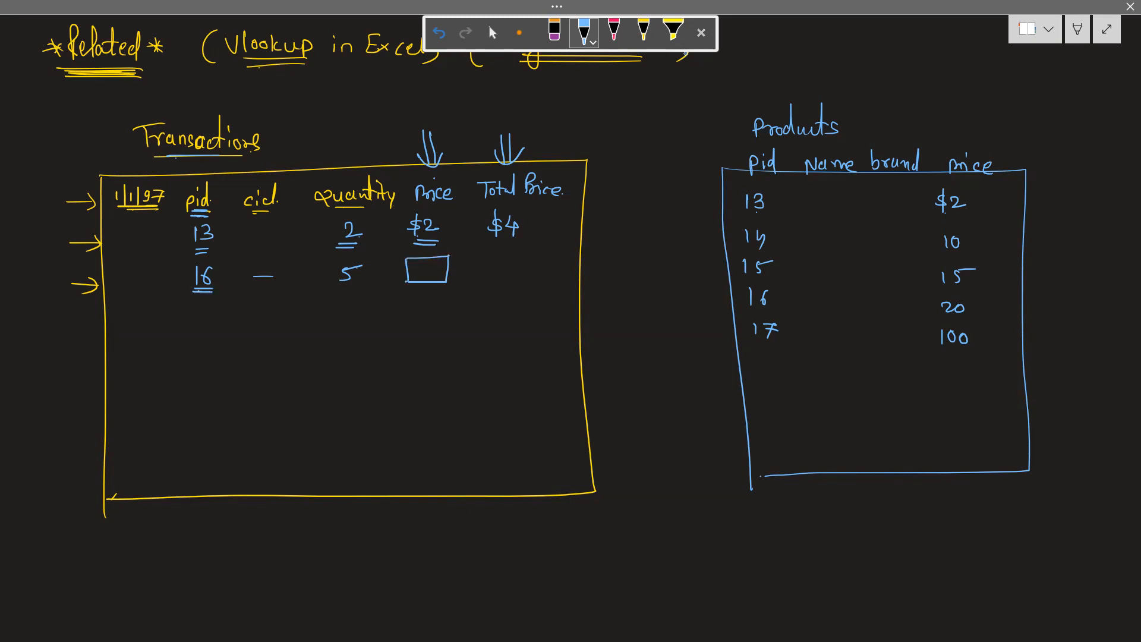
mouse_move(930, 293)
left_mouse_down()
mouse_move(972, 302)
mouse_move(951, 291)
mouse_move(714, 314)
mouse_move(430, 275)
left_mouse_up()
left_click_drag(435, 265, 435, 266)
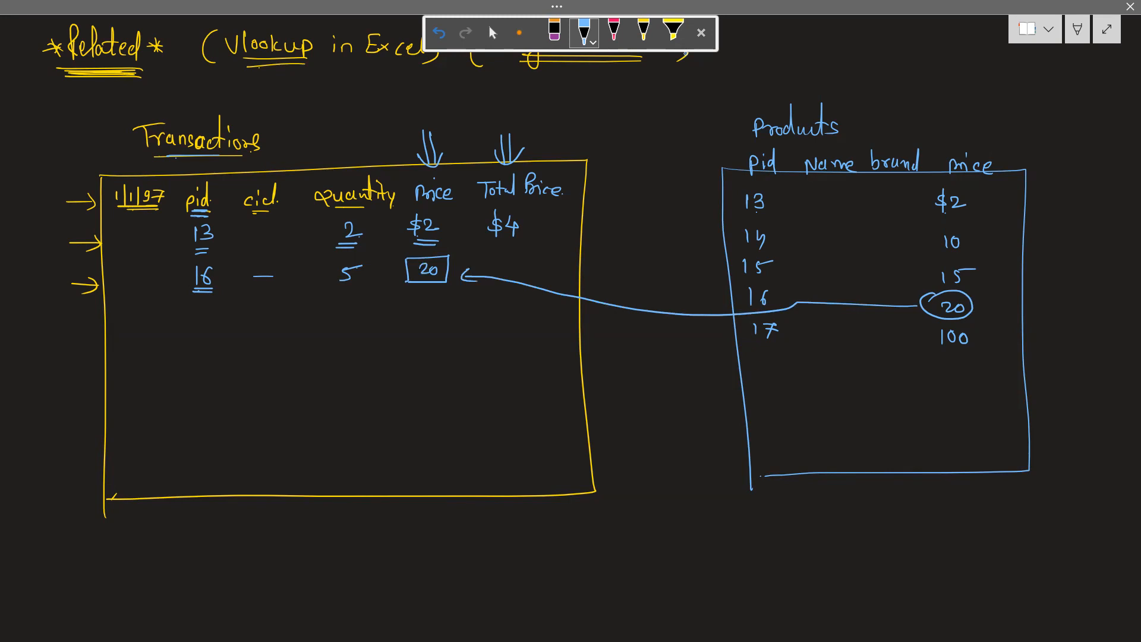
Write $100 as the total price of the pid 16 transaction.
left_click_drag(502, 258, 489, 269)
mouse_move(499, 249)
left_mouse_down()
mouse_move(497, 275)
mouse_move(516, 274)
left_mouse_up()
mouse_move(526, 263)
left_mouse_down()
mouse_move(536, 262)
mouse_move(491, 273)
left_mouse_up()
Draw a tall arrow up to the Price column, write underlined "Calculated Column =" below the Transactions table, and circle the boxed 20.
left_click_drag(424, 324, 429, 517)
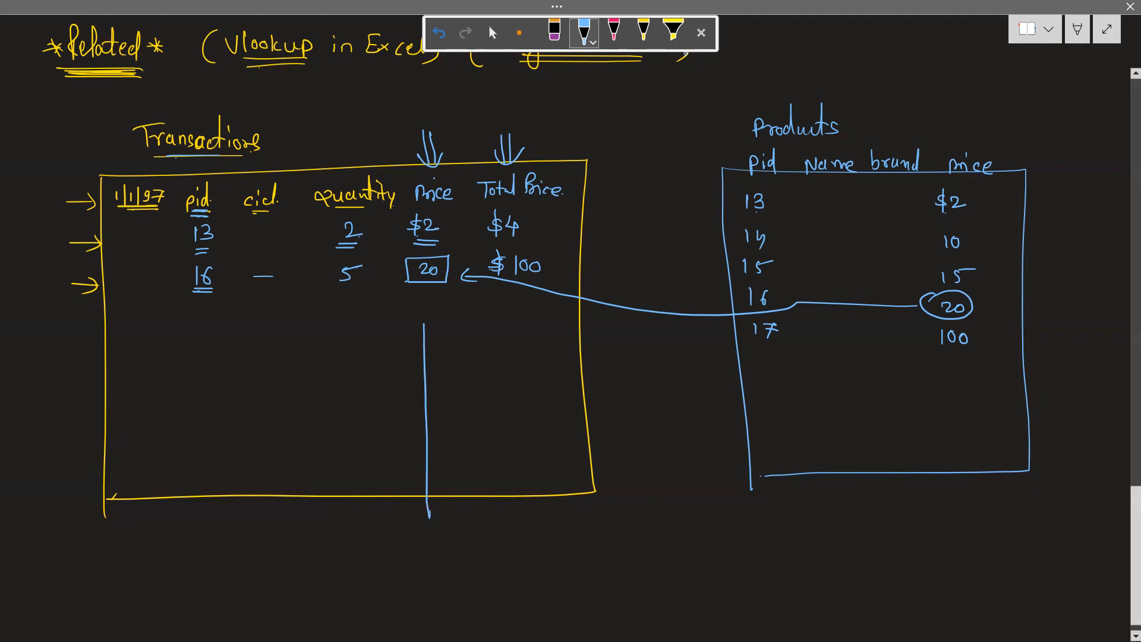
left_click_drag(416, 336, 444, 336)
mouse_move(245, 521)
left_mouse_down()
mouse_move(241, 541)
mouse_move(257, 540)
left_mouse_up()
left_click_drag(263, 532, 273, 541)
mouse_move(277, 510)
left_mouse_down()
mouse_move(279, 542)
mouse_move(302, 544)
mouse_move(310, 531)
mouse_move(321, 551)
left_mouse_up()
mouse_move(253, 555)
left_mouse_down()
mouse_move(251, 572)
mouse_move(260, 565)
left_mouse_up()
mouse_move(263, 550)
left_mouse_down()
mouse_move(267, 572)
mouse_move(315, 571)
left_mouse_up()
left_click_drag(233, 577, 303, 583)
mouse_move(254, 555)
left_mouse_down()
mouse_move(378, 548)
mouse_move(355, 556)
left_mouse_up()
mouse_move(409, 261)
left_mouse_down()
mouse_move(452, 275)
mouse_move(407, 263)
mouse_move(436, 255)
left_mouse_up()
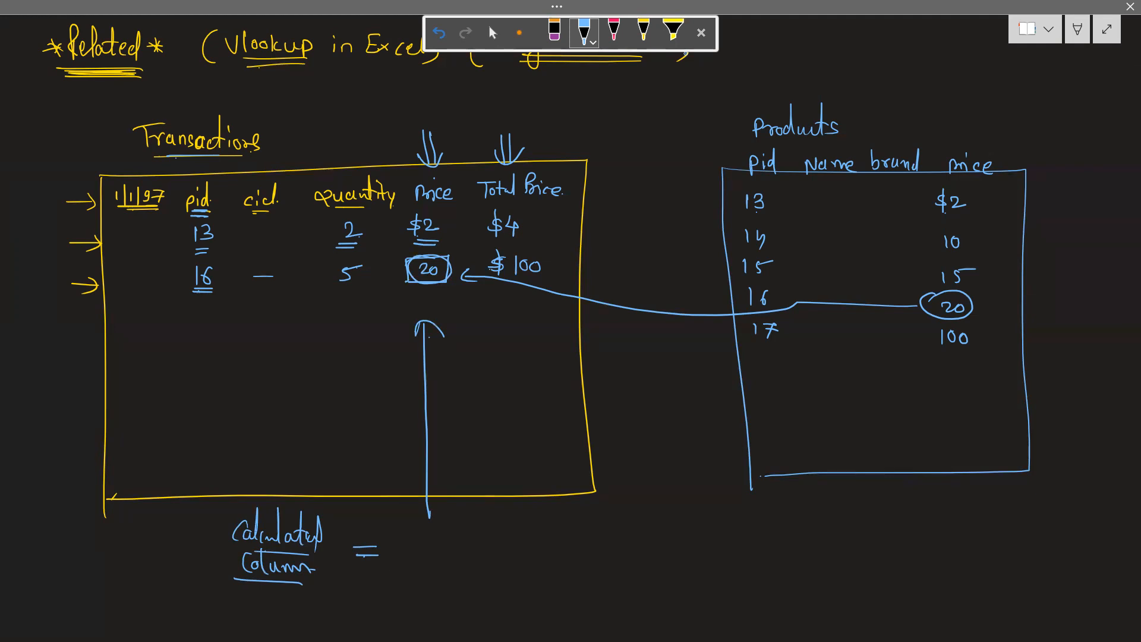
Write the formula Related(products["Price"]) after the calculated column's equals sign.
mouse_move(421, 532)
left_mouse_down()
mouse_move(422, 564)
mouse_move(456, 563)
left_mouse_up()
left_click_drag(462, 520, 463, 564)
mouse_move(466, 563)
left_mouse_down()
mouse_move(475, 552)
mouse_move(486, 563)
left_mouse_up()
mouse_move(489, 530)
left_mouse_down()
mouse_move(492, 564)
mouse_move(499, 543)
left_mouse_up()
left_click_drag(498, 556, 525, 565)
mouse_move(566, 529)
left_mouse_down()
mouse_move(551, 562)
mouse_move(565, 574)
left_mouse_up()
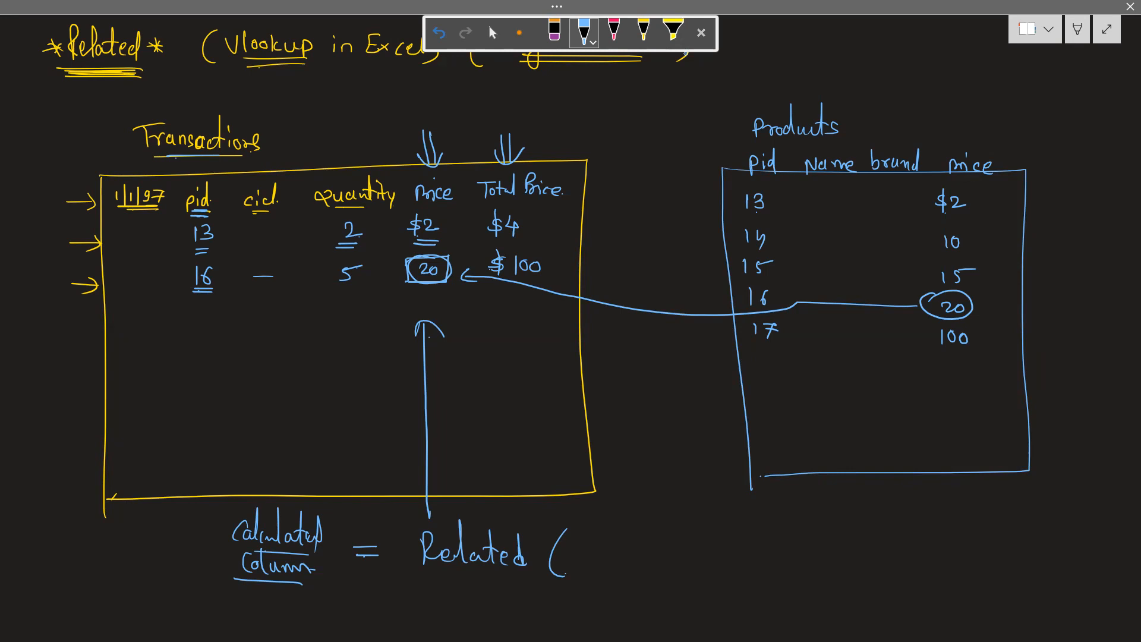
mouse_move(575, 550)
left_mouse_down()
mouse_move(586, 562)
mouse_move(653, 563)
mouse_move(701, 537)
mouse_move(700, 570)
mouse_move(726, 550)
mouse_move(791, 573)
left_mouse_up()
left_click_drag(817, 534, 812, 580)
Redraw the head of the tall upward arrow below the boxed 20 as a larger point.
left_click_drag(422, 316, 412, 345)
mouse_move(423, 314)
left_mouse_down()
mouse_move(445, 345)
mouse_move(409, 345)
left_mouse_up()
key("ctrl+z")
key("ctrl+z")
left_click_drag(424, 312, 444, 353)
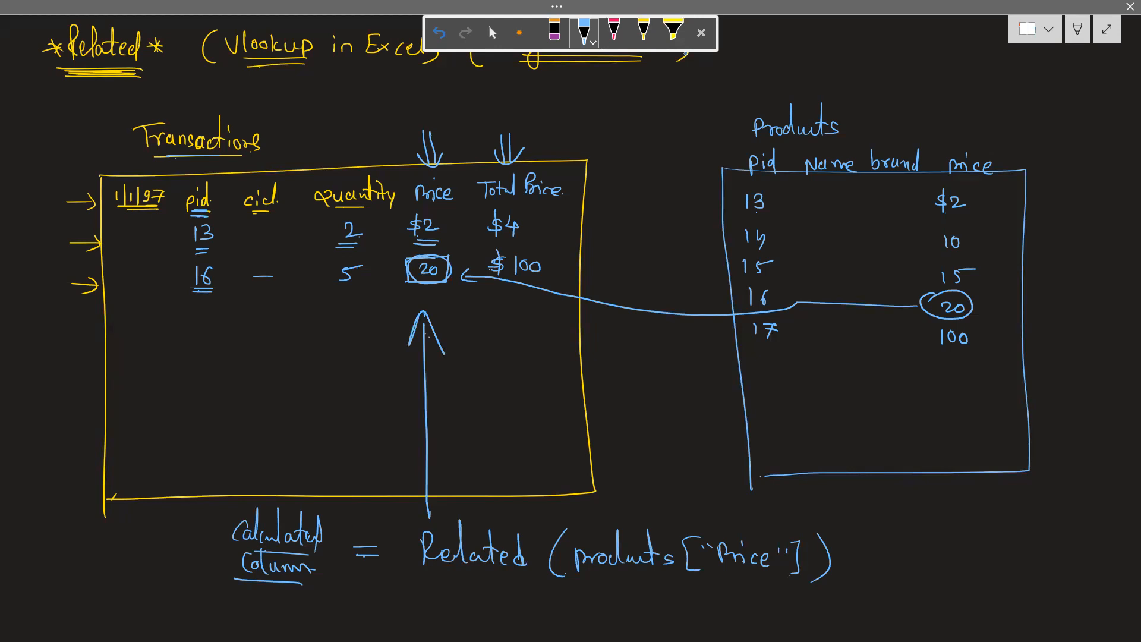
left_click_drag(736, 557, 774, 555)
mouse_move(717, 548)
left_mouse_down()
mouse_move(767, 563)
mouse_move(738, 566)
left_mouse_up()
key("ctrl+z")
key("ctrl+z")
Connect the two pid headings with a double-headed curved arrow labelled "relationships", double-underline the label, and circle both headings.
mouse_move(220, 177)
left_mouse_down()
mouse_move(448, 106)
mouse_move(675, 122)
mouse_move(731, 154)
left_mouse_up()
mouse_move(220, 164)
left_mouse_down()
mouse_move(243, 177)
mouse_move(300, 139)
mouse_move(436, 104)
mouse_move(568, 95)
mouse_move(656, 114)
mouse_move(727, 150)
left_mouse_up()
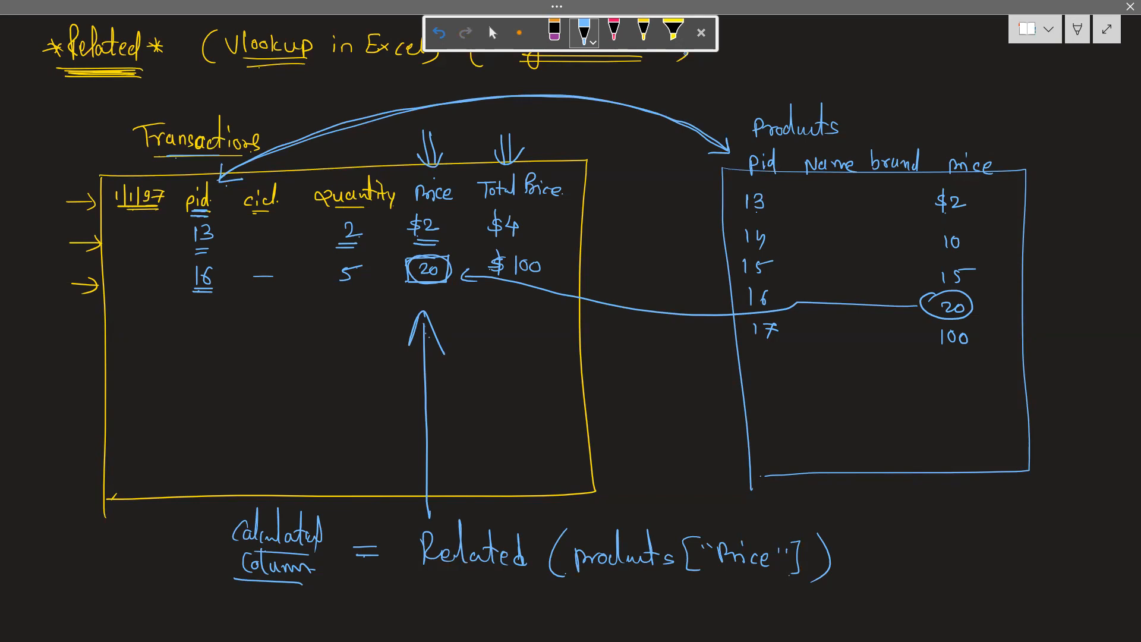
mouse_move(378, 93)
left_mouse_down()
mouse_move(394, 101)
mouse_move(406, 77)
mouse_move(420, 95)
mouse_move(472, 89)
mouse_move(475, 71)
mouse_move(496, 95)
mouse_move(510, 89)
left_mouse_up()
mouse_move(384, 115)
left_mouse_down()
mouse_move(501, 102)
mouse_move(492, 111)
left_mouse_up()
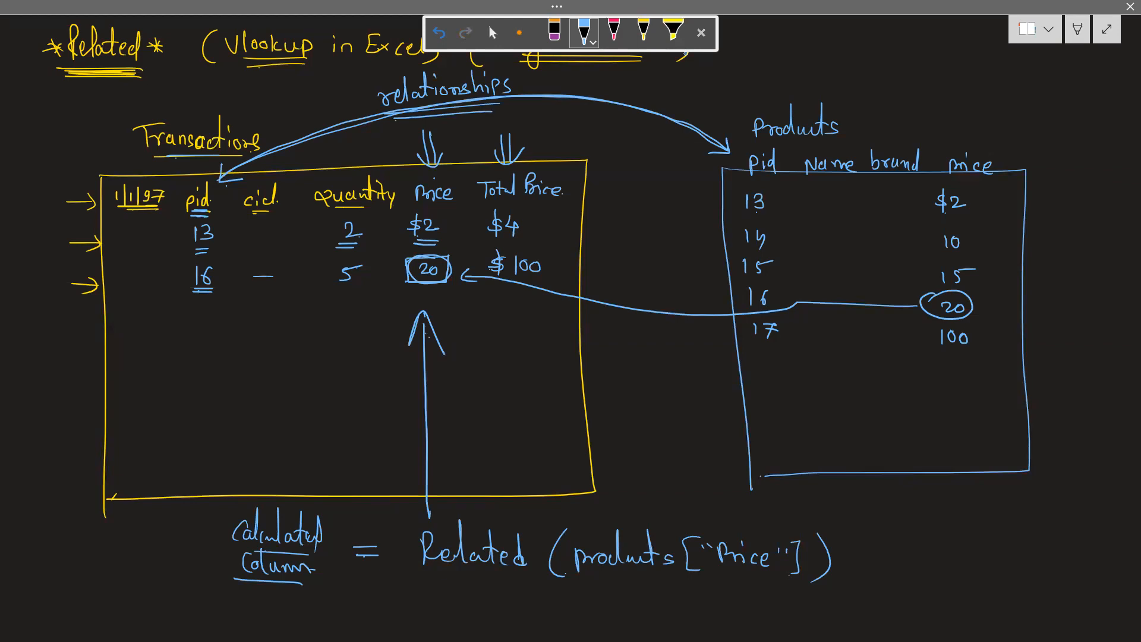
mouse_move(193, 212)
left_mouse_down()
mouse_move(214, 213)
mouse_move(195, 172)
left_mouse_up()
mouse_move(753, 144)
left_mouse_down()
mouse_move(784, 173)
mouse_move(743, 149)
left_mouse_up()
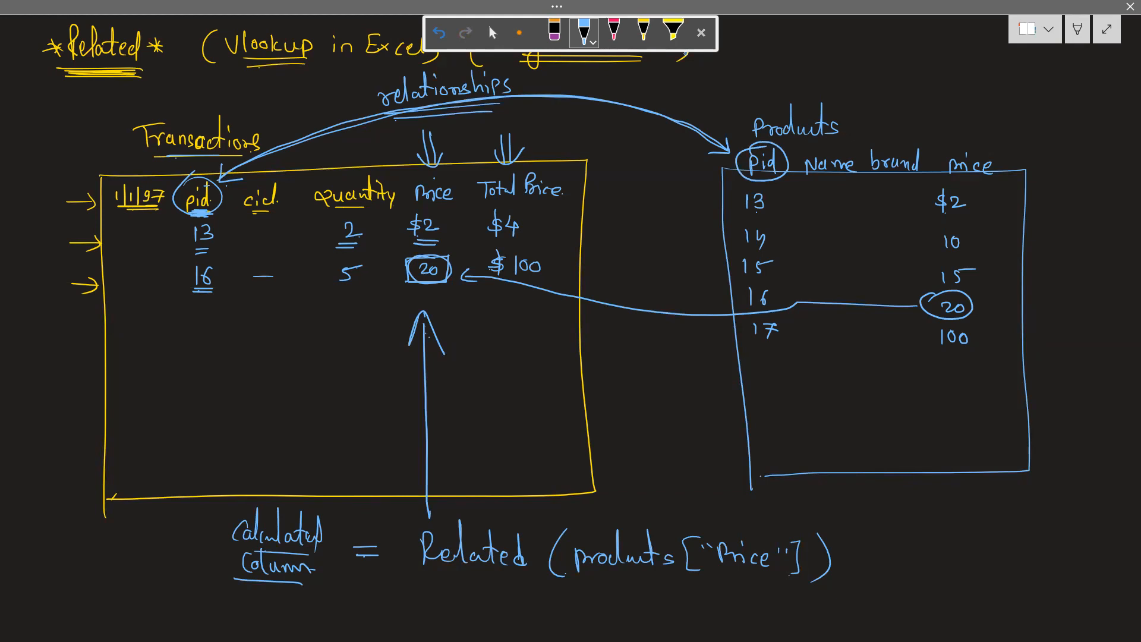
Circle the price 20 in both tables and underline the whole calculated column formula.
mouse_move(460, 261)
left_mouse_down()
mouse_move(443, 296)
mouse_move(446, 252)
mouse_move(458, 279)
mouse_move(469, 274)
mouse_move(404, 285)
mouse_move(458, 279)
left_mouse_up()
mouse_move(922, 294)
left_mouse_down()
mouse_move(938, 286)
mouse_move(918, 316)
mouse_move(955, 284)
left_mouse_up()
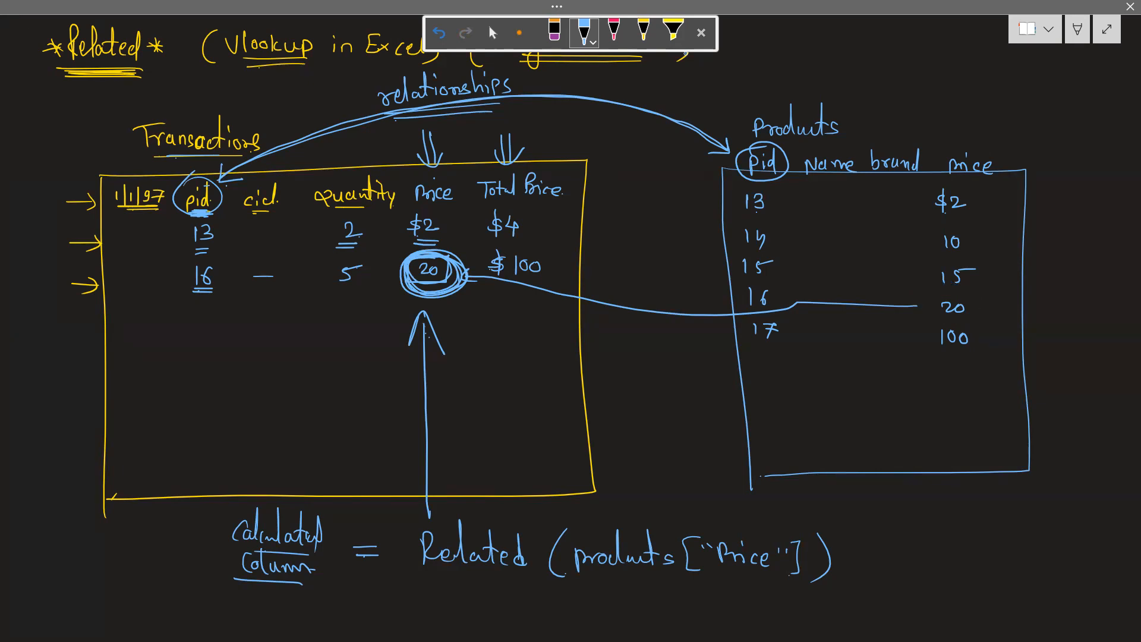
left_click_drag(935, 293, 945, 289)
left_click_drag(835, 594, 202, 608)
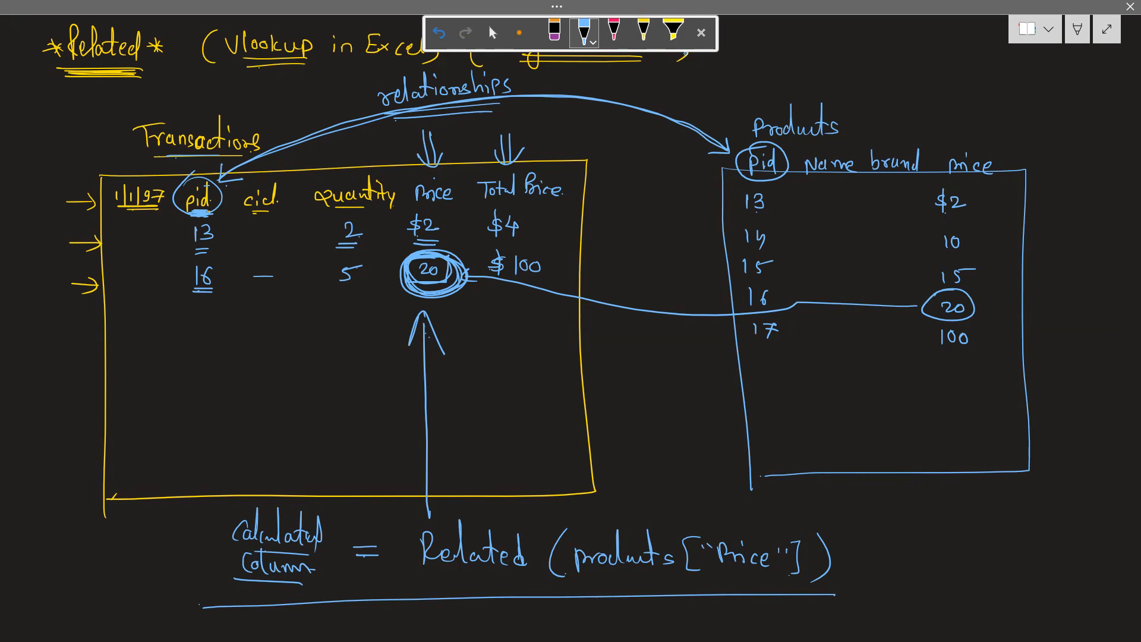
Switch to the batch26 report in Power BI Desktop.
key("alt+Tab")
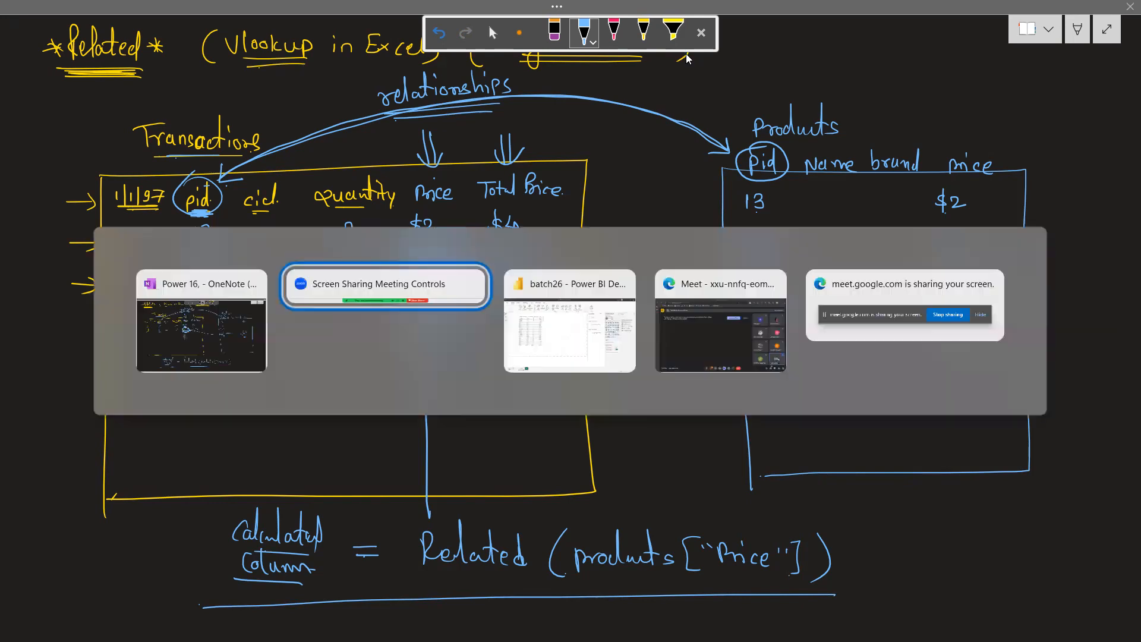
key("alt+Tab")
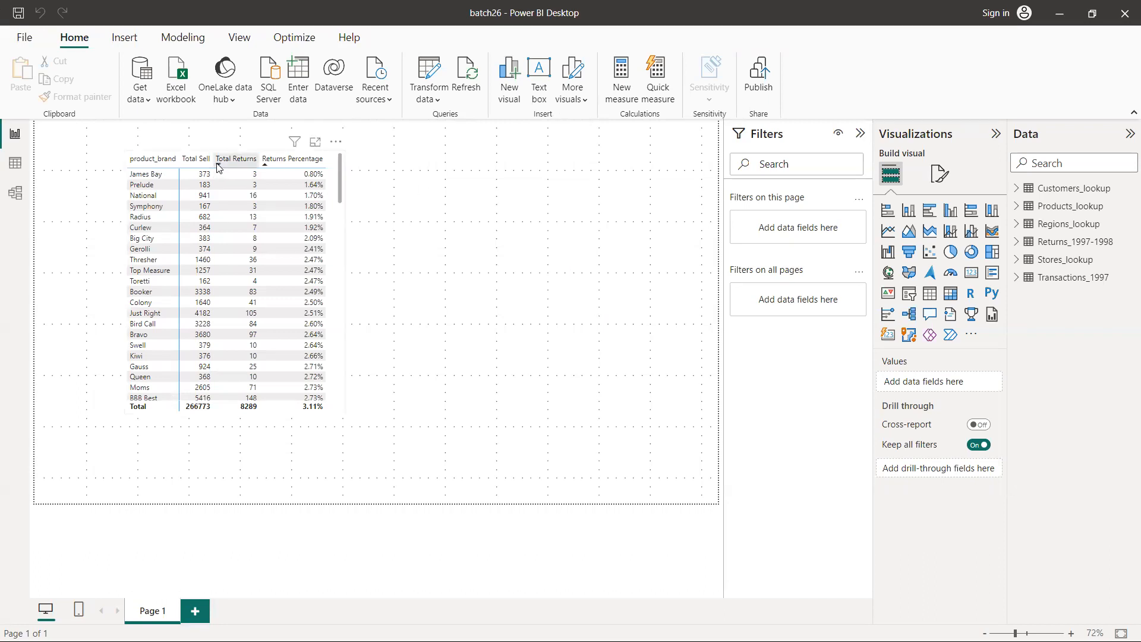
left_click(137, 160)
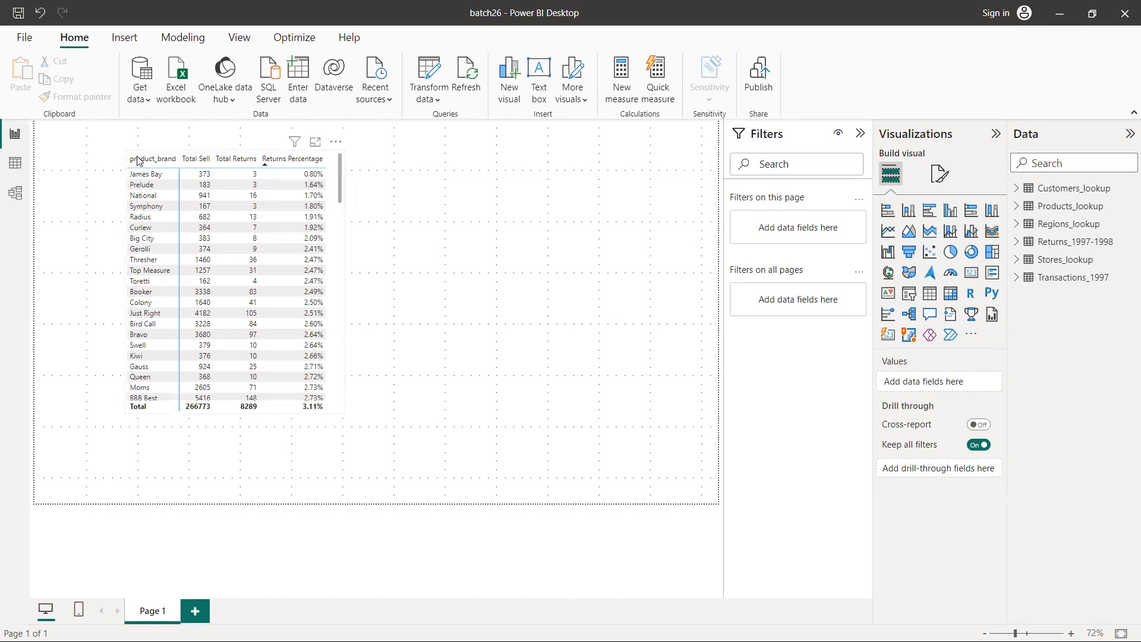
Remove the product_brand table visual from Page 1 and display the data of the Transactions_1997 table.
left_click(336, 142)
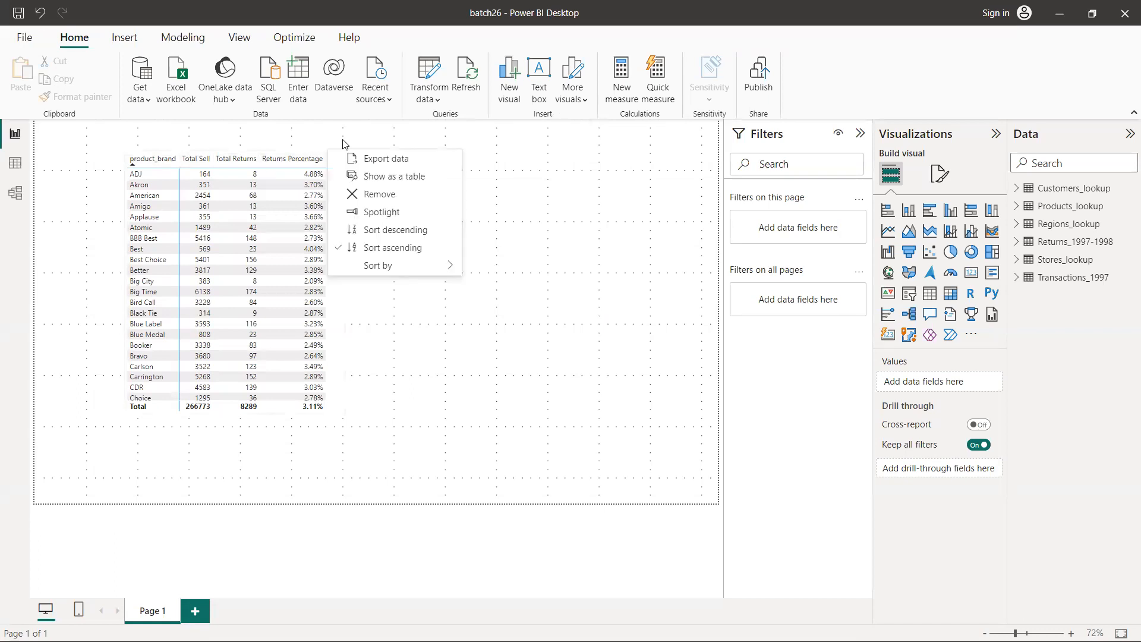
left_click(365, 194)
left_click(10, 169)
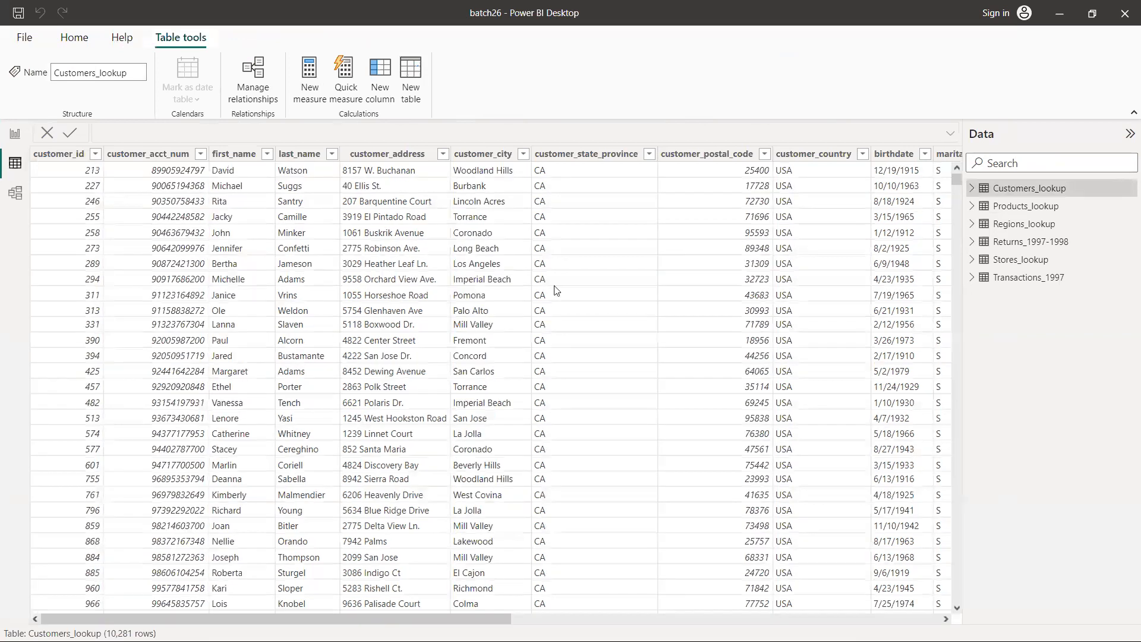
left_click(999, 278)
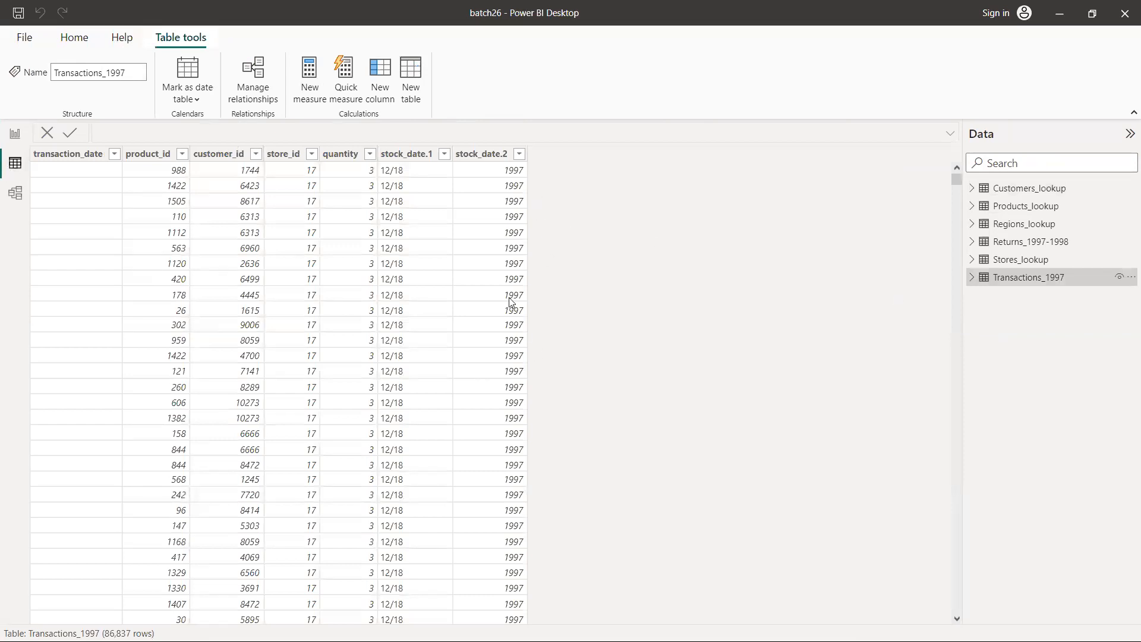
Add a calculated column named price to Transactions_1997, with its expression left empty after the equals sign.
left_click(379, 76)
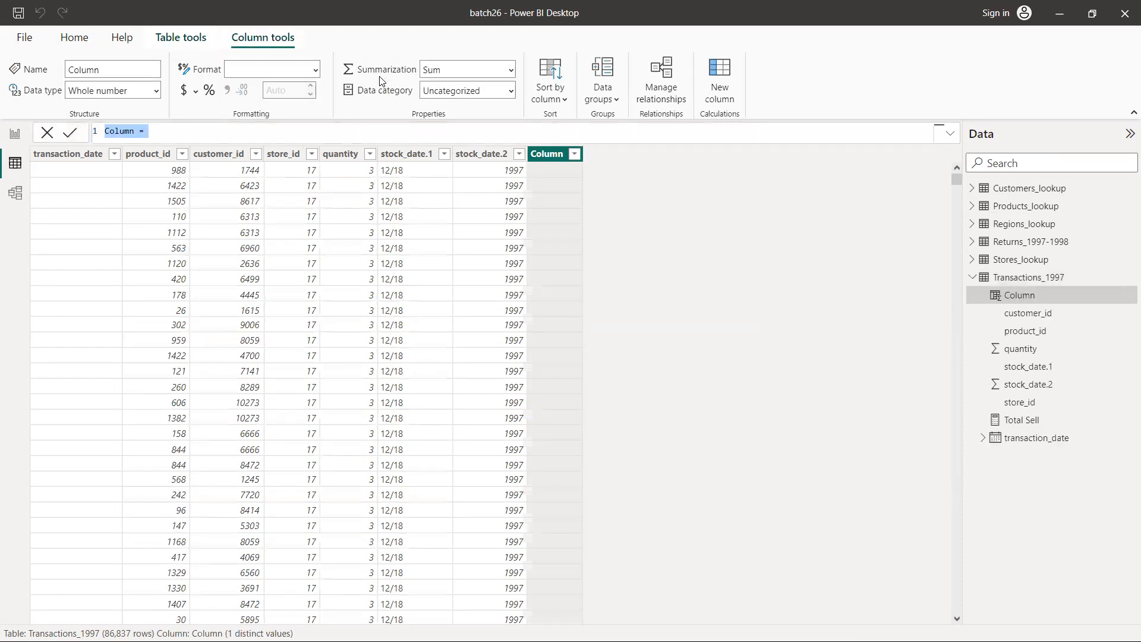
type("price =")
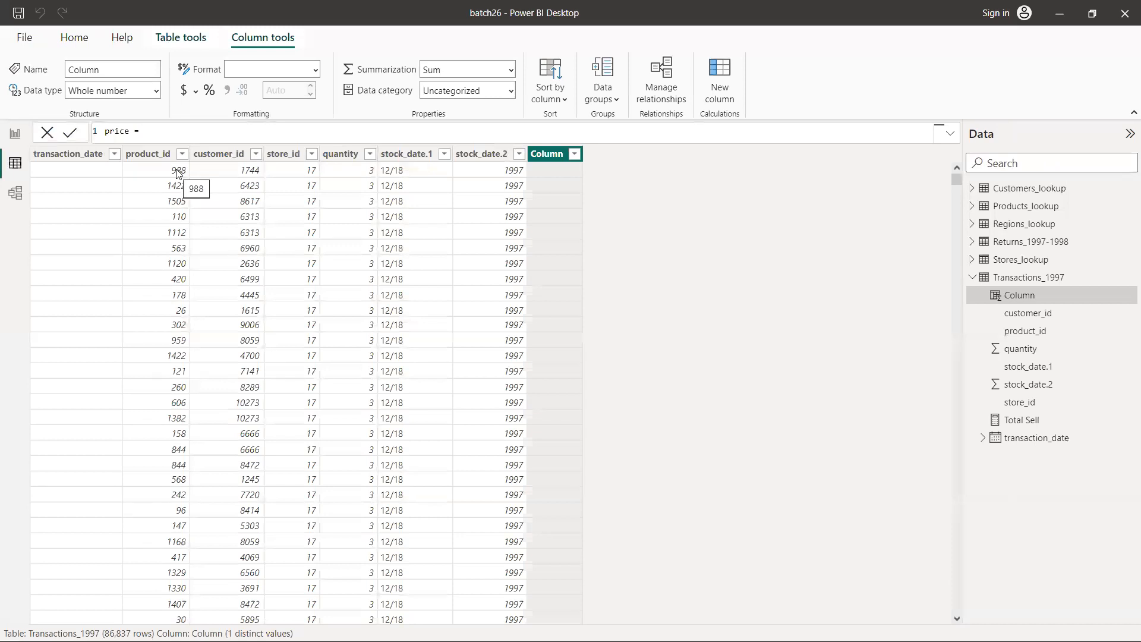
key("Return")
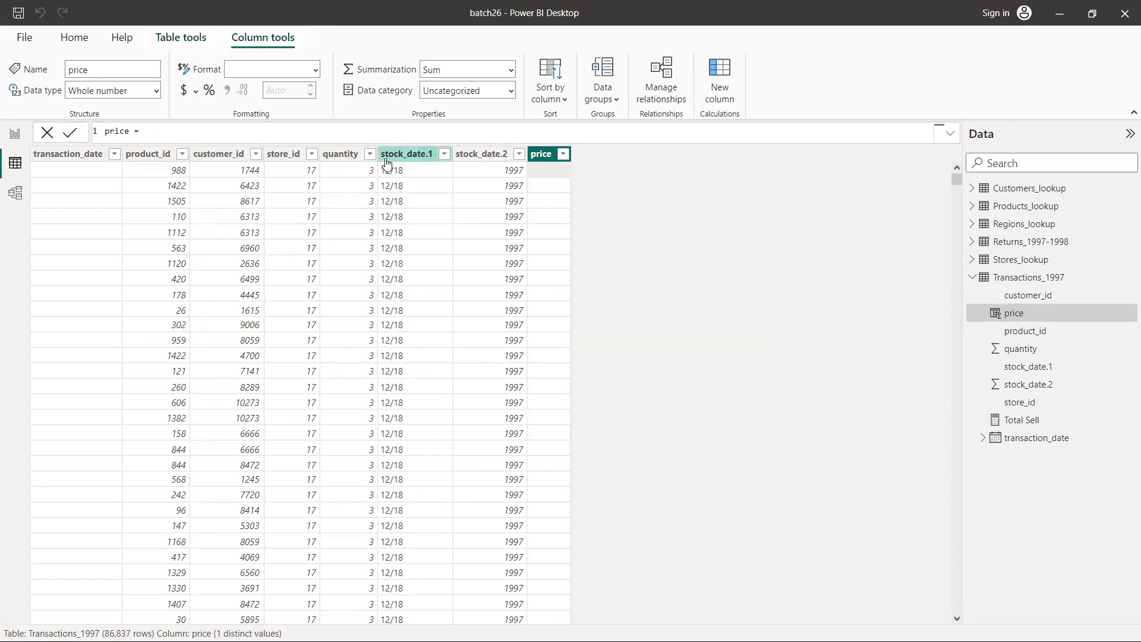
Define the price column as RELATED(Products_lookup[product_cost]).
left_click(348, 131)
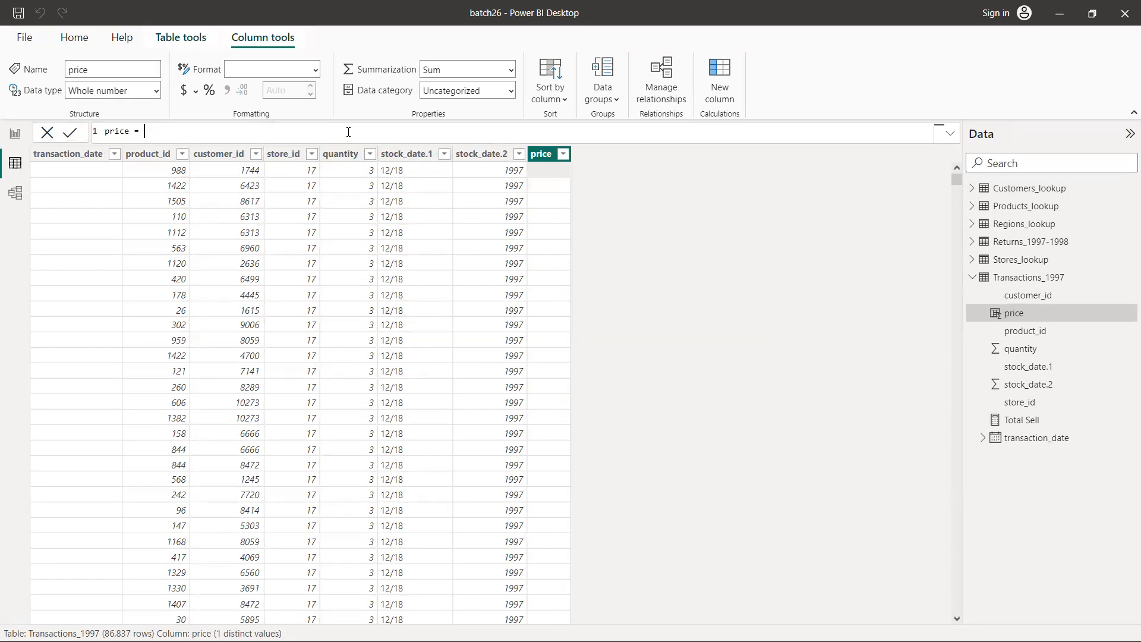
type("rela")
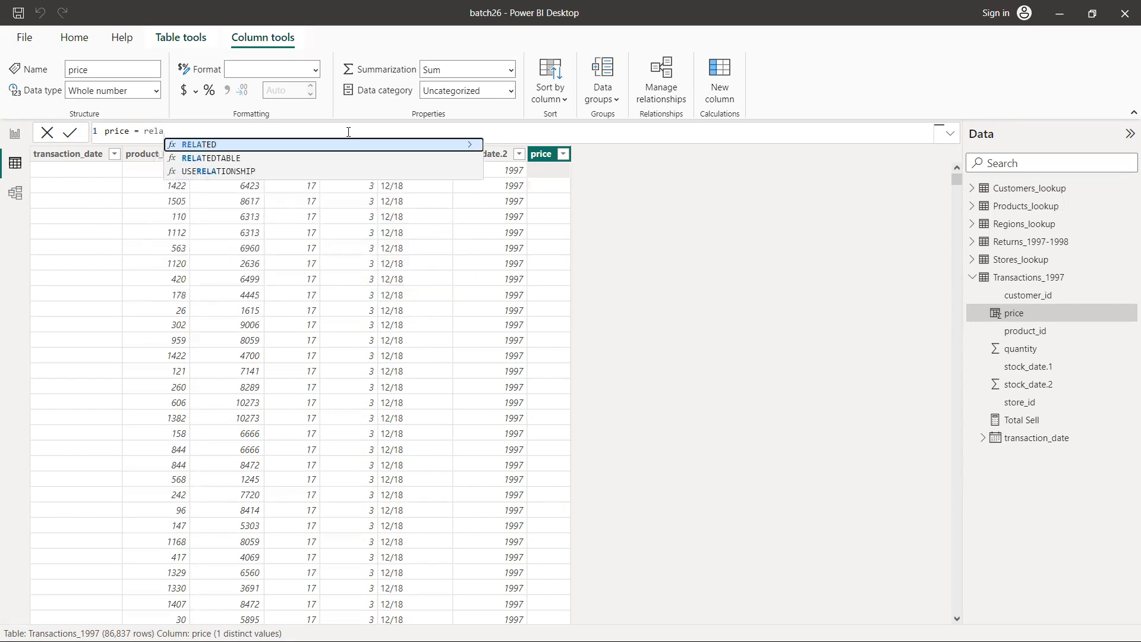
key("Tab")
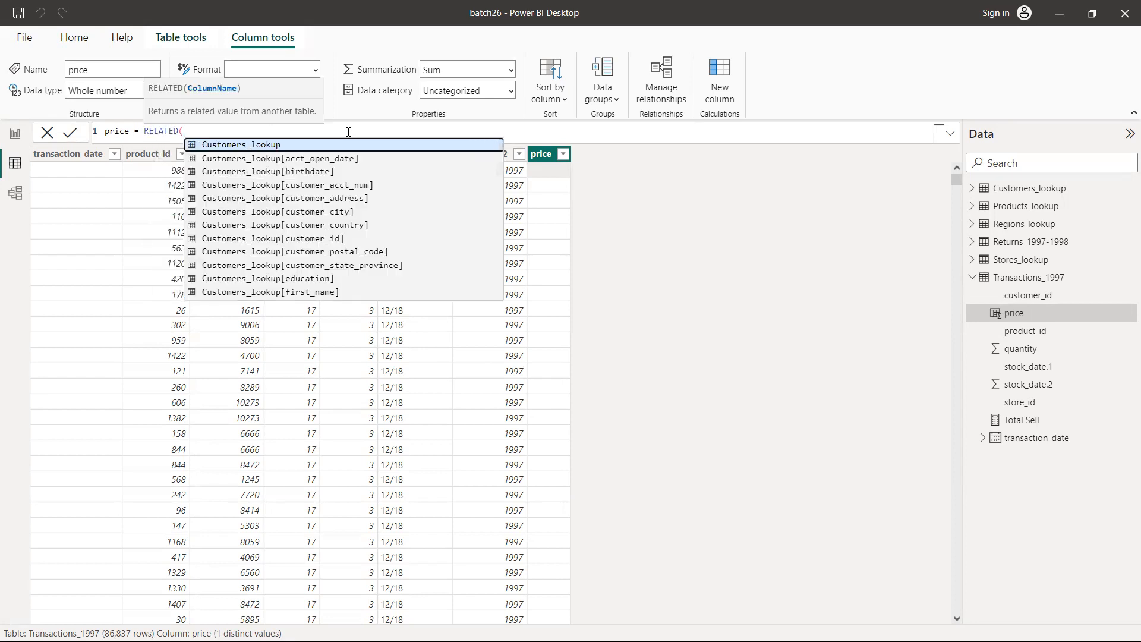
type("pr")
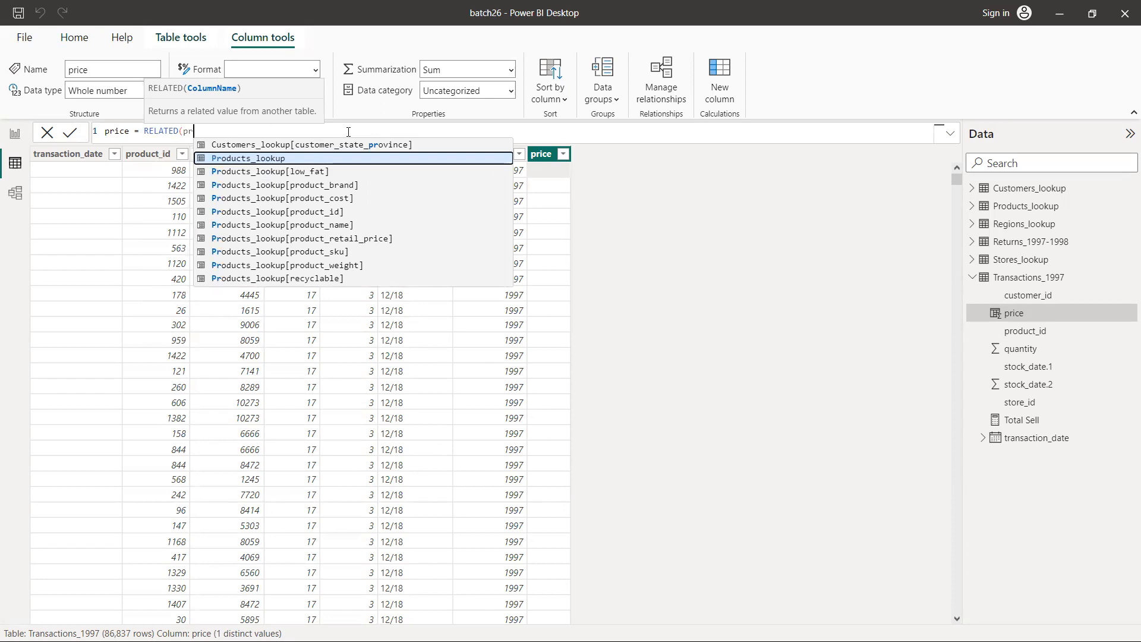
key("Down")
key("Down")
key("Down")
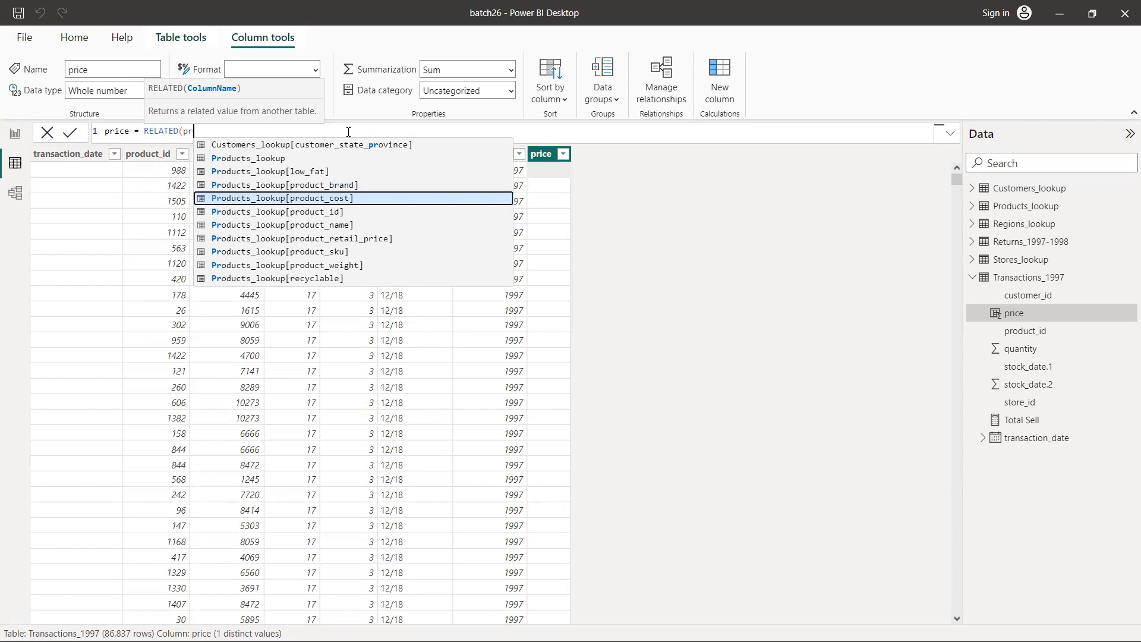
key("Tab")
type(")")
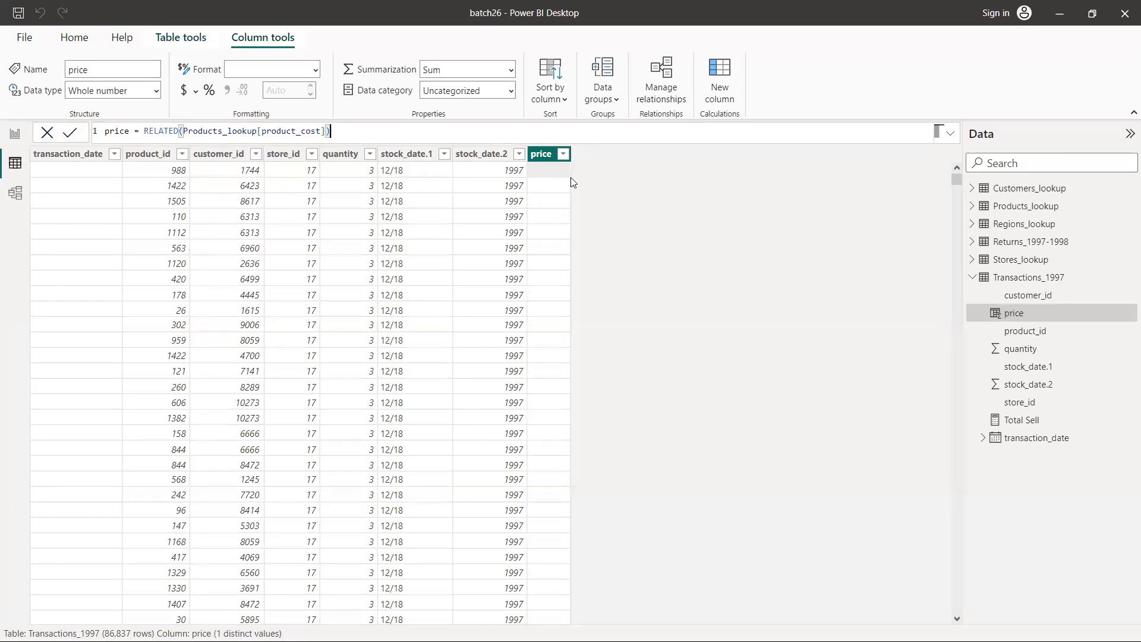
key("Return")
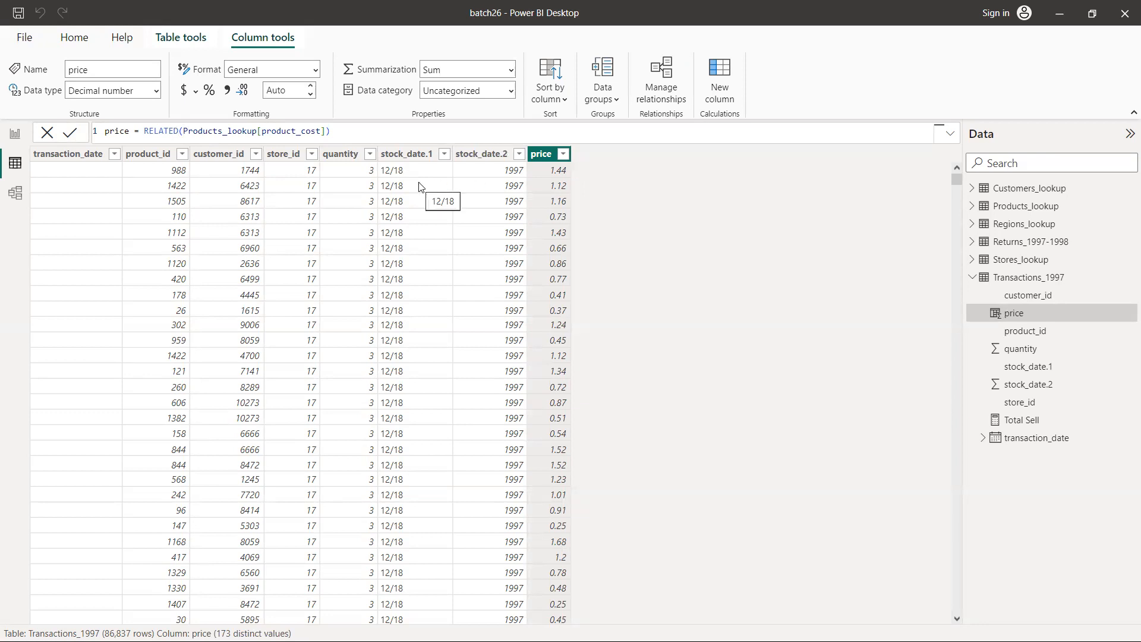
Sort Transactions_1997 by product_id in ascending order and check the price on the first row of product 2.
left_click(182, 155)
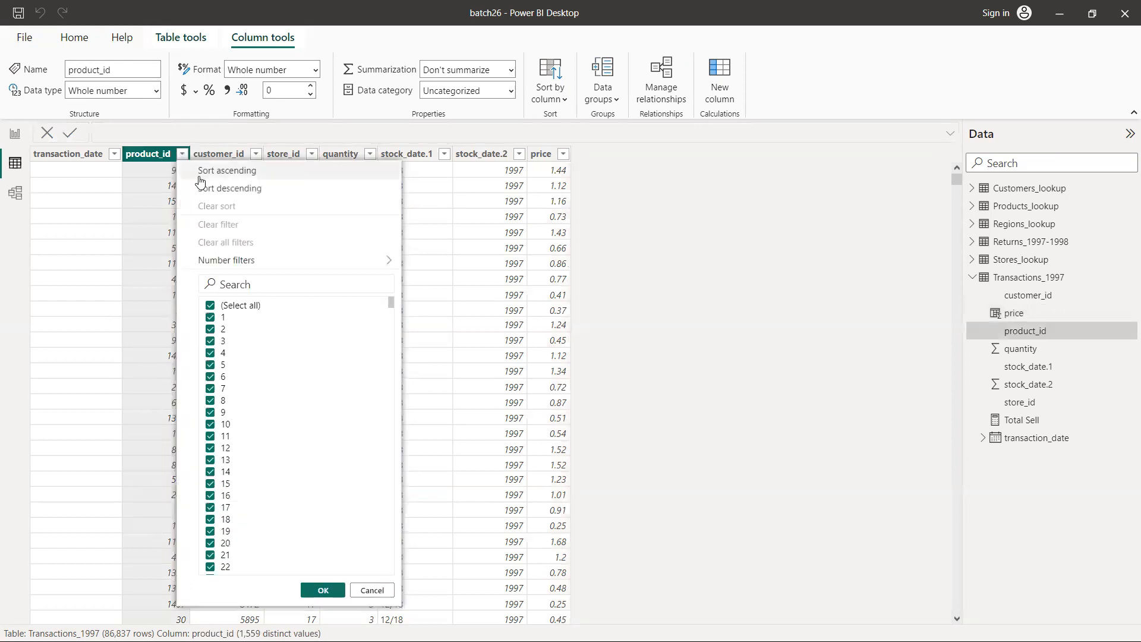
left_click(200, 172)
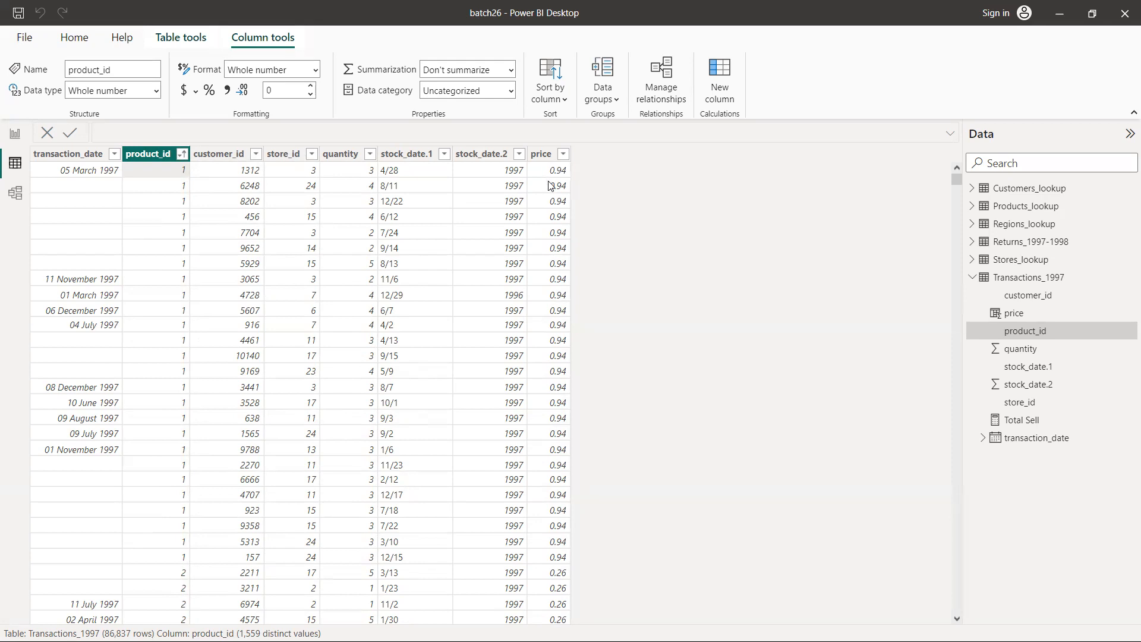
left_click(182, 574)
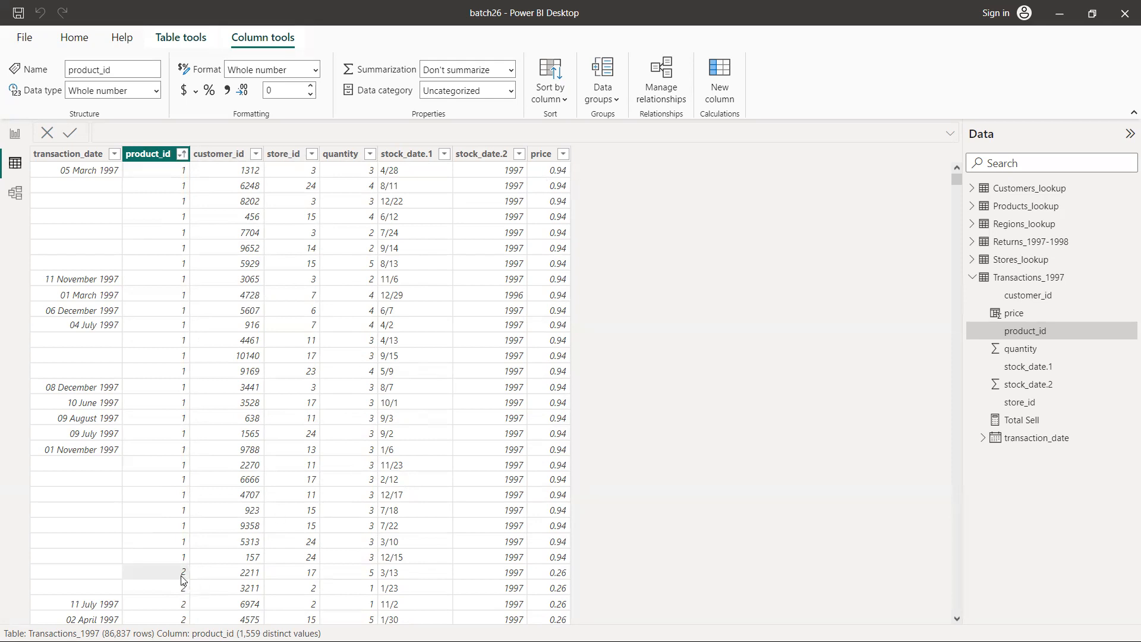
left_click(556, 574)
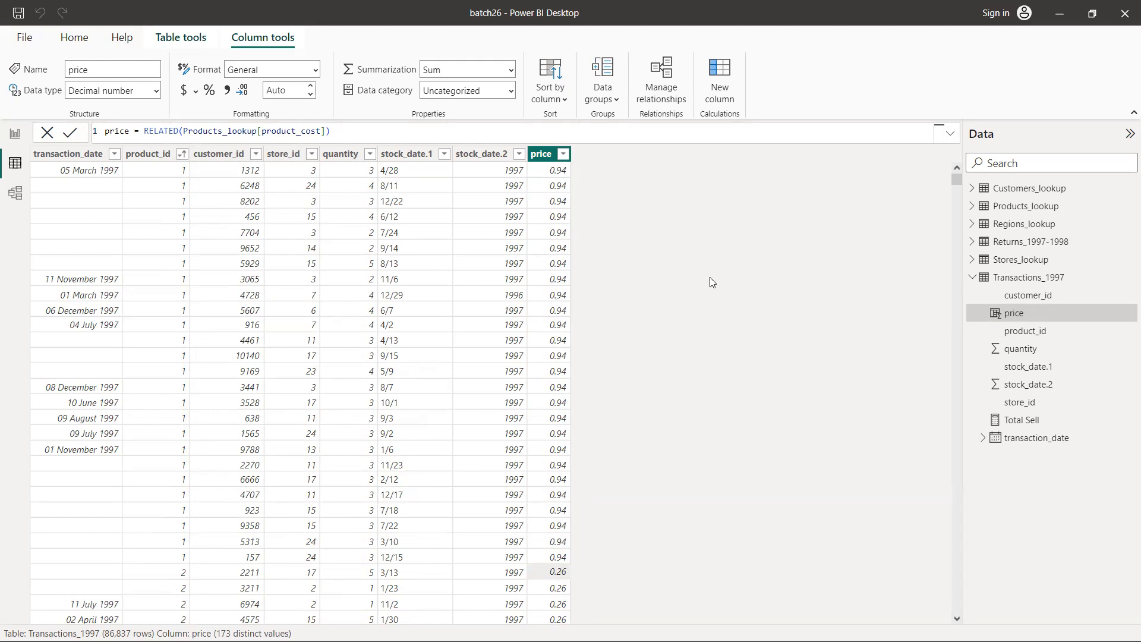
Sort Products_lookup by product_id in ascending order and compare its product_cost values with the price column and its formula in Transactions_1997.
left_click(1004, 205)
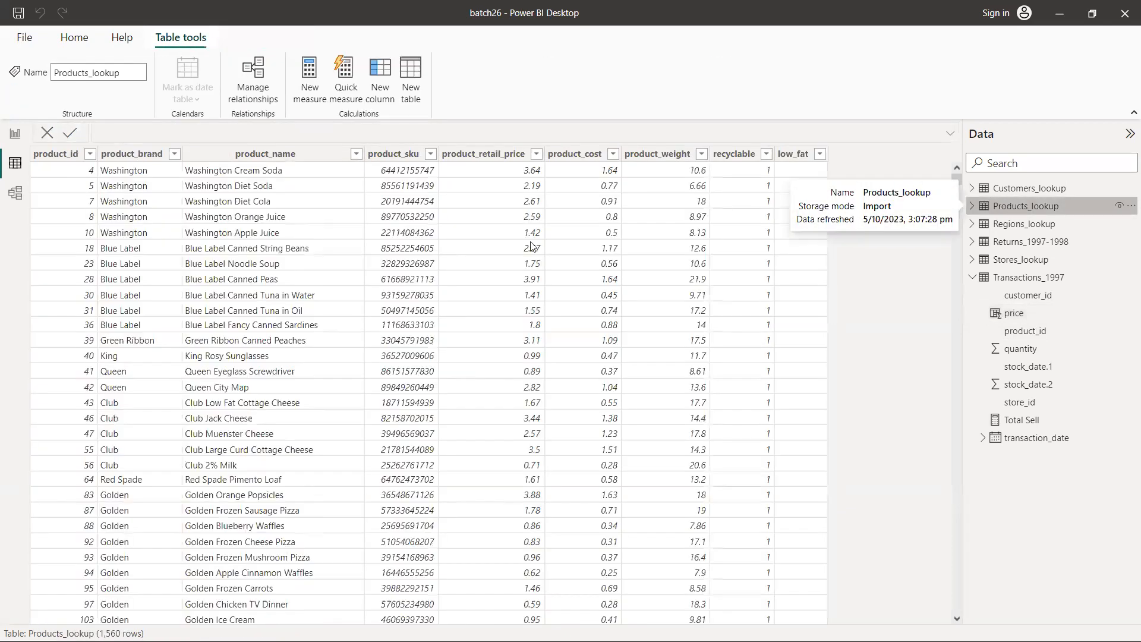
left_click(82, 156)
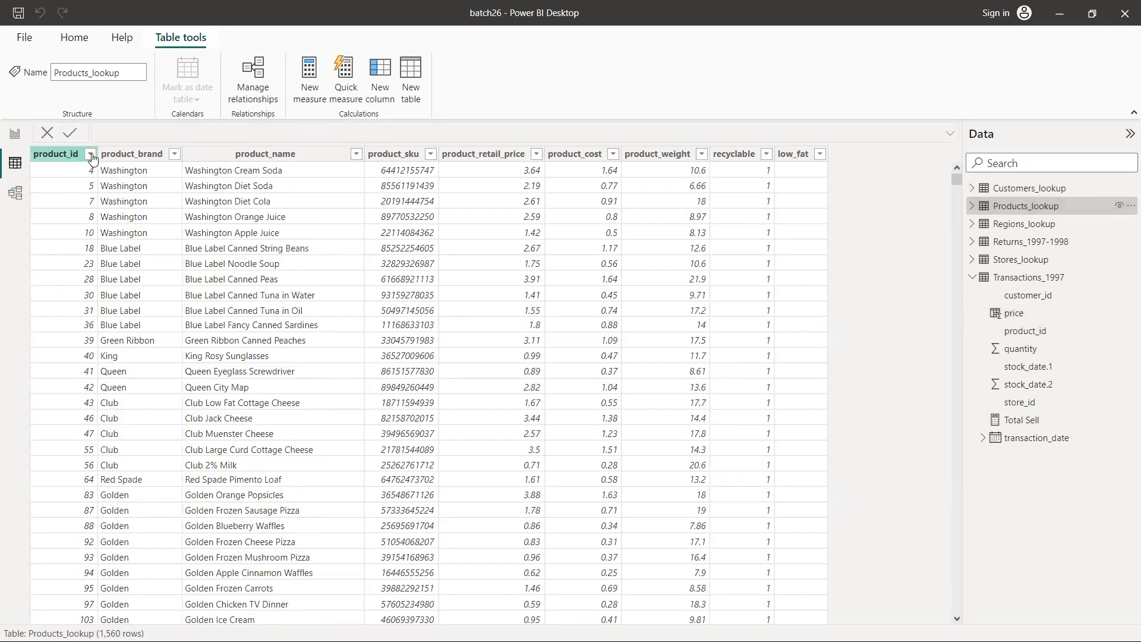
left_click(90, 154)
left_click(102, 173)
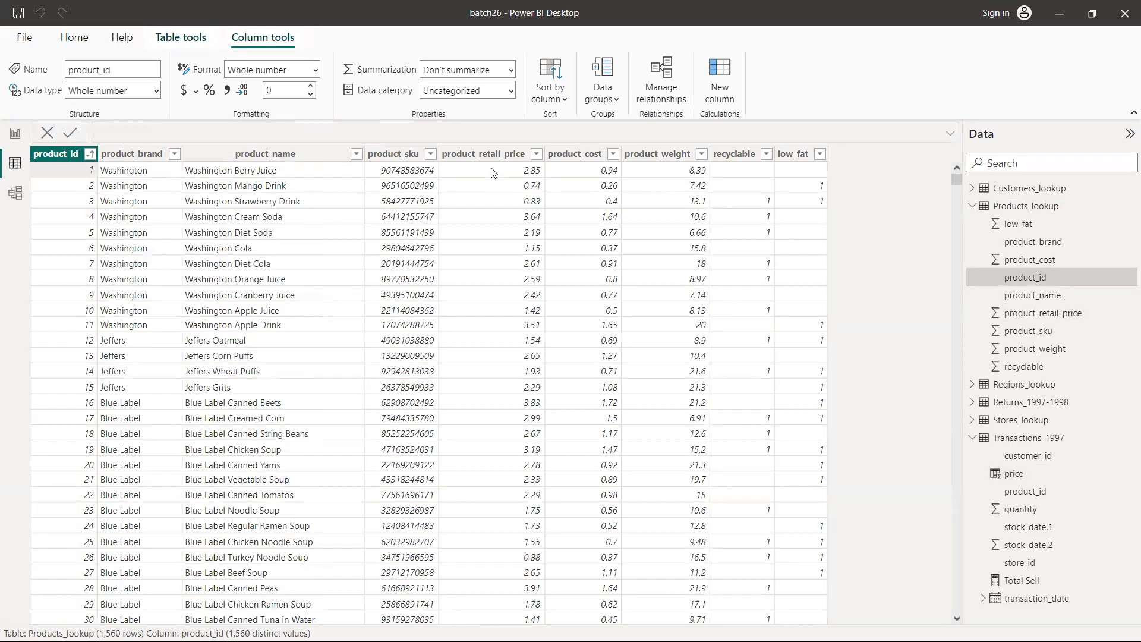
left_click(573, 171)
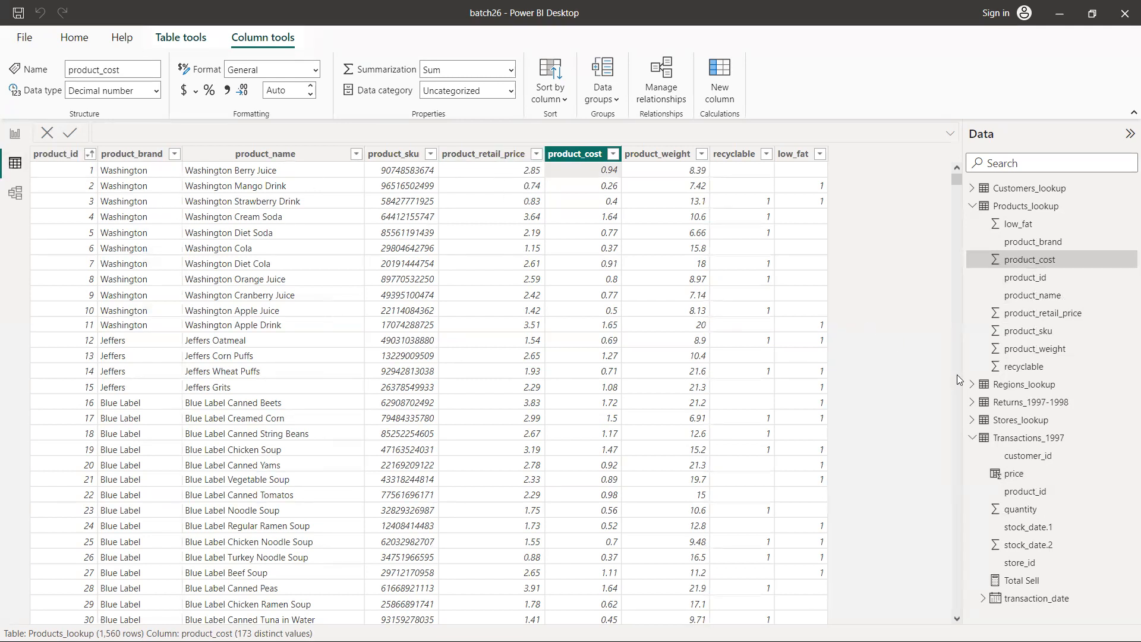
left_click(1014, 474)
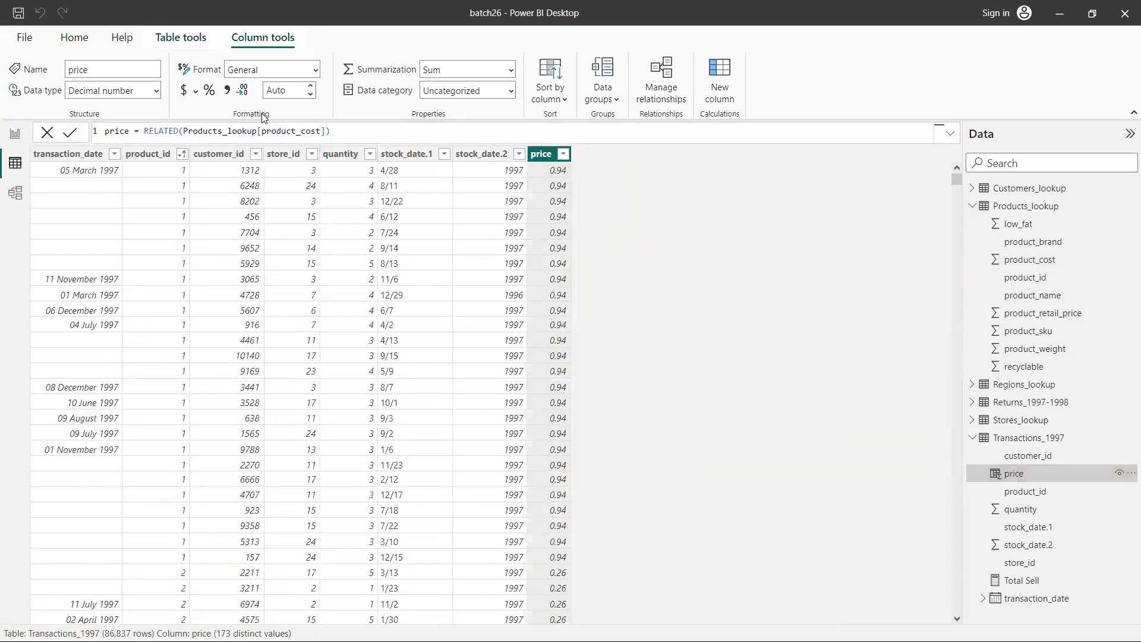
double_click(320, 132)
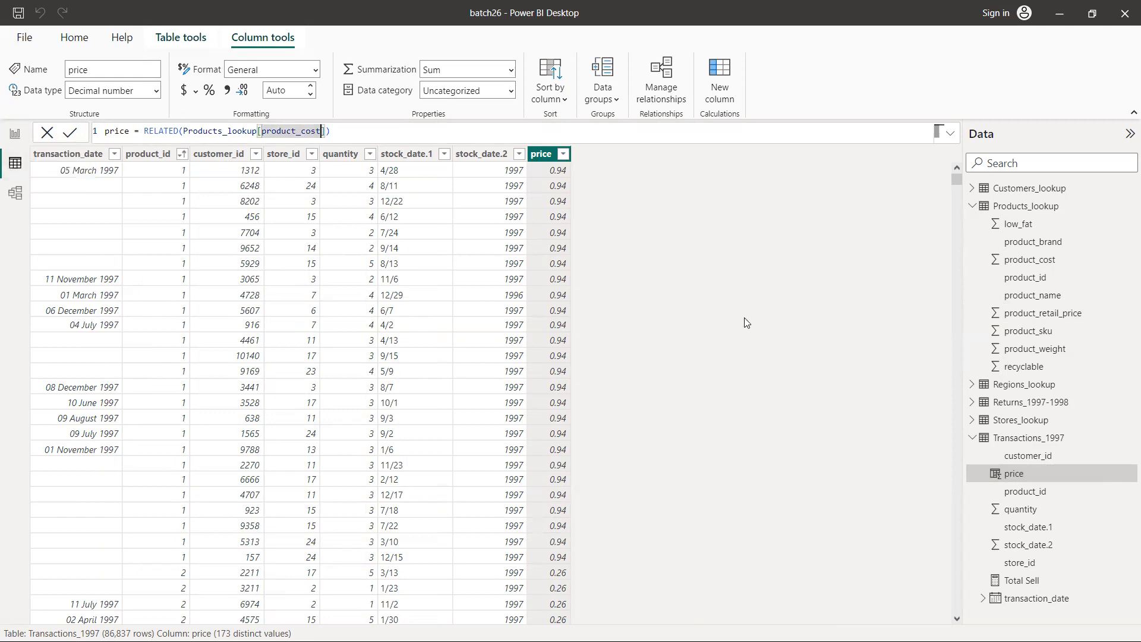
left_click(1015, 206)
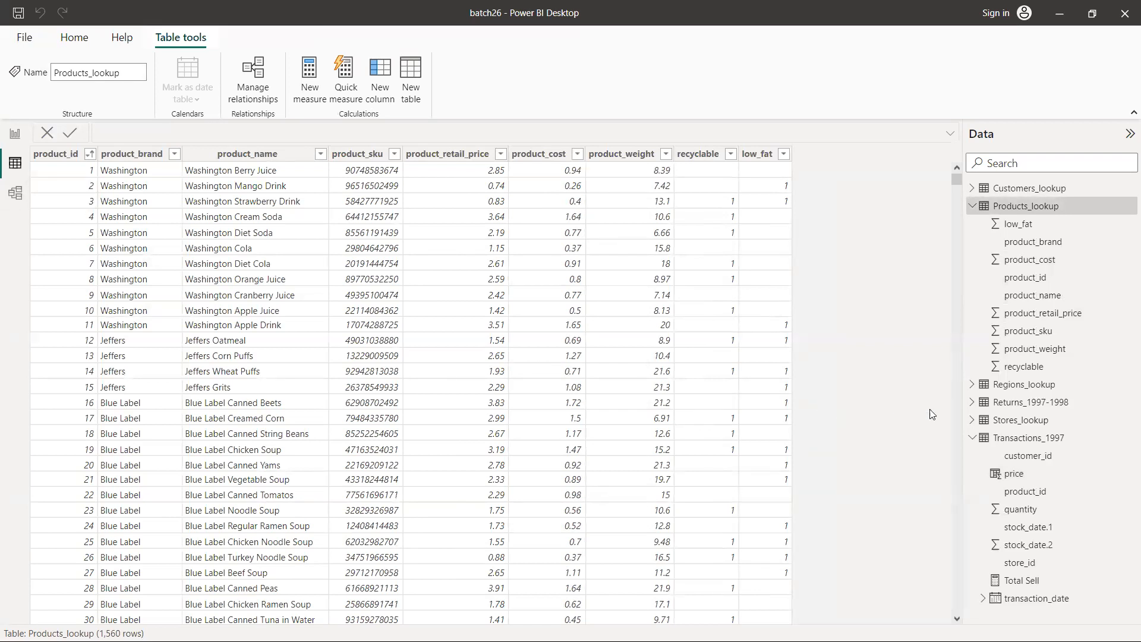
Change the Transactions_1997 price formula to RELATED(Products_lookup[product_retail_price]) and check the resulting price for product 2.
left_click(1009, 440)
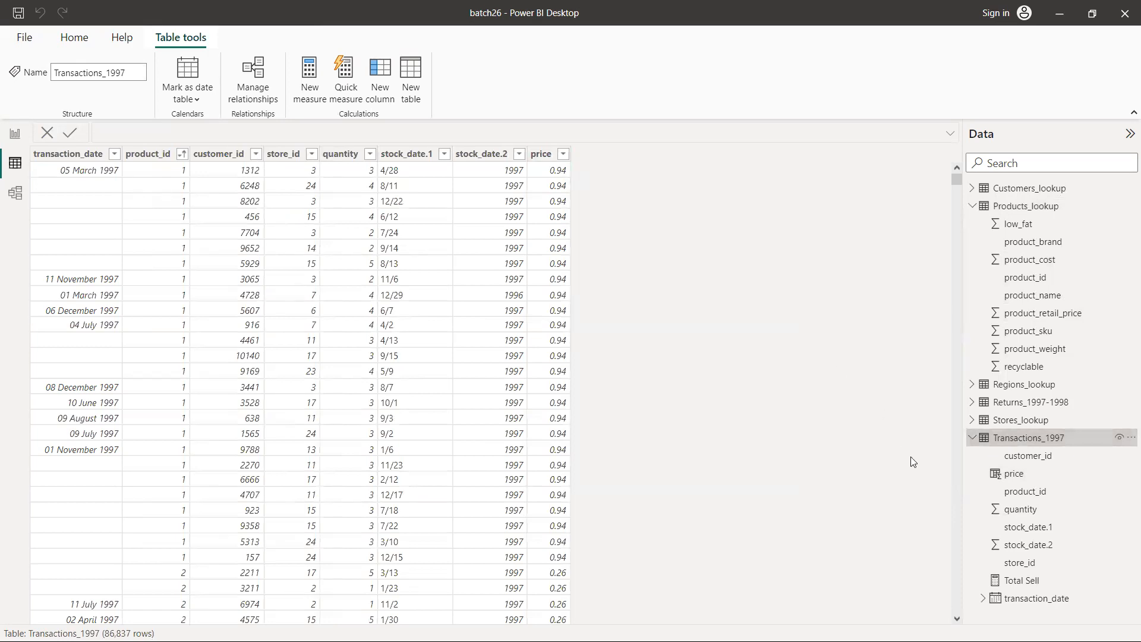
left_click(1015, 474)
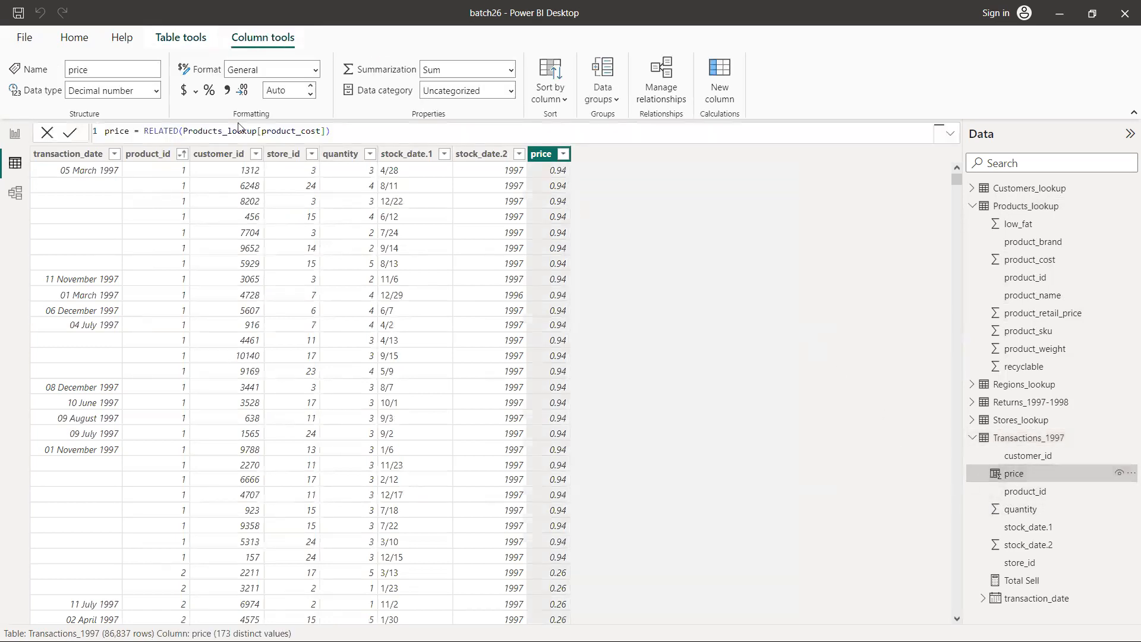
left_click(321, 131)
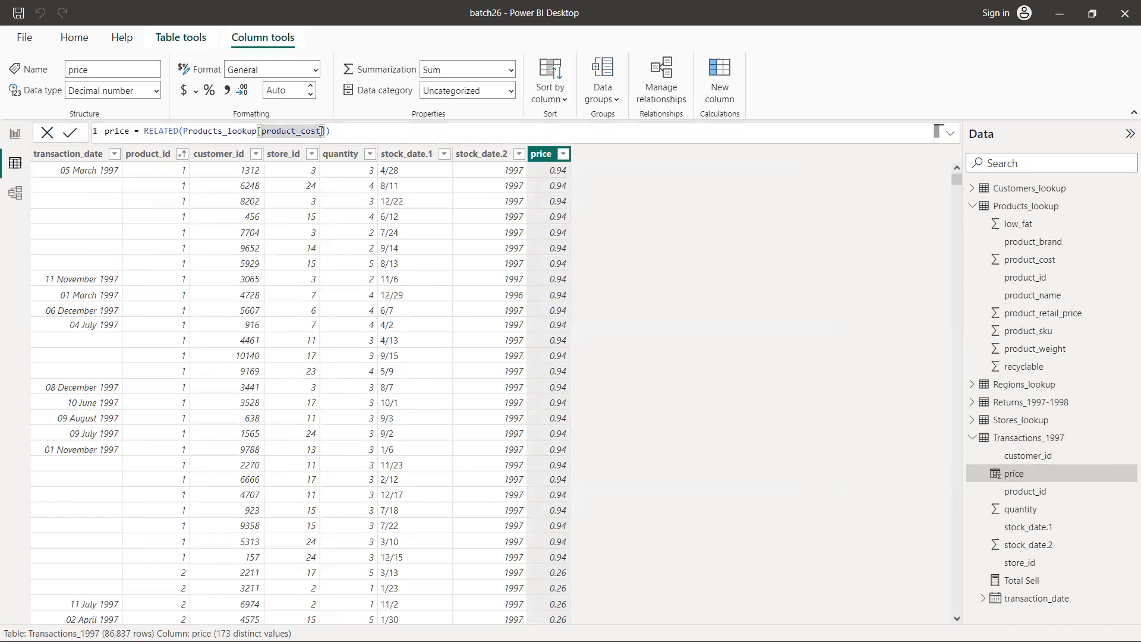
key("BackSpace")
key("BackSpace")
key("BackSpace")
key("BackSpace")
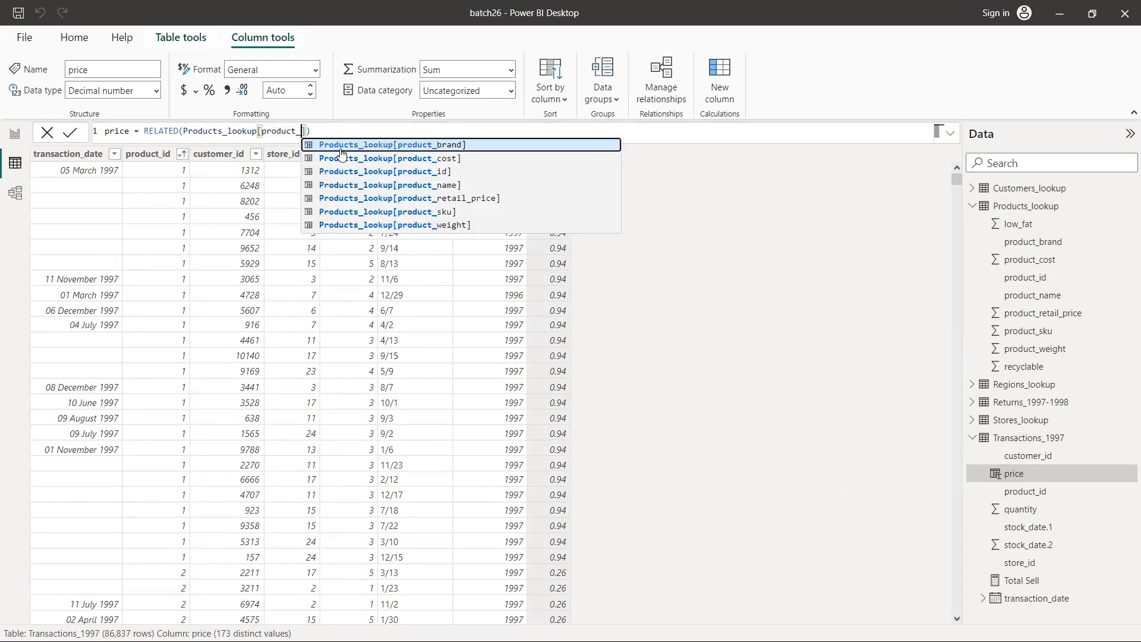
left_click(406, 198)
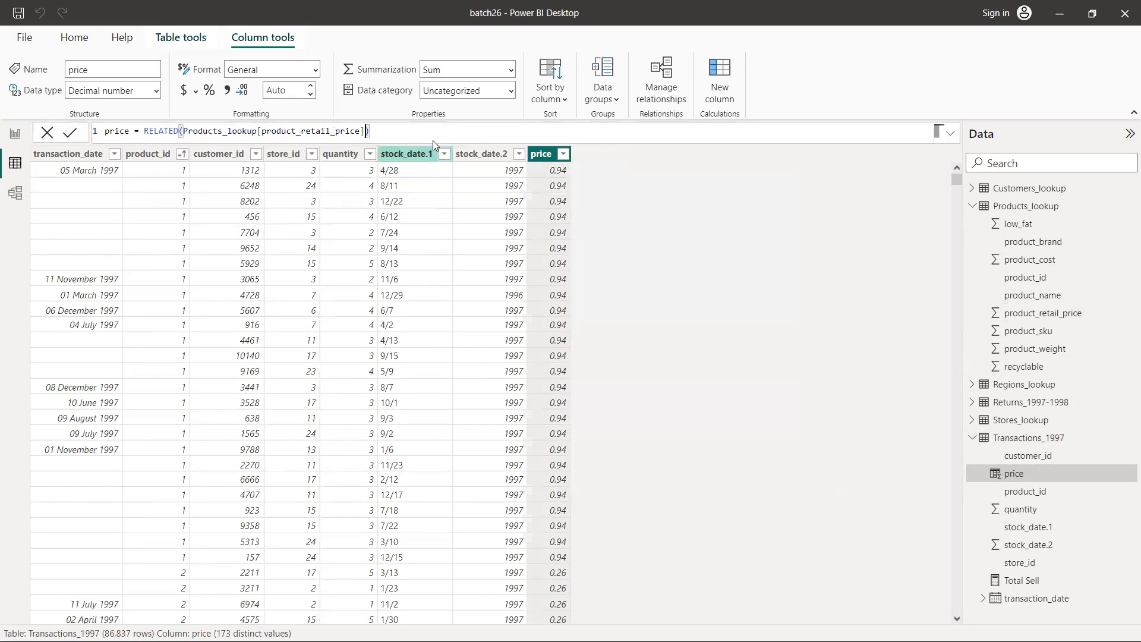
key("Return")
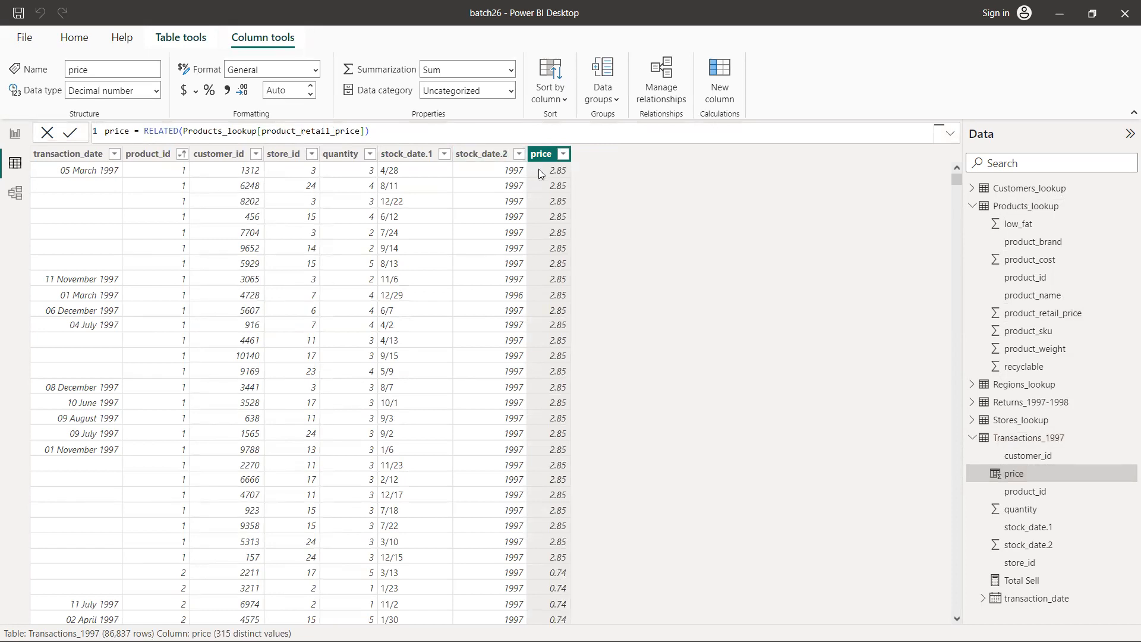
left_click(161, 171)
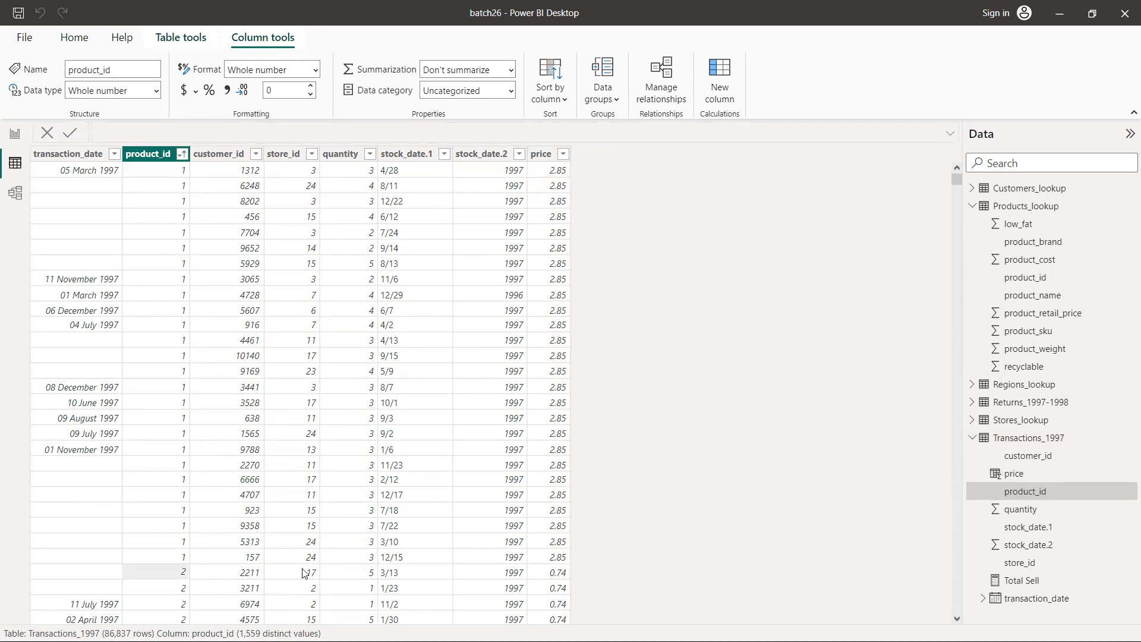
left_click(547, 574)
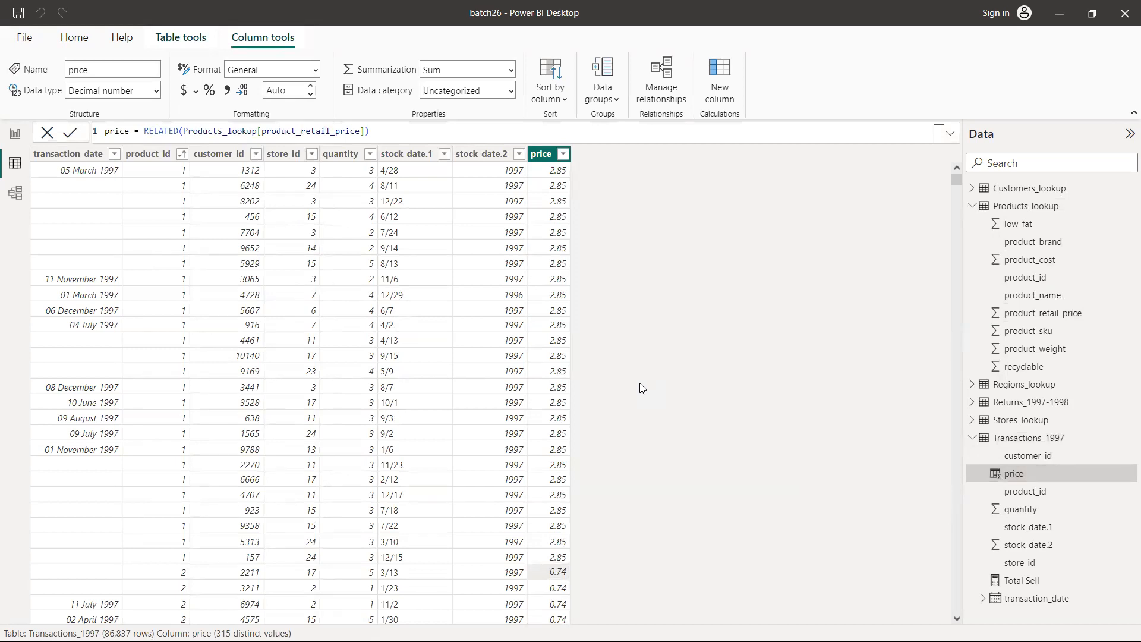
Switch to the handwritten whiteboard notes and outline the Price column of the Transactions table with a tall red rectangle.
key("alt+Tab")
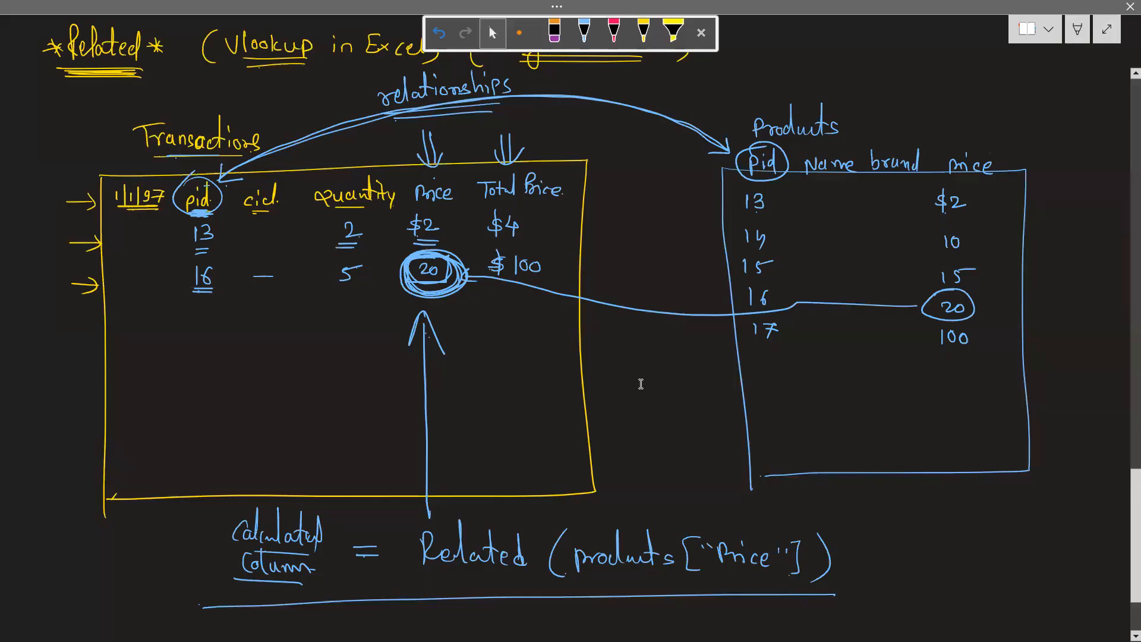
left_click(613, 31)
mouse_move(397, 182)
left_mouse_down()
mouse_move(409, 472)
mouse_move(462, 486)
mouse_move(461, 194)
mouse_move(408, 177)
mouse_move(401, 207)
left_mouse_up()
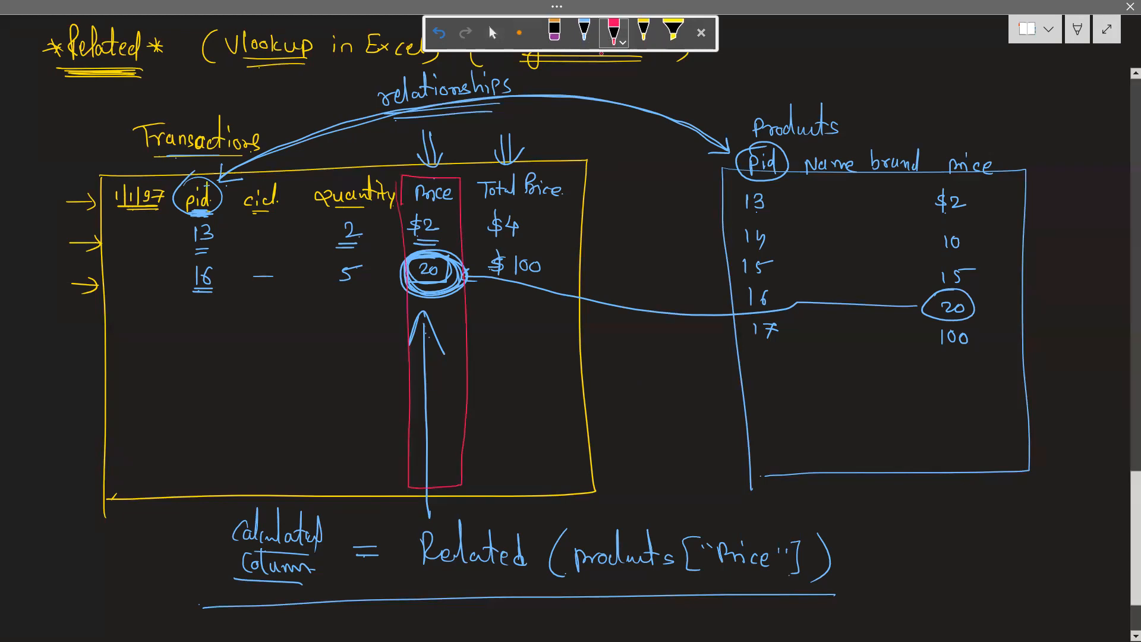
Draw a red asterisk with a double underline below the $100 in the Total Price column of the Transactions table.
left_click_drag(508, 301, 528, 316)
mouse_move(522, 297)
left_mouse_down()
mouse_move(514, 317)
mouse_move(530, 308)
mouse_move(545, 337)
left_mouse_up()
left_click_drag(476, 341, 548, 346)
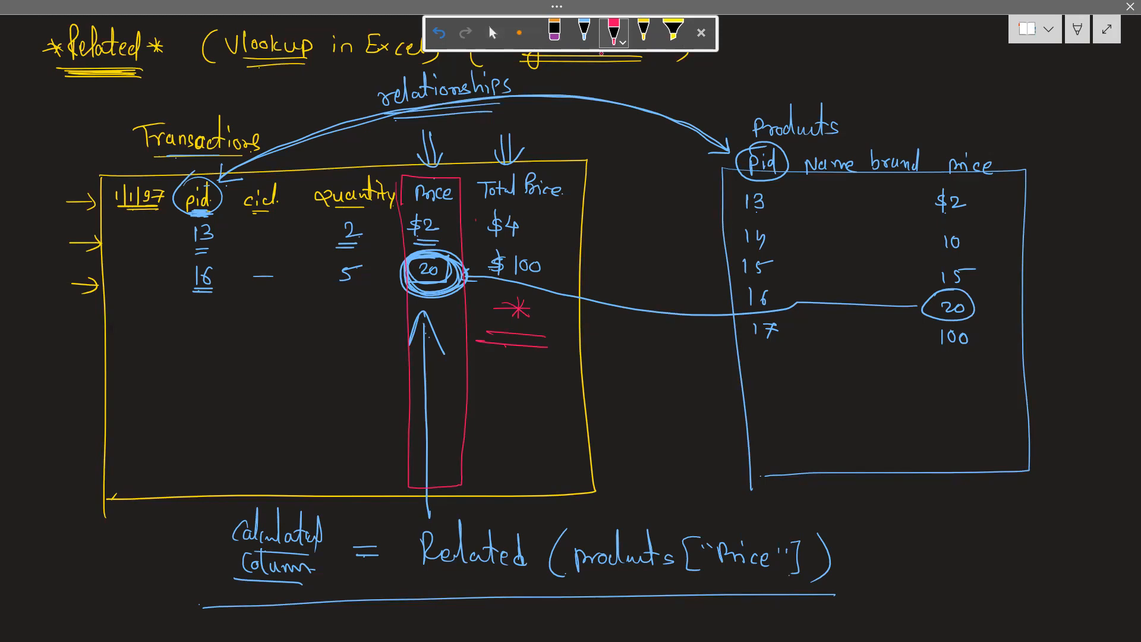
Circle the first row's quantity and price in the Transactions table in red, and box its $4 total price.
mouse_move(318, 229)
left_mouse_down()
mouse_move(343, 212)
mouse_move(324, 254)
mouse_move(324, 218)
left_mouse_up()
mouse_move(405, 214)
left_mouse_down()
mouse_move(410, 245)
mouse_move(430, 203)
mouse_move(453, 228)
mouse_move(424, 251)
mouse_move(415, 208)
left_mouse_up()
left_click_drag(315, 220, 321, 260)
mouse_move(440, 207)
left_mouse_down()
mouse_move(449, 250)
mouse_move(431, 208)
left_mouse_up()
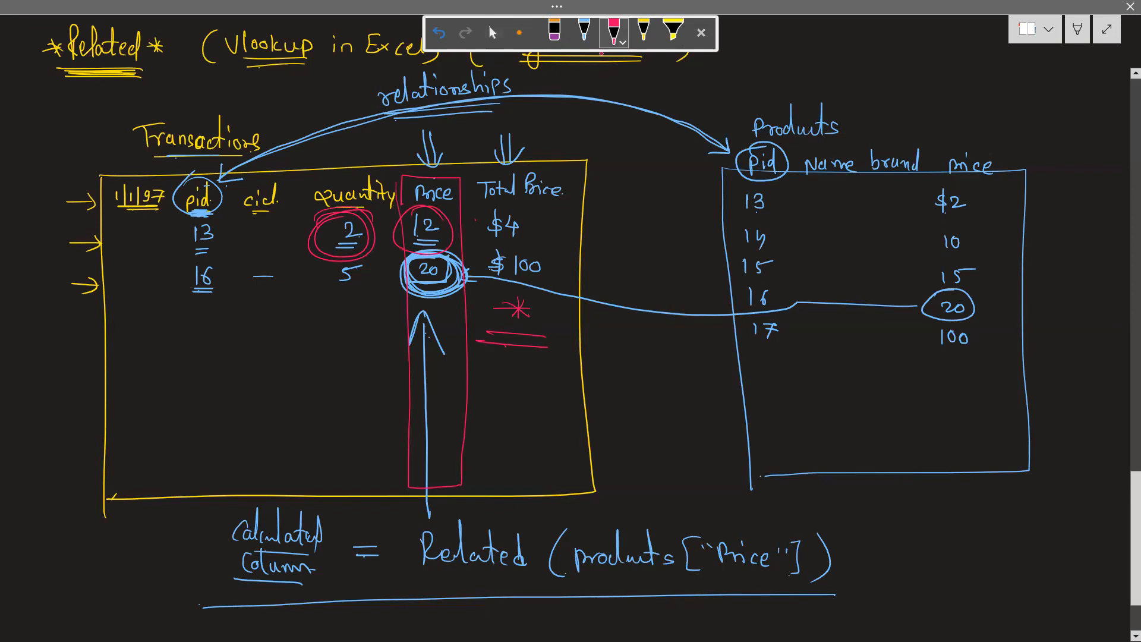
left_click_drag(474, 211, 474, 245)
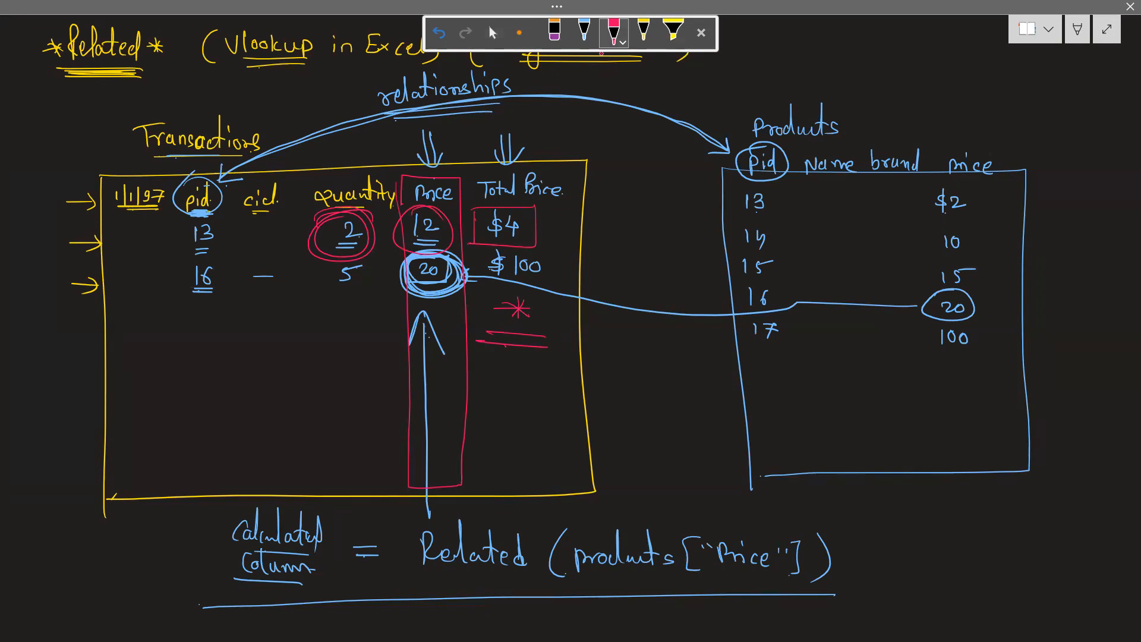
Switch to Power BI Desktop and start a new calculated column named Total Price in Transactions_1997.
key("alt+Tab")
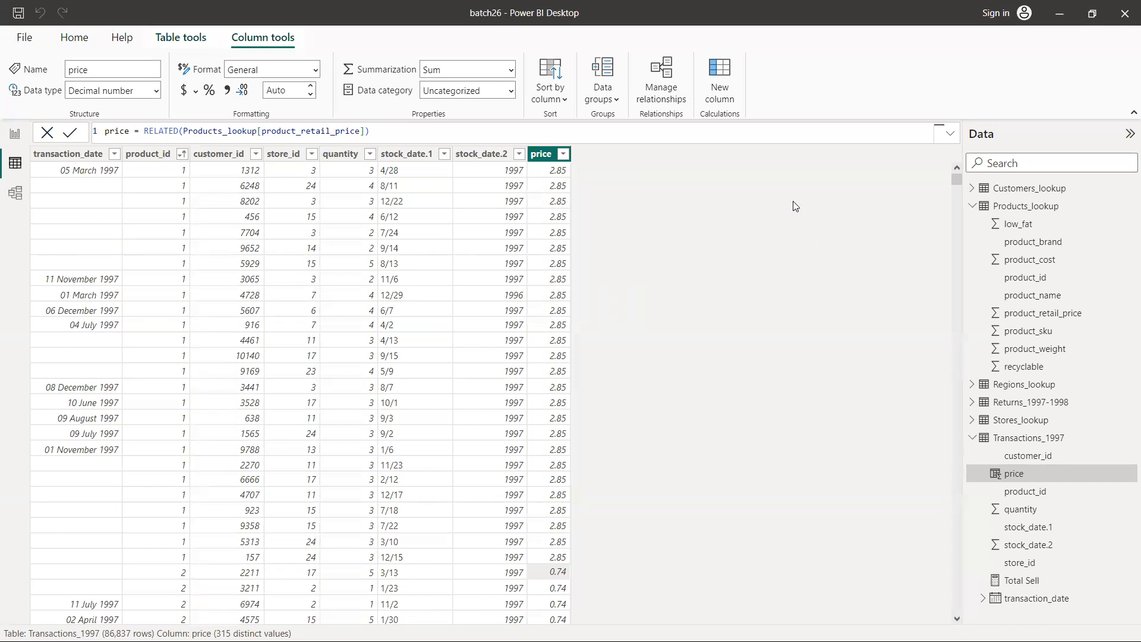
left_click(720, 92)
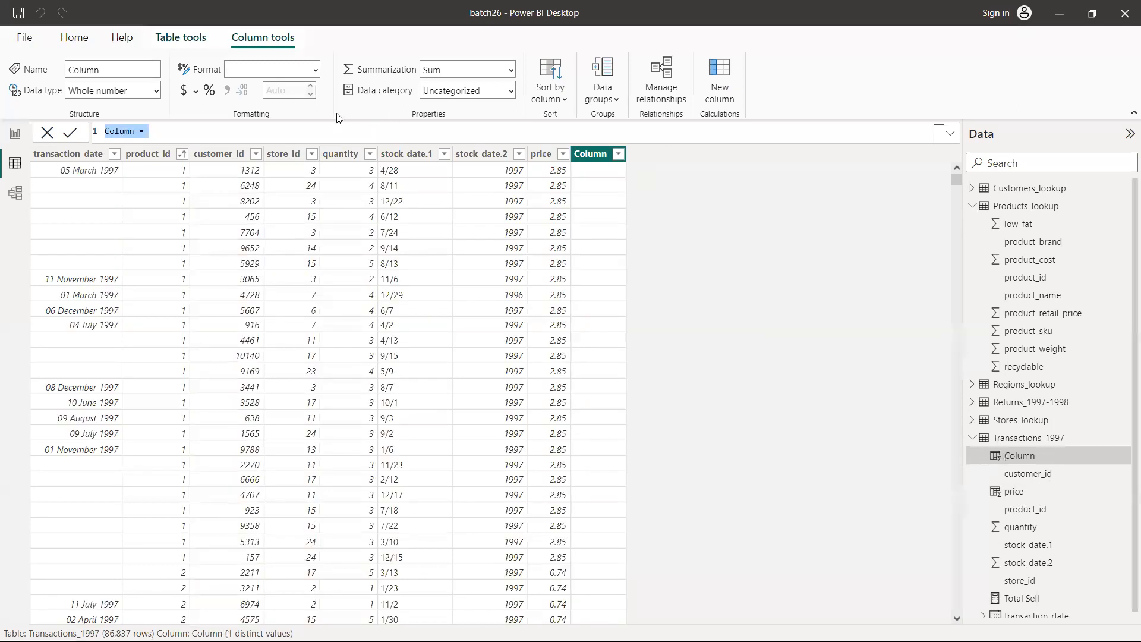
type("TOtal")
key("BackSpace")
key("BackSpace")
key("BackSpace")
key("BackSpace")
type("otal Price =")
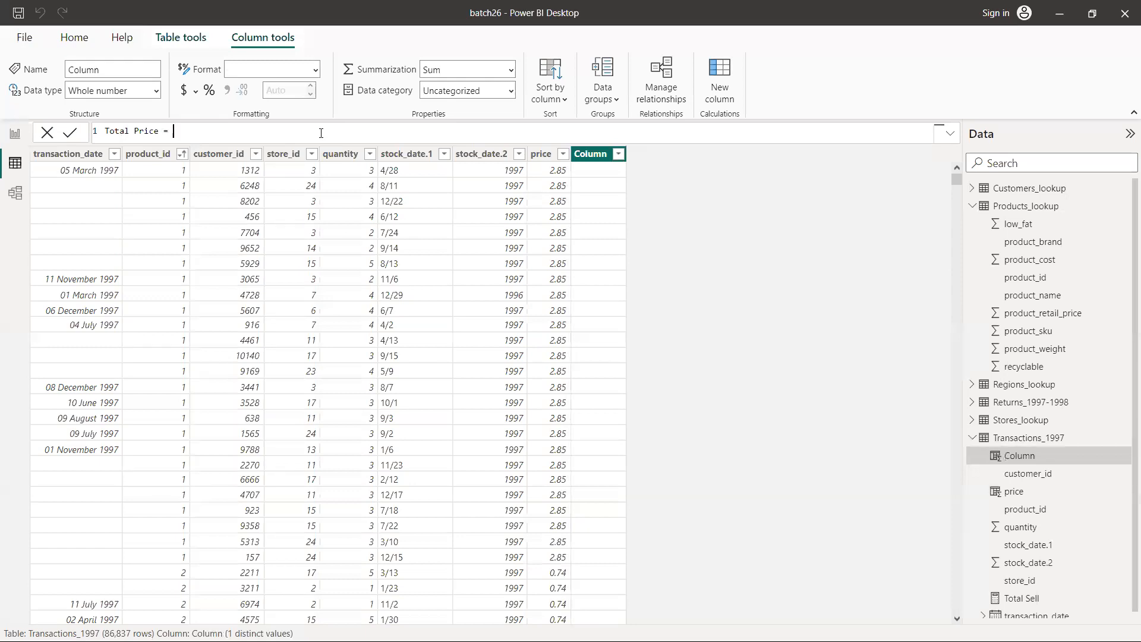
Define the Total Price column as Transactions_1997[price] * Transactions_1997[quantity].
type("tra")
key("Down")
key("Down")
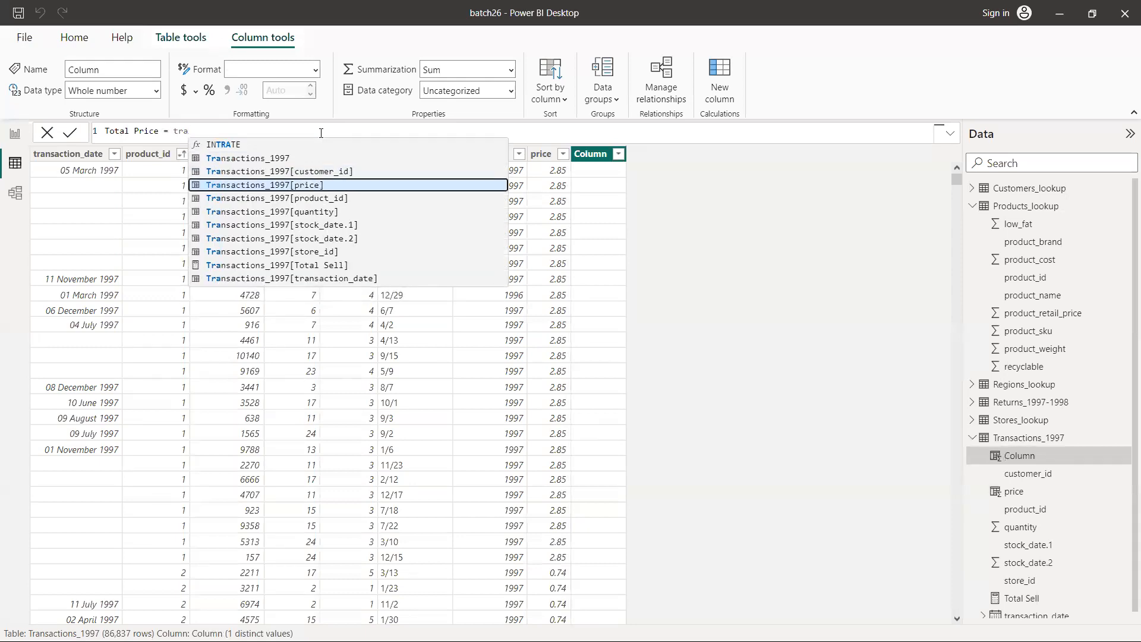
key("Tab")
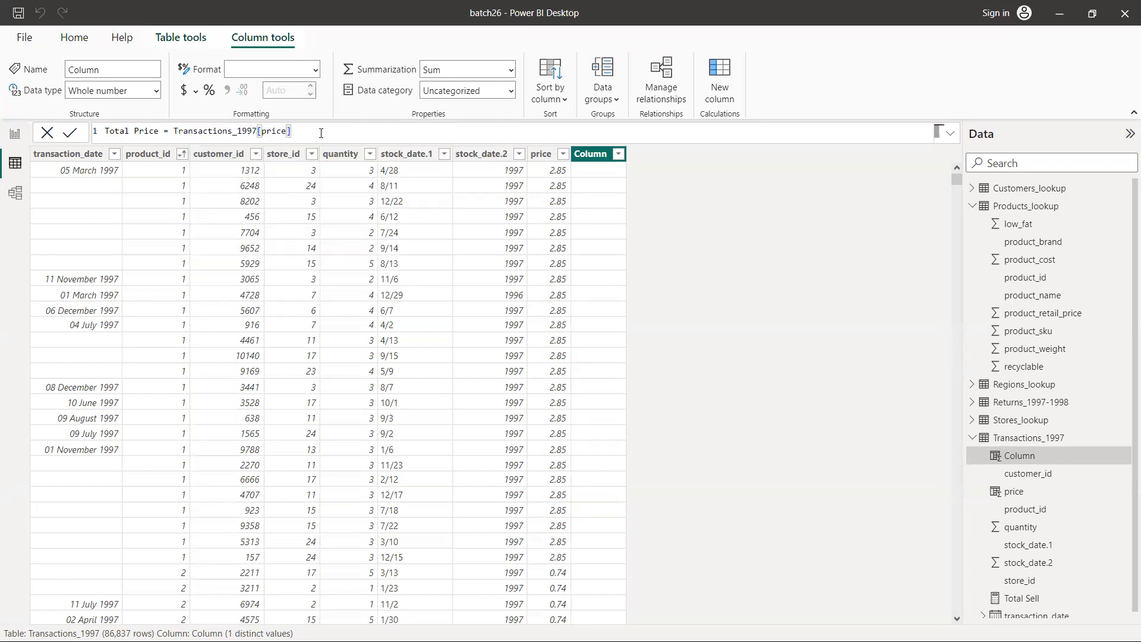
type("* tra")
key("Down")
key("Down")
key("Down")
key("Down")
key("Down")
key("Down")
key("Down")
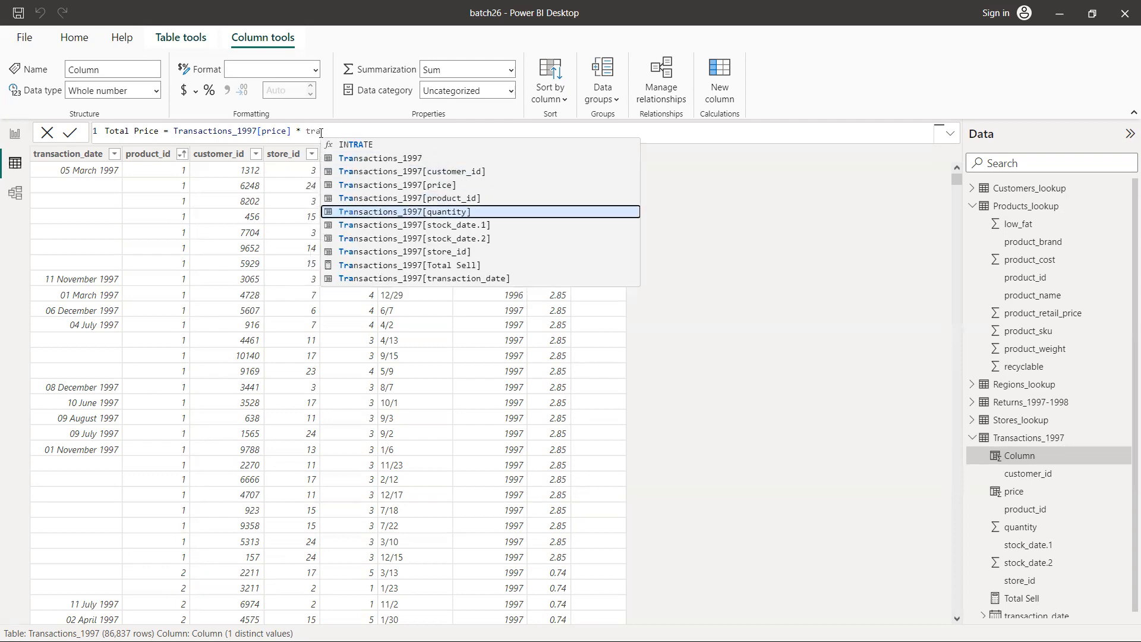
key("Up")
key("Up")
key("Up")
key("Tab")
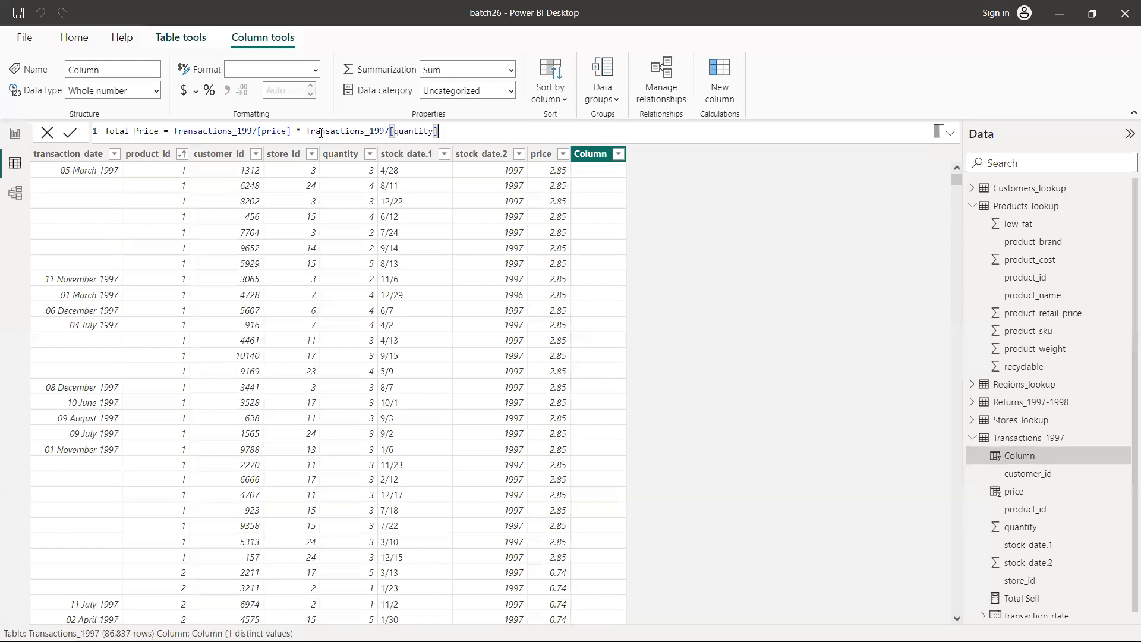
key("Return")
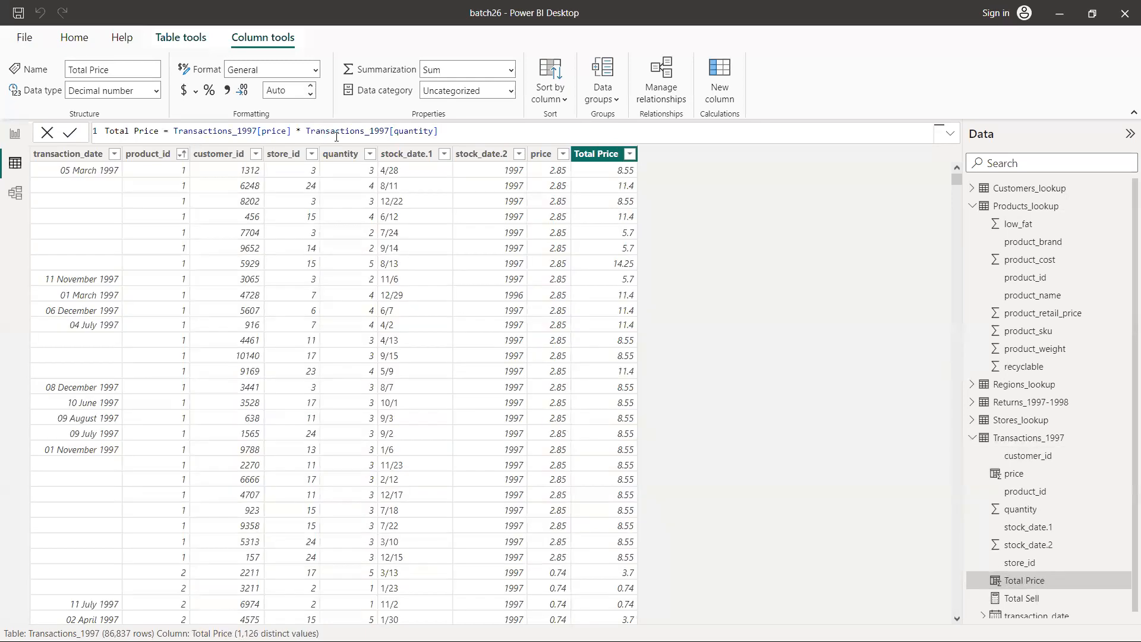
Compare quantity, price and Total Price in the first rows of Transactions_1997 and in the first product 2 row.
left_click(554, 174)
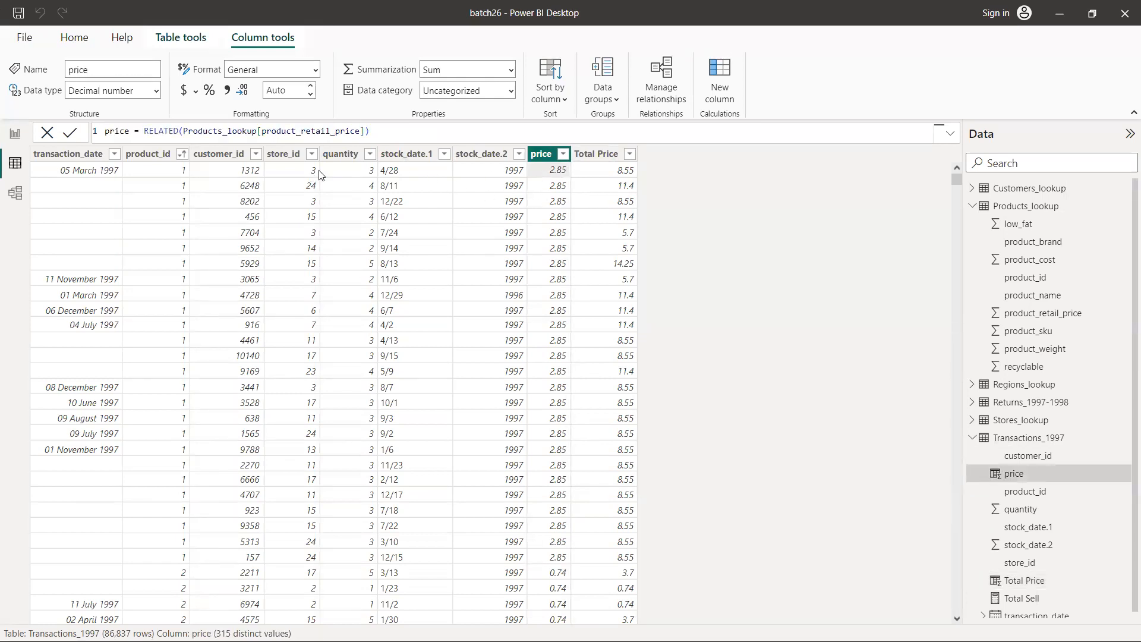
left_click(357, 174)
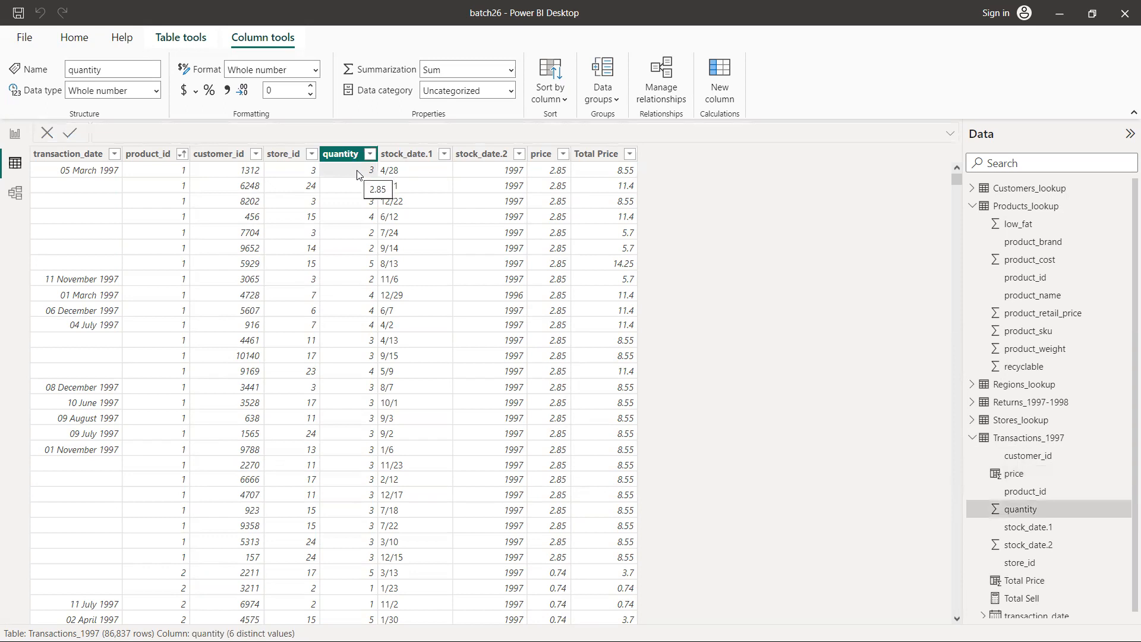
left_click(554, 174)
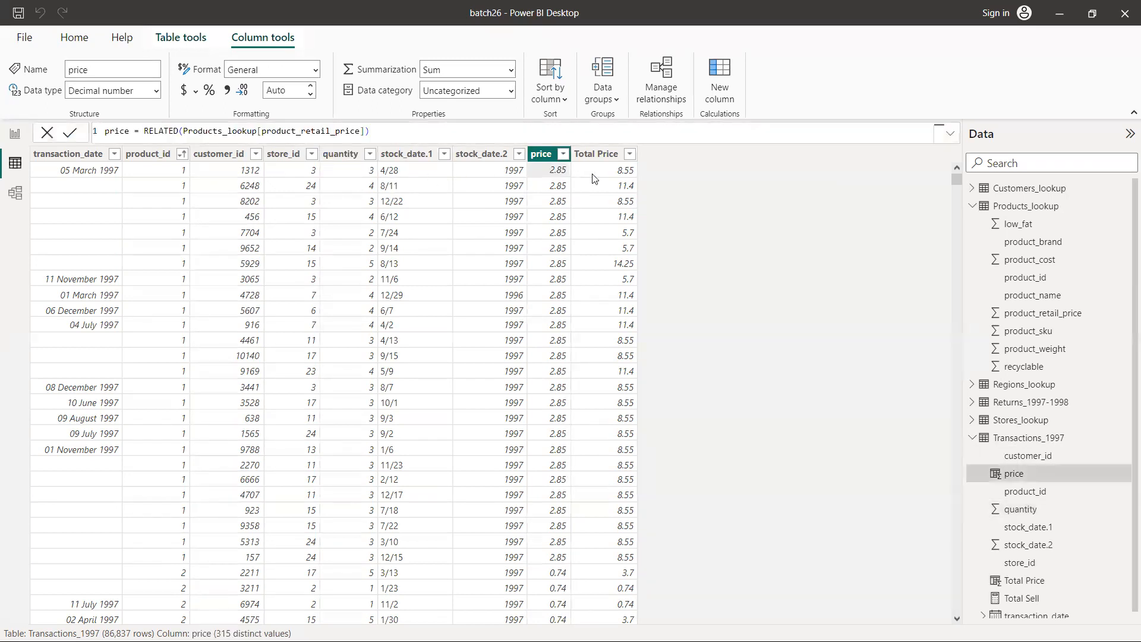
left_click(606, 173)
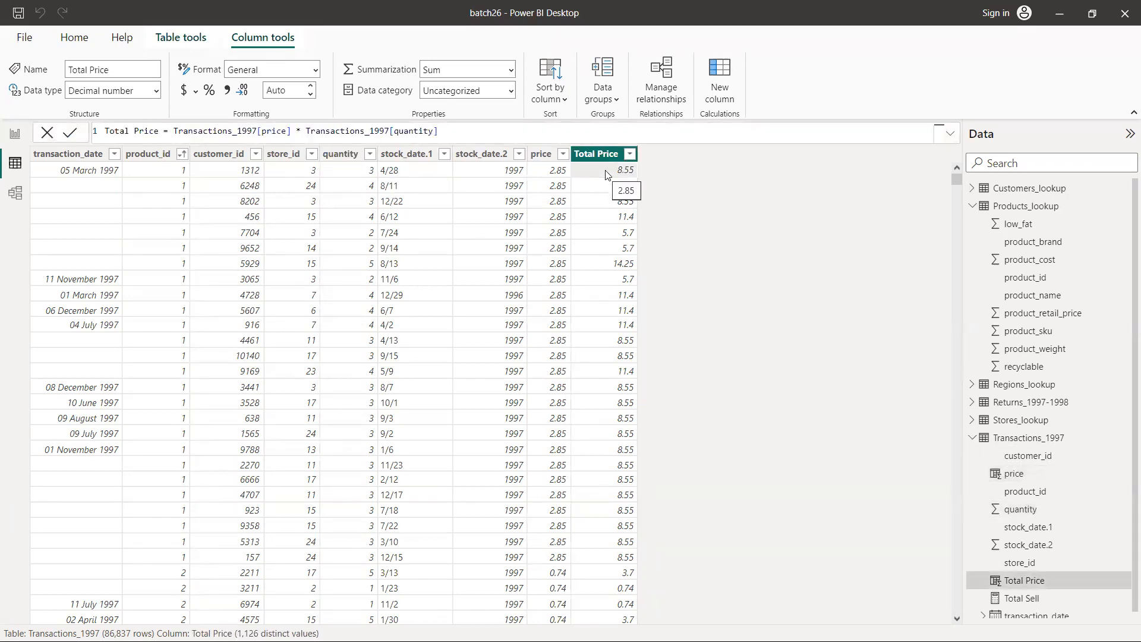
left_click(352, 187)
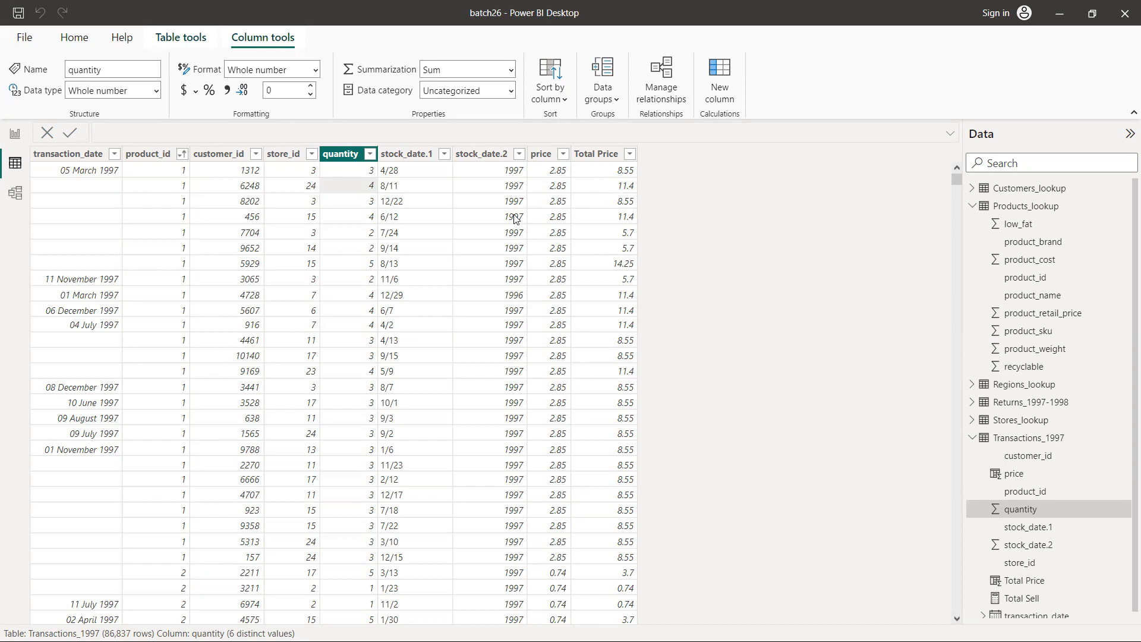
left_click(544, 574)
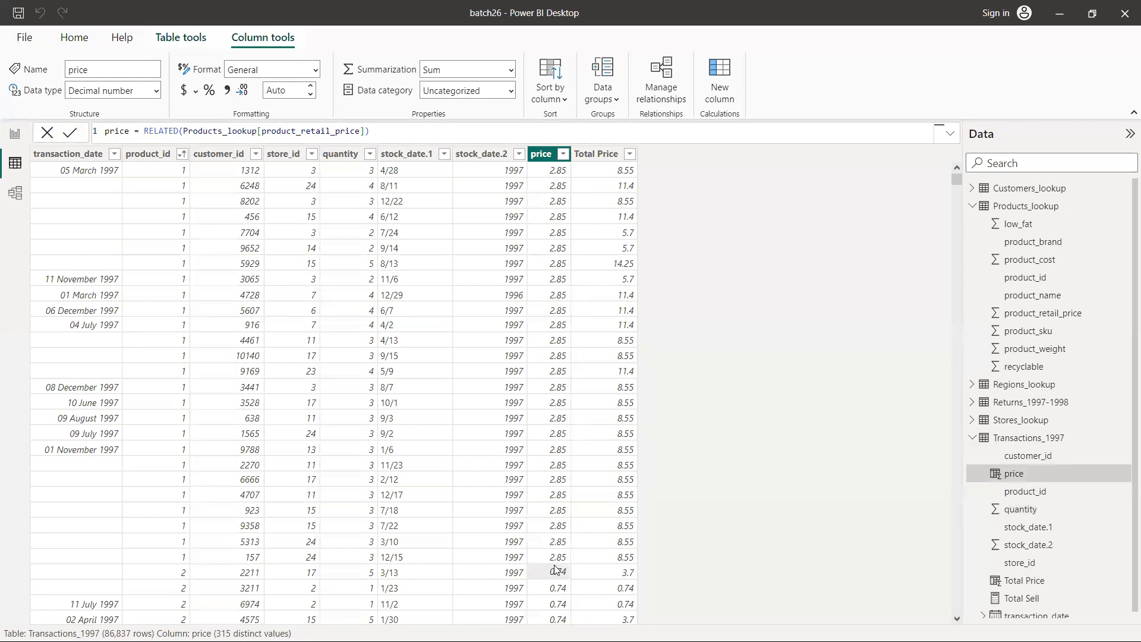
left_click(364, 574)
left_click(556, 574)
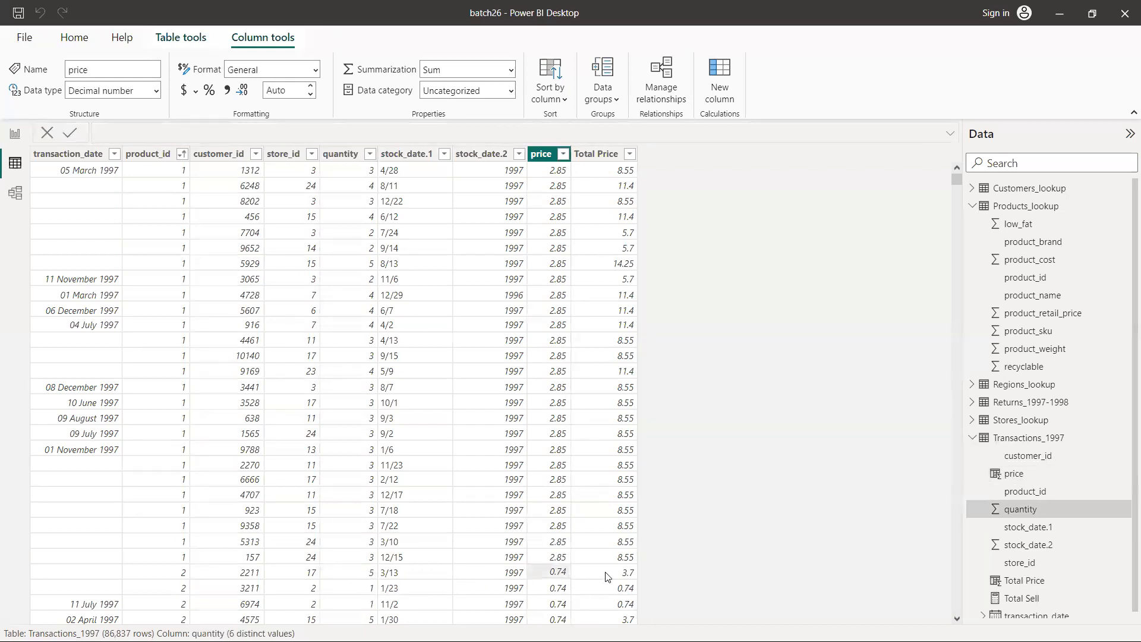
left_click(624, 575)
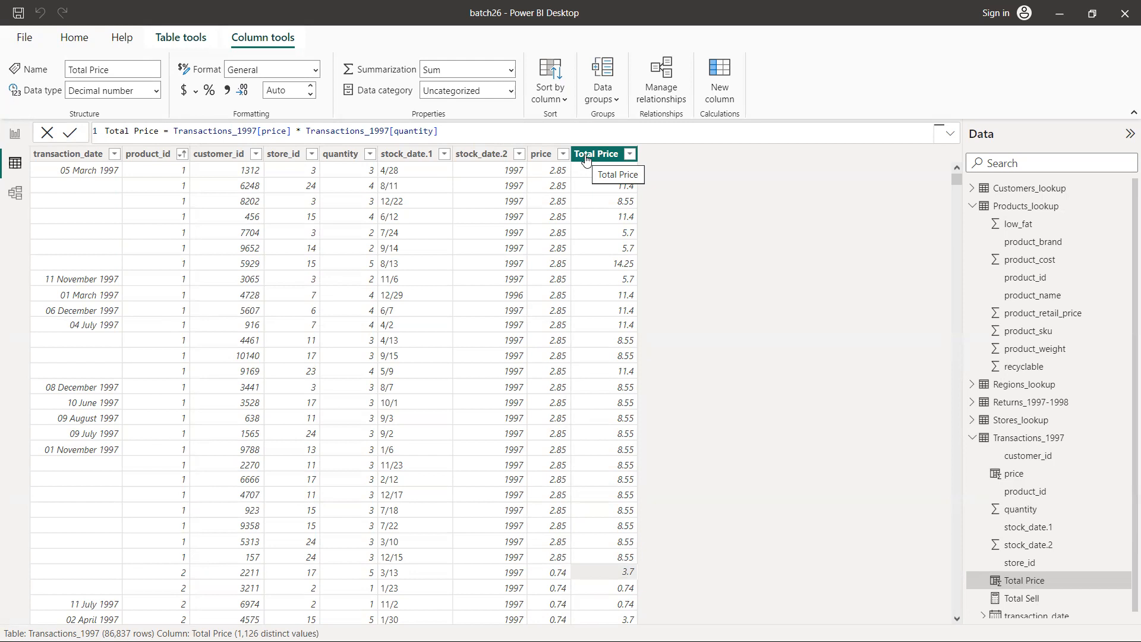
Switch to the handwritten notes and write "Total Revenue" in yellow above the Products table.
key("alt+Tab")
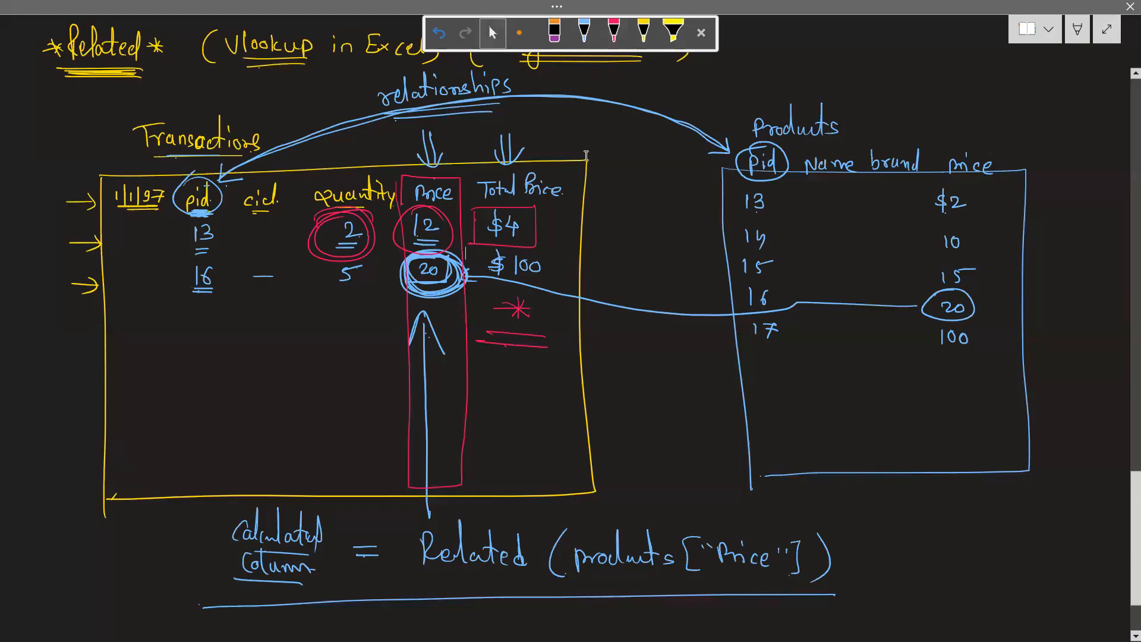
left_click(614, 33)
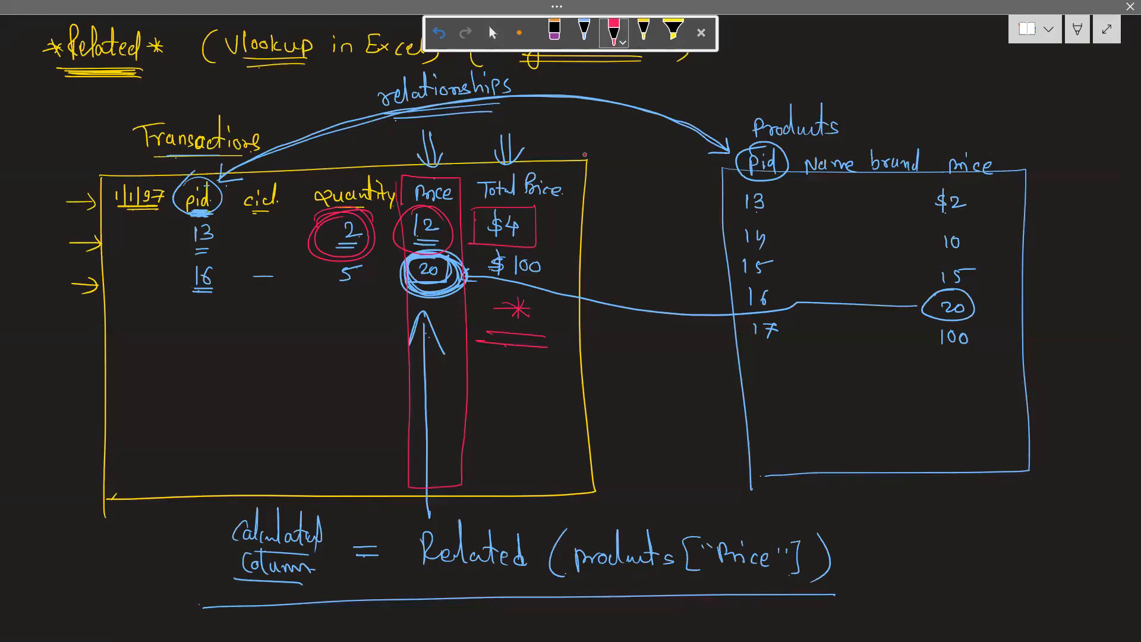
left_click(638, 34)
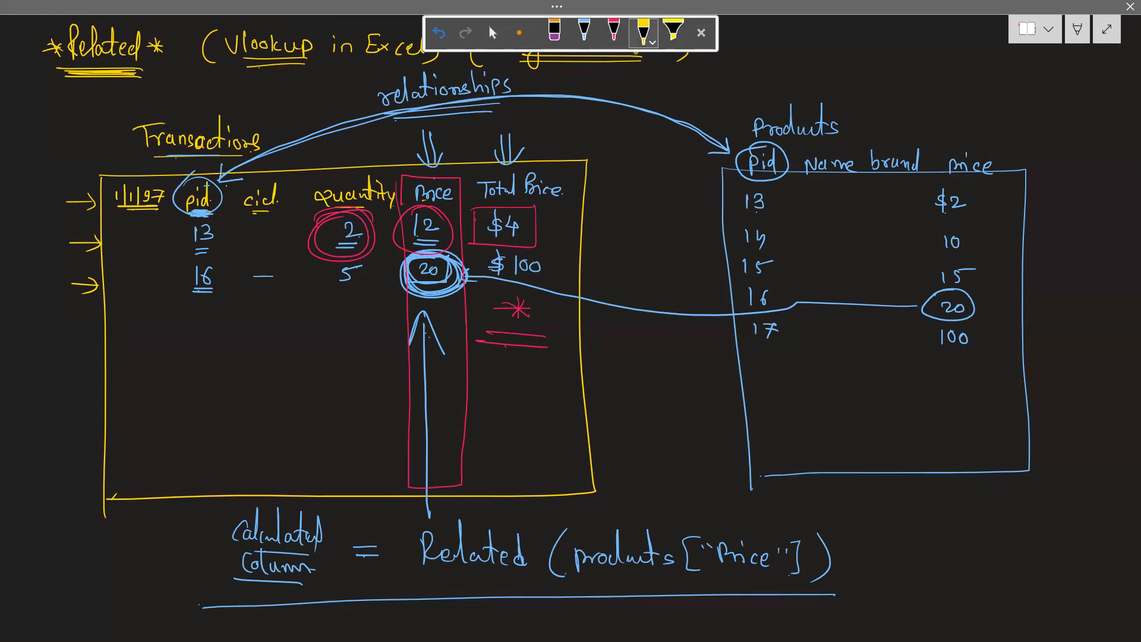
left_click_drag(829, 44, 865, 45)
mouse_move(845, 44)
left_mouse_down()
mouse_move(843, 67)
mouse_move(855, 57)
left_mouse_up()
mouse_move(862, 47)
left_mouse_down()
mouse_move(863, 69)
mouse_move(874, 51)
left_mouse_up()
left_click_drag(874, 59, 877, 68)
mouse_move(882, 37)
left_mouse_down()
mouse_move(885, 70)
mouse_move(907, 70)
left_mouse_up()
mouse_move(906, 50)
left_mouse_down()
mouse_move(918, 69)
mouse_move(945, 62)
mouse_move(979, 81)
left_mouse_up()
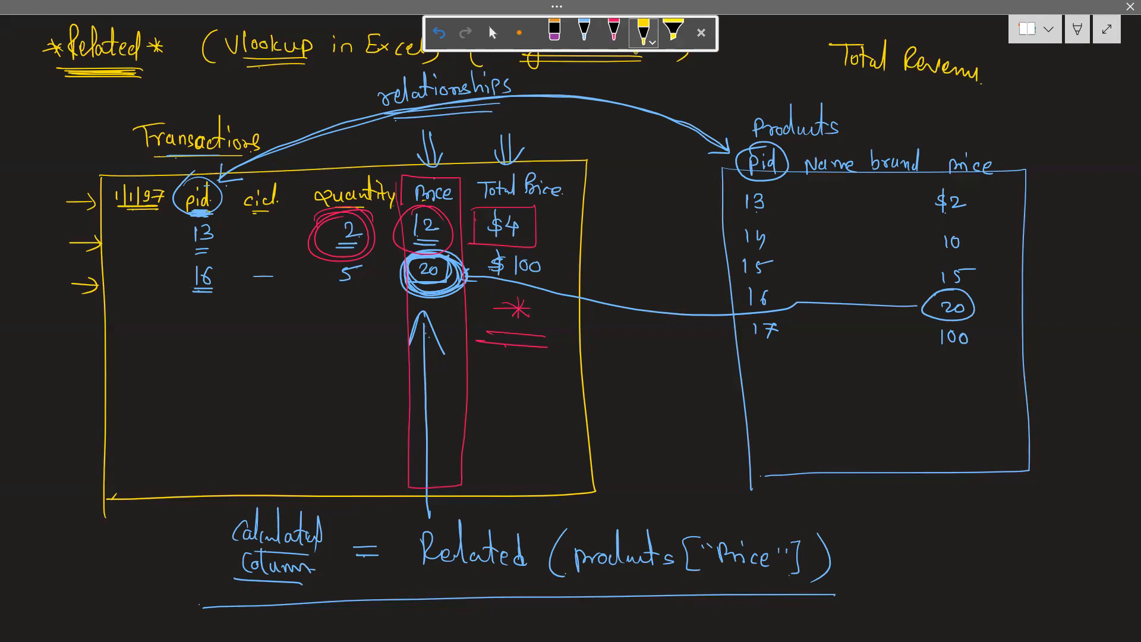
Number the Total Revenue note "1." and box it in yellow, and write a double-underlined "1997" beside the Transactions title.
left_click_drag(737, 46, 735, 64)
mouse_move(45, 130)
left_mouse_down()
mouse_move(48, 146)
mouse_move(82, 144)
left_mouse_up()
mouse_move(70, 137)
left_mouse_down()
mouse_move(100, 148)
mouse_move(44, 168)
left_mouse_up()
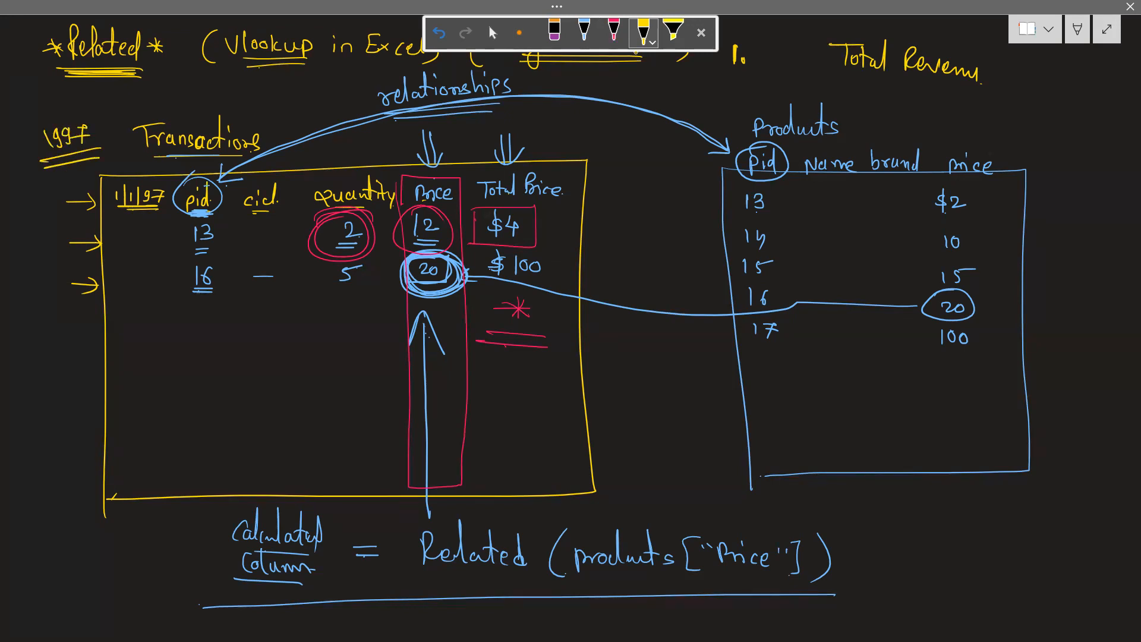
mouse_move(814, 33)
left_mouse_down()
mouse_move(814, 71)
mouse_move(903, 37)
mouse_move(989, 47)
mouse_move(978, 95)
left_mouse_up()
left_click_drag(813, 69, 982, 93)
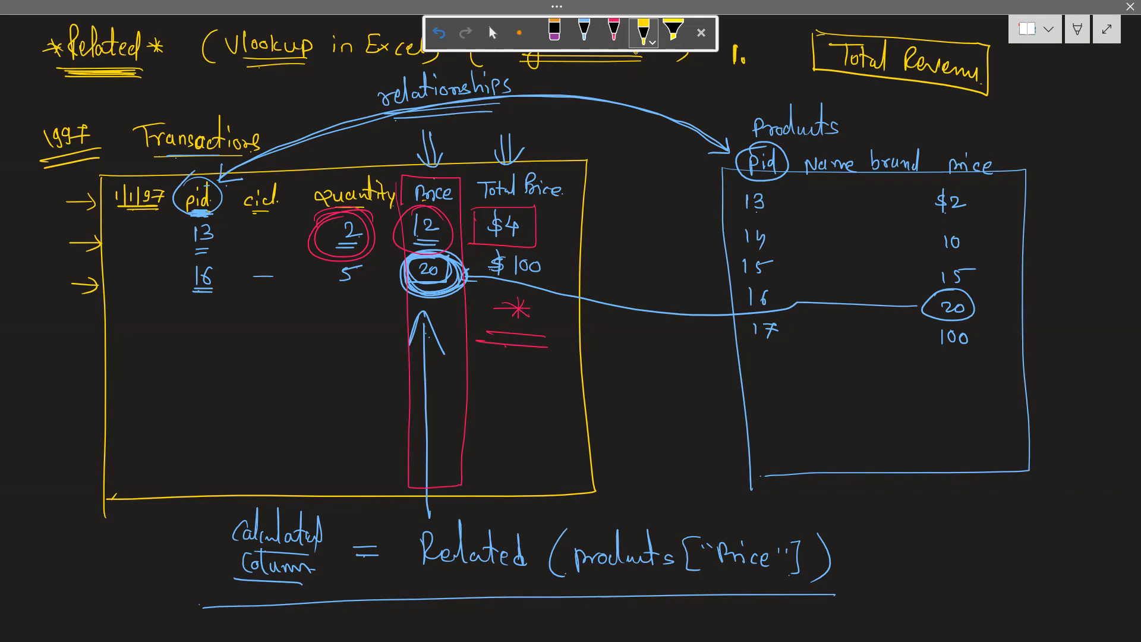
Add three yellow strokes below the pid values and draw a tall yellow loop below the $100 in the Total Price column.
left_click_drag(204, 309, 204, 327)
left_click_drag(207, 357, 209, 384)
left_click_drag(209, 406, 217, 446)
mouse_move(485, 306)
left_mouse_down()
mouse_move(474, 324)
mouse_move(543, 328)
mouse_move(538, 437)
mouse_move(479, 422)
mouse_move(499, 296)
mouse_move(545, 374)
mouse_move(490, 443)
mouse_move(476, 315)
mouse_move(484, 303)
left_mouse_up()
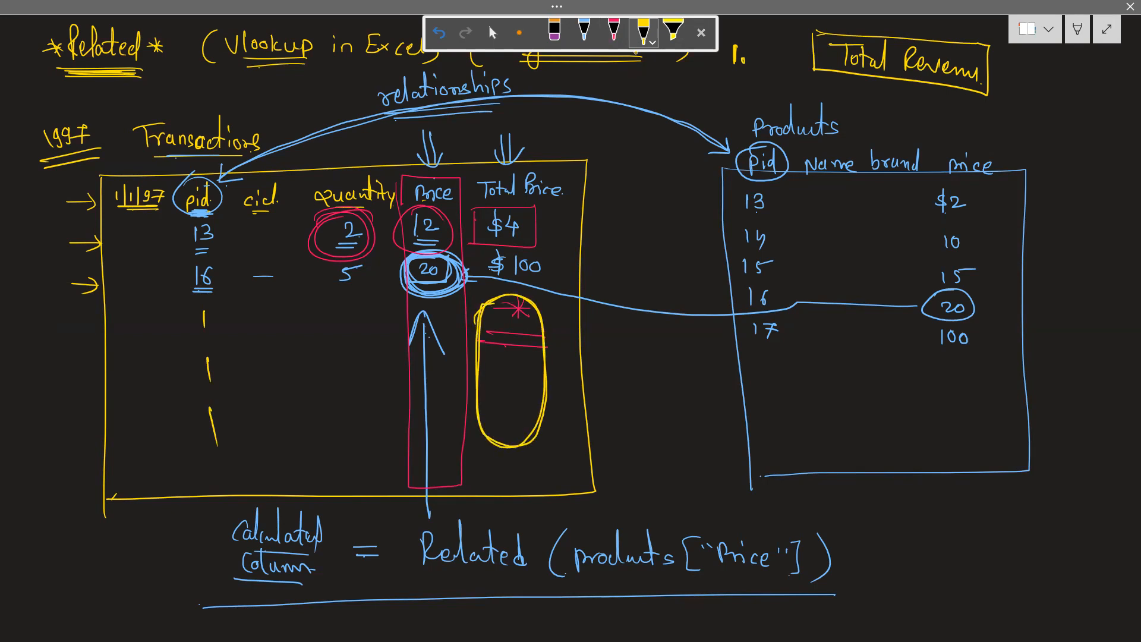
left_click_drag(977, 98, 825, 77)
Go to a blank area of the notes and write a blue "Product Brand" heading with five short row lines below it.
scroll(571, 321, "down", 10)
key("Escape")
scroll(653, 396, "down", 2)
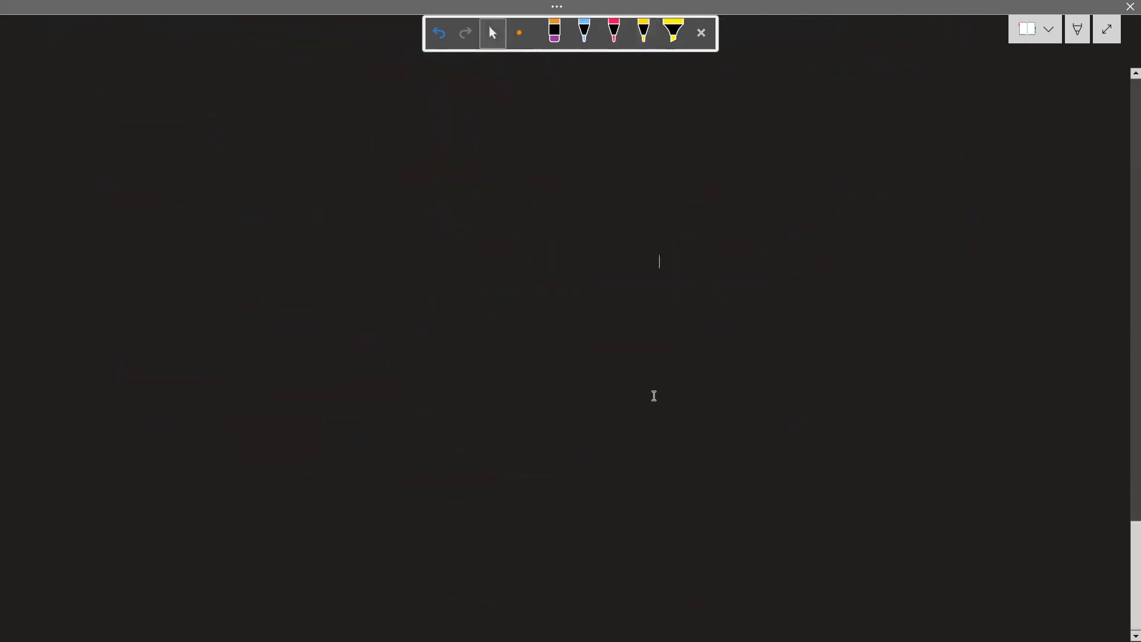
left_click(584, 33)
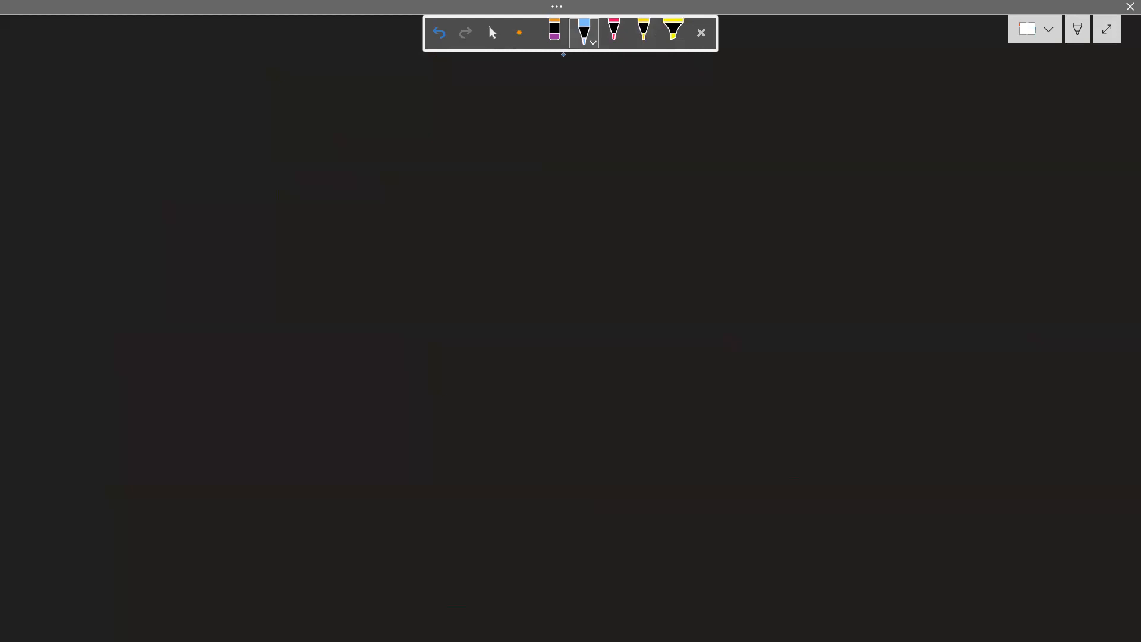
mouse_move(49, 91)
left_mouse_down()
mouse_move(50, 116)
mouse_move(99, 114)
left_mouse_up()
left_click(90, 112)
mouse_move(110, 105)
left_mouse_down()
mouse_move(105, 115)
mouse_move(120, 115)
left_mouse_up()
left_click_drag(109, 103, 205, 113)
left_click_drag(210, 87, 208, 120)
left_click_drag(80, 161, 132, 160)
left_click_drag(81, 202, 128, 202)
left_click_drag(83, 253, 125, 255)
left_click_drag(81, 312, 126, 314)
left_click_drag(126, 371, 77, 367)
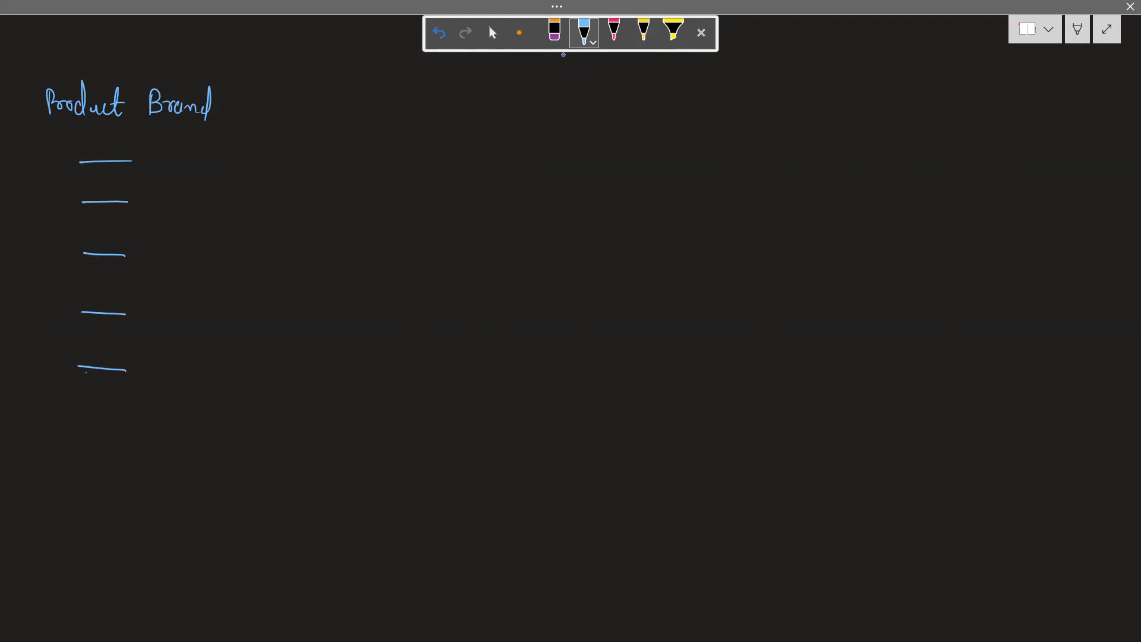
Write the heading "Quantity Sold" in blue beside Product Brand.
mouse_move(288, 95)
left_mouse_down()
mouse_move(277, 104)
mouse_move(291, 113)
mouse_move(325, 115)
mouse_move(334, 100)
mouse_move(343, 118)
left_mouse_up()
left_click_drag(347, 97, 354, 124)
mouse_move(372, 108)
left_mouse_down()
mouse_move(390, 98)
mouse_move(365, 116)
mouse_move(389, 110)
left_mouse_up()
mouse_move(396, 91)
left_mouse_down()
mouse_move(397, 119)
mouse_move(410, 119)
left_mouse_up()
left_click_drag(413, 90, 415, 123)
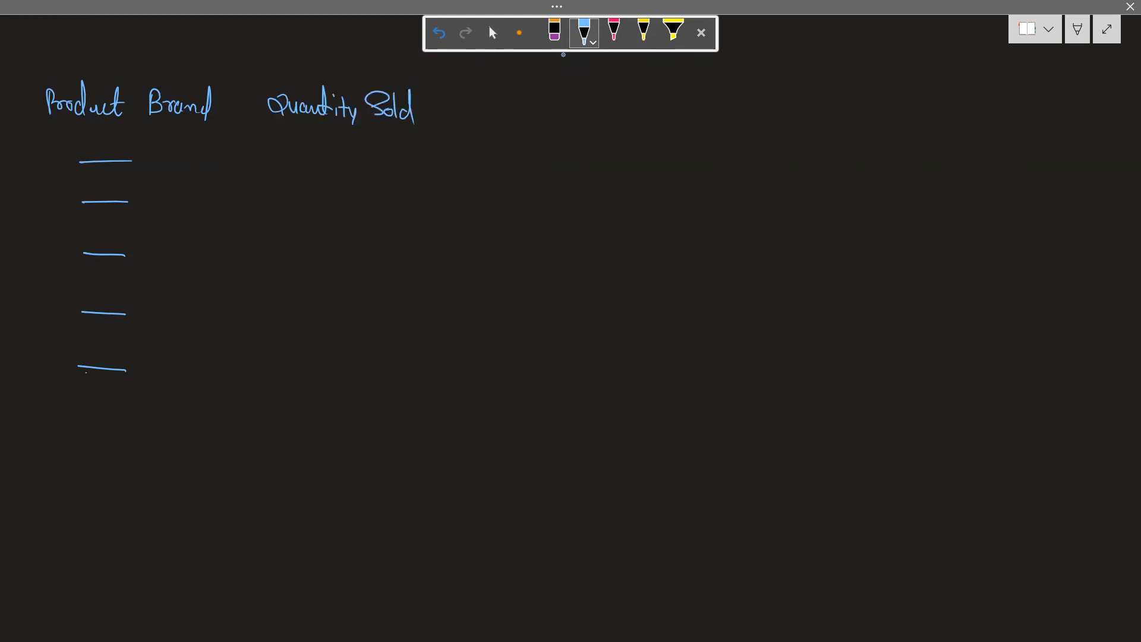
Write the heading "Quantity Return" in blue beside Quantity Sold.
mouse_move(475, 100)
left_mouse_down()
mouse_move(470, 118)
mouse_move(510, 117)
left_mouse_up()
mouse_move(511, 89)
left_mouse_down()
mouse_move(512, 119)
mouse_move(517, 101)
left_mouse_up()
left_click_drag(519, 108, 528, 117)
left_click_drag(521, 111, 536, 120)
mouse_move(543, 110)
left_mouse_down()
mouse_move(538, 136)
mouse_move(551, 120)
left_mouse_up()
left_click_drag(551, 95, 569, 122)
left_click_drag(564, 108, 619, 124)
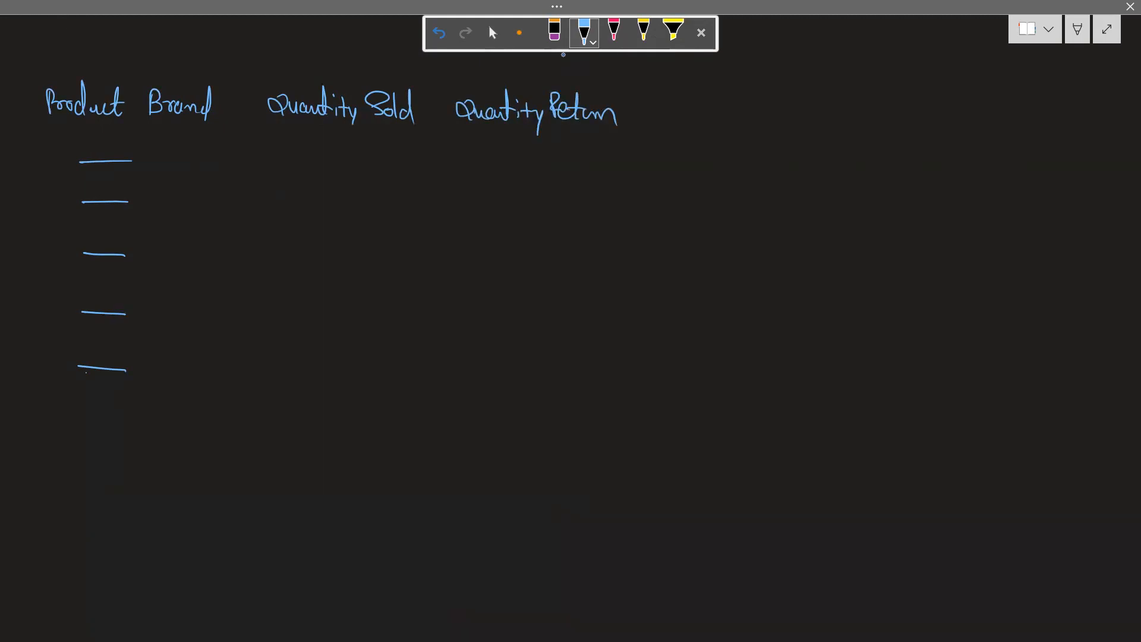
Write the heading "Returned Percentage" in blue beside Quantity Return.
left_click_drag(669, 103, 668, 126)
left_click_drag(666, 95, 689, 121)
mouse_move(688, 95)
left_mouse_down()
mouse_move(687, 122)
mouse_move(820, 116)
mouse_move(832, 149)
mouse_move(850, 115)
mouse_move(852, 132)
left_mouse_up()
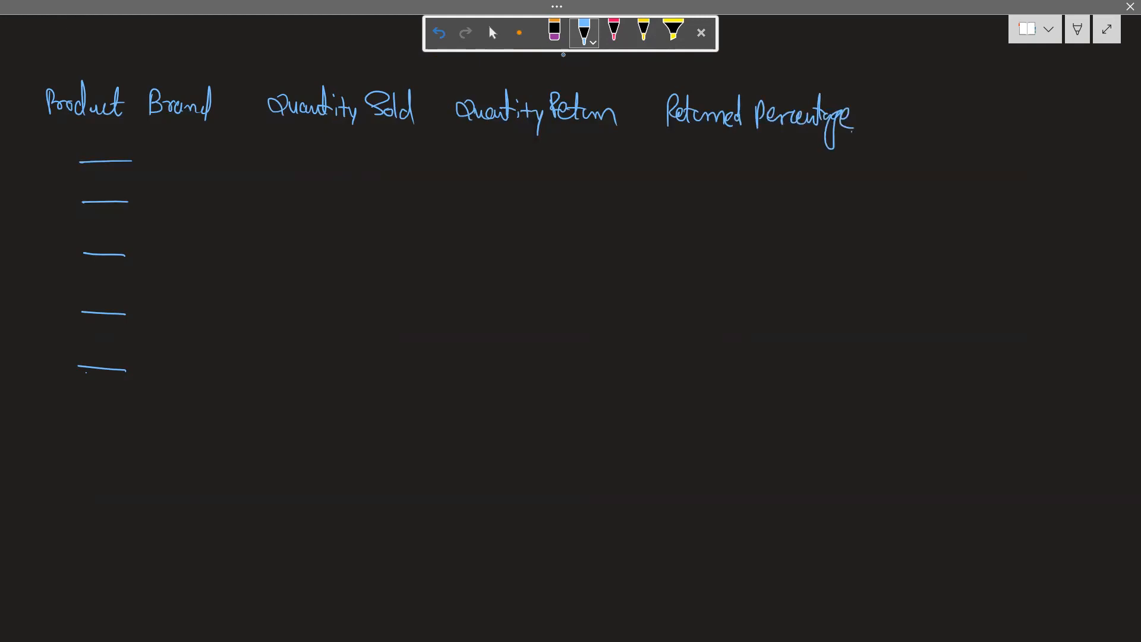
Write the heading "Total Revenue" as the last column, with a double downward arrow above it.
left_click_drag(918, 56, 917, 78)
mouse_move(923, 54)
left_mouse_down()
mouse_move(925, 80)
mouse_move(936, 68)
left_mouse_up()
mouse_move(897, 106)
left_mouse_down()
mouse_move(923, 109)
mouse_move(908, 126)
left_mouse_up()
mouse_move(919, 114)
left_mouse_down()
mouse_move(935, 126)
mouse_move(939, 114)
left_mouse_up()
left_click_drag(936, 114, 949, 125)
mouse_move(970, 110)
left_mouse_down()
mouse_move(970, 125)
mouse_move(1008, 114)
mouse_move(1049, 126)
left_mouse_up()
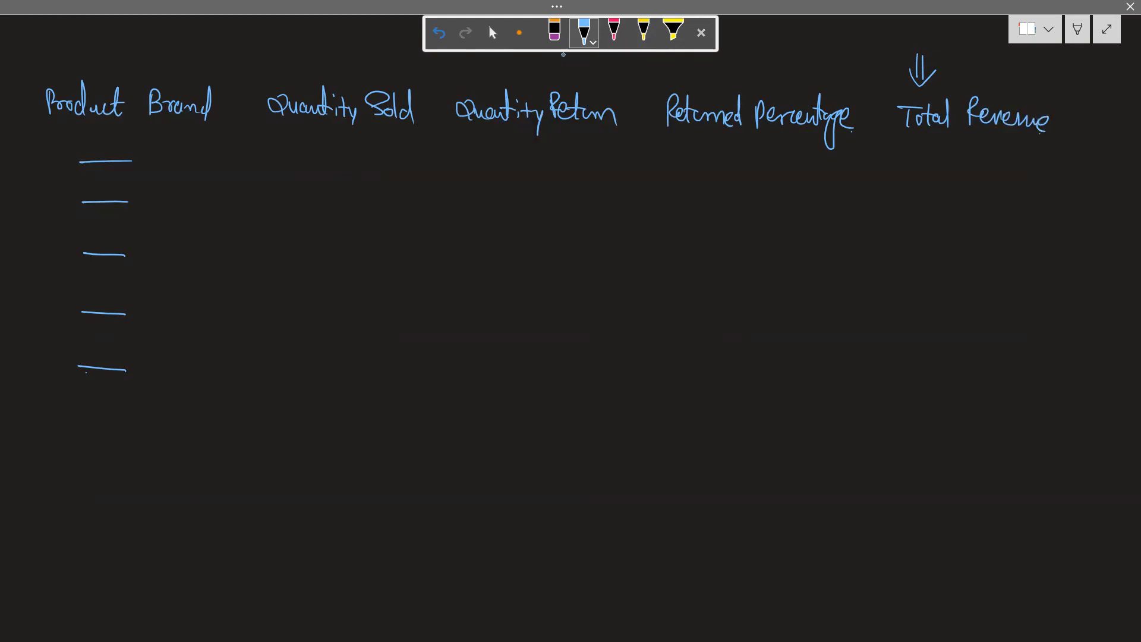
Write "Adidas" with an arrow in the first brand row and draw empty boxes under Quantity Sold and Quantity Return.
mouse_move(70, 166)
left_mouse_down()
mouse_move(75, 149)
mouse_move(85, 161)
left_mouse_up()
mouse_move(94, 136)
left_mouse_down()
mouse_move(95, 161)
mouse_move(133, 161)
left_mouse_up()
mouse_move(138, 149)
left_mouse_down()
mouse_move(130, 169)
mouse_move(236, 156)
left_mouse_up()
left_click_drag(226, 147, 226, 164)
mouse_move(285, 142)
left_mouse_down()
mouse_move(287, 174)
mouse_move(372, 139)
mouse_move(368, 176)
left_mouse_up()
left_click_drag(367, 173, 279, 174)
mouse_move(472, 144)
left_mouse_down()
mouse_move(473, 178)
mouse_move(590, 146)
left_mouse_up()
left_click_drag(590, 147, 589, 177)
left_click_drag(589, 175, 481, 175)
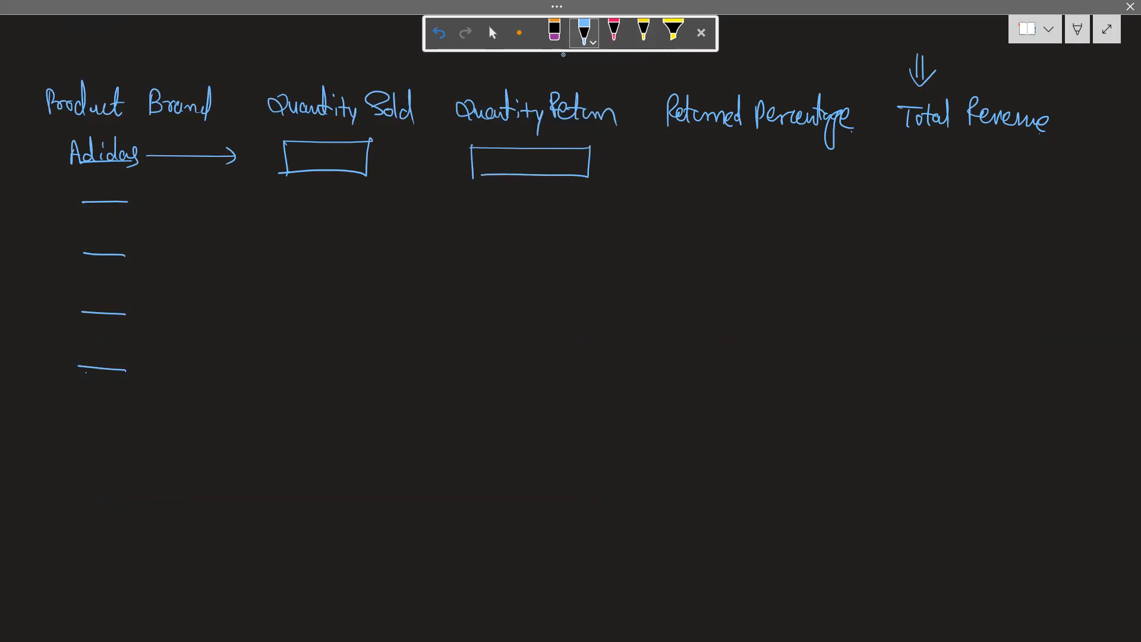
Draw empty boxes under Returned Percentage and Total Revenue, and put check marks above Quantity Sold, Quantity Return and Returned Percentage.
mouse_move(676, 146)
left_mouse_down()
mouse_move(676, 185)
mouse_move(713, 148)
mouse_move(815, 150)
left_mouse_up()
mouse_move(815, 149)
left_mouse_down()
mouse_move(805, 187)
mouse_move(673, 183)
left_mouse_up()
left_click_drag(358, 75, 429, 61)
left_click_drag(501, 76, 555, 63)
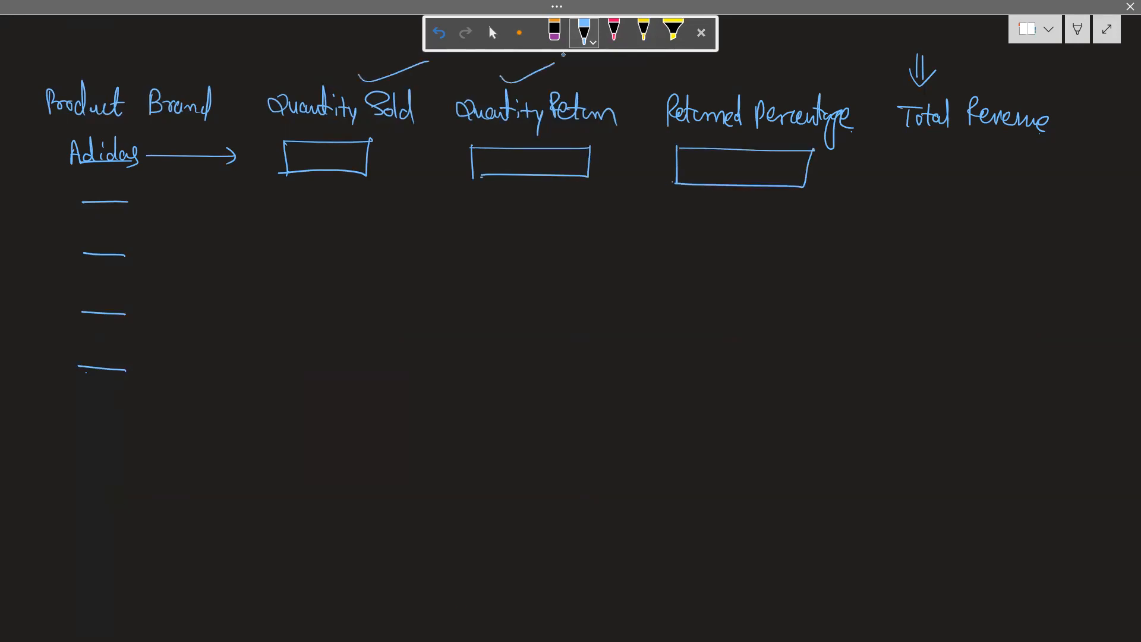
left_click_drag(712, 86, 772, 72)
mouse_move(892, 149)
left_mouse_down()
mouse_move(892, 180)
mouse_move(1023, 148)
mouse_move(1016, 189)
mouse_move(890, 188)
left_mouse_up()
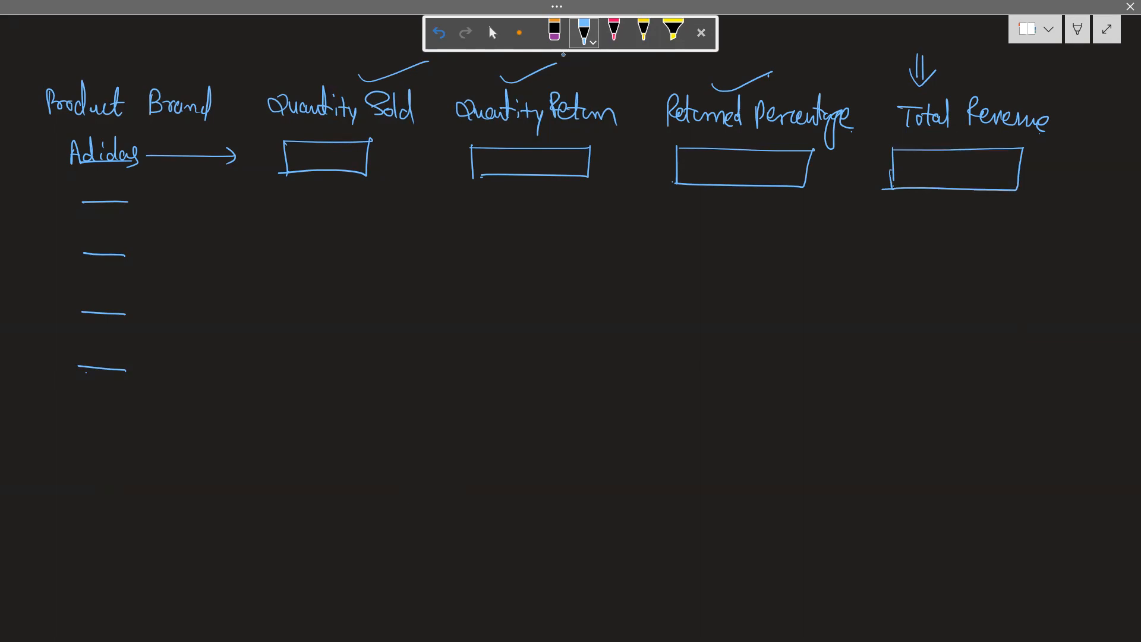
Label the Total Revenue arrow "New" in blue and box the Quantity Sold, Quantity Return, Returned Percentage and Total Revenue headings in red.
mouse_move(894, 28)
left_mouse_down()
mouse_move(904, 43)
mouse_move(938, 33)
mouse_move(942, 57)
left_mouse_up()
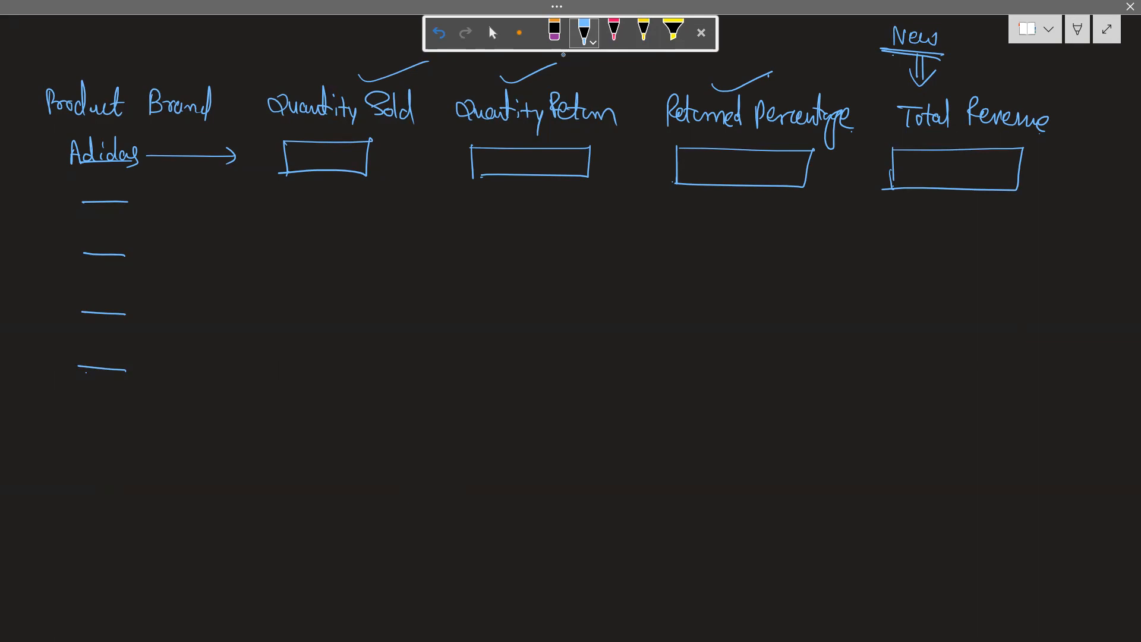
left_click(614, 31)
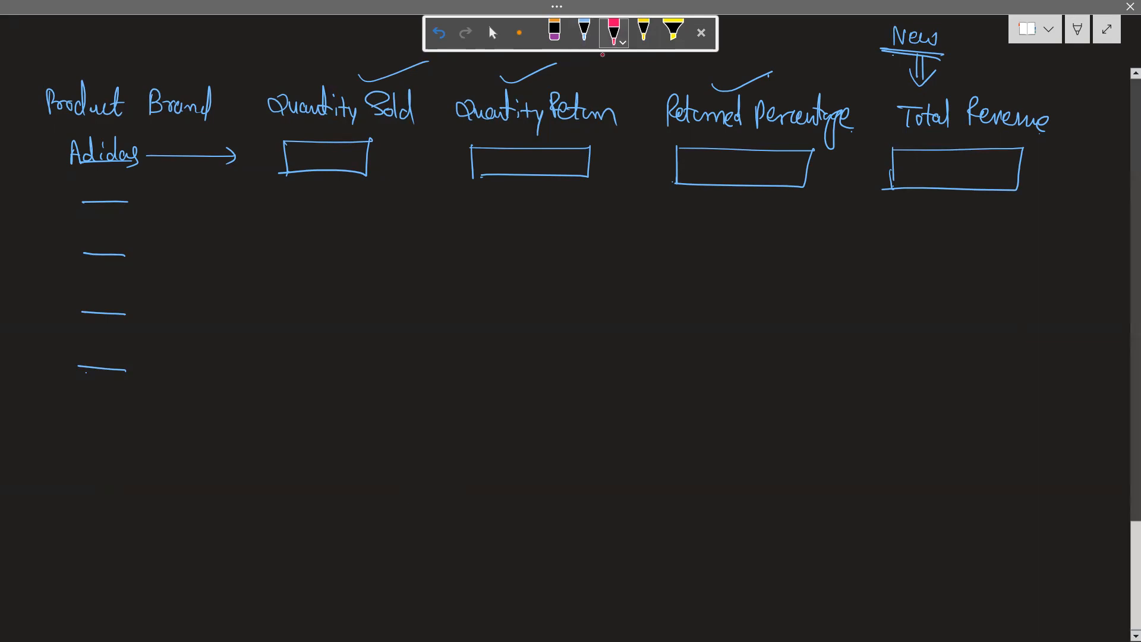
mouse_move(256, 90)
left_mouse_down()
mouse_move(420, 112)
mouse_move(250, 131)
mouse_move(260, 92)
left_mouse_up()
mouse_move(450, 126)
left_mouse_down()
mouse_move(542, 89)
mouse_move(621, 132)
mouse_move(454, 131)
left_mouse_up()
mouse_move(657, 130)
left_mouse_down()
mouse_move(692, 90)
mouse_move(845, 104)
mouse_move(651, 129)
left_mouse_up()
mouse_move(889, 94)
left_mouse_down()
mouse_move(892, 132)
mouse_move(1052, 94)
mouse_move(1018, 137)
mouse_move(890, 133)
left_mouse_up()
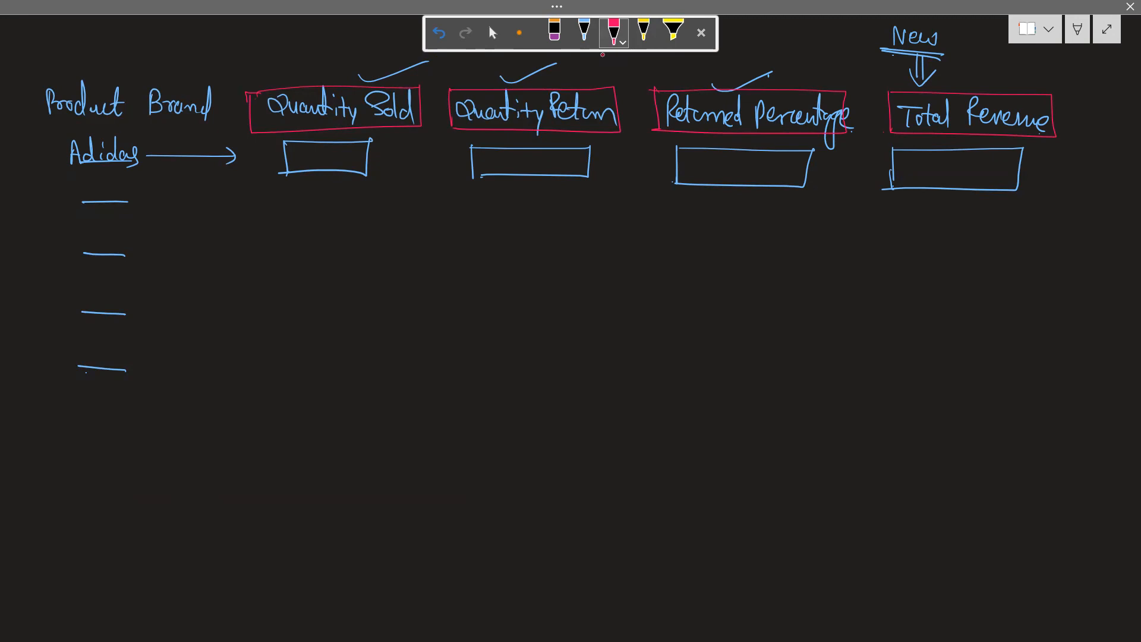
Write "Measures" in red below the table sketch, with a double underline and a double arrow after it.
mouse_move(432, 497)
left_mouse_down()
mouse_move(438, 476)
mouse_move(470, 492)
mouse_move(527, 480)
mouse_move(542, 491)
mouse_move(420, 510)
mouse_move(558, 521)
mouse_move(619, 494)
mouse_move(553, 497)
left_mouse_up()
mouse_move(611, 474)
left_mouse_down()
mouse_move(631, 486)
mouse_move(611, 510)
left_mouse_up()
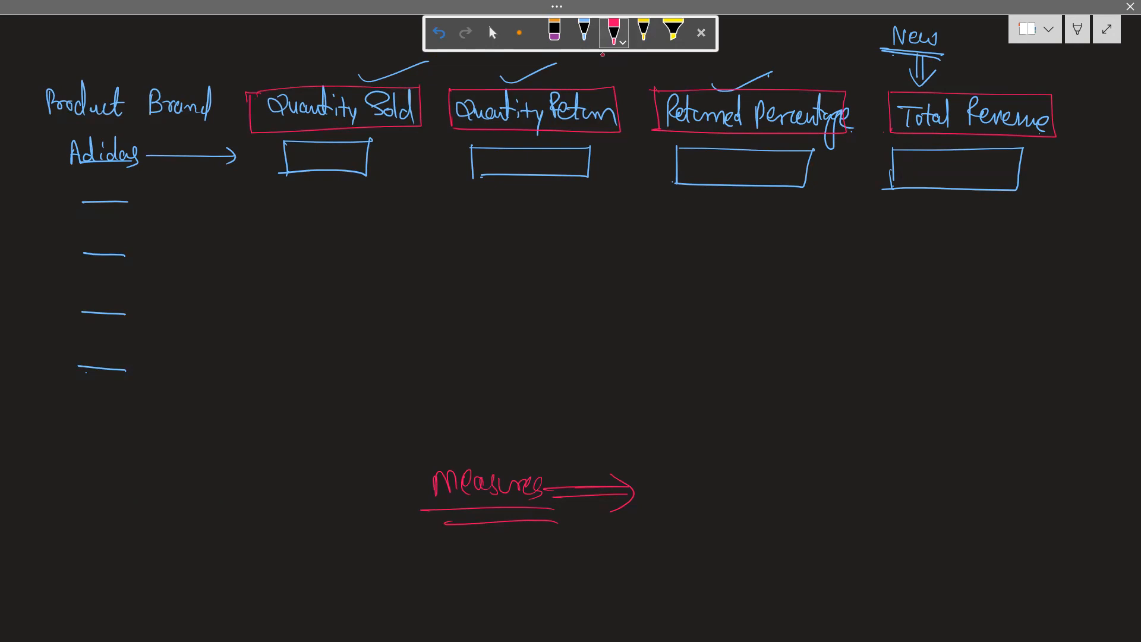
Switch to Power BI Desktop and collapse the Products_lookup and Transactions_1997 tables.
key("alt+Tab")
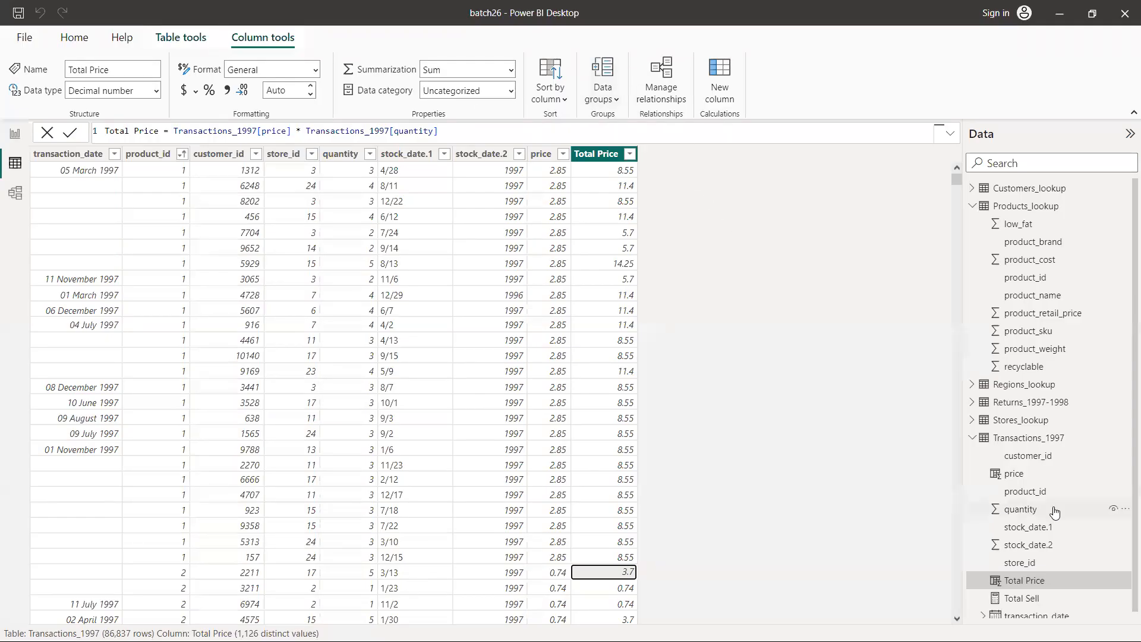
scroll(1053, 507, "down", 1)
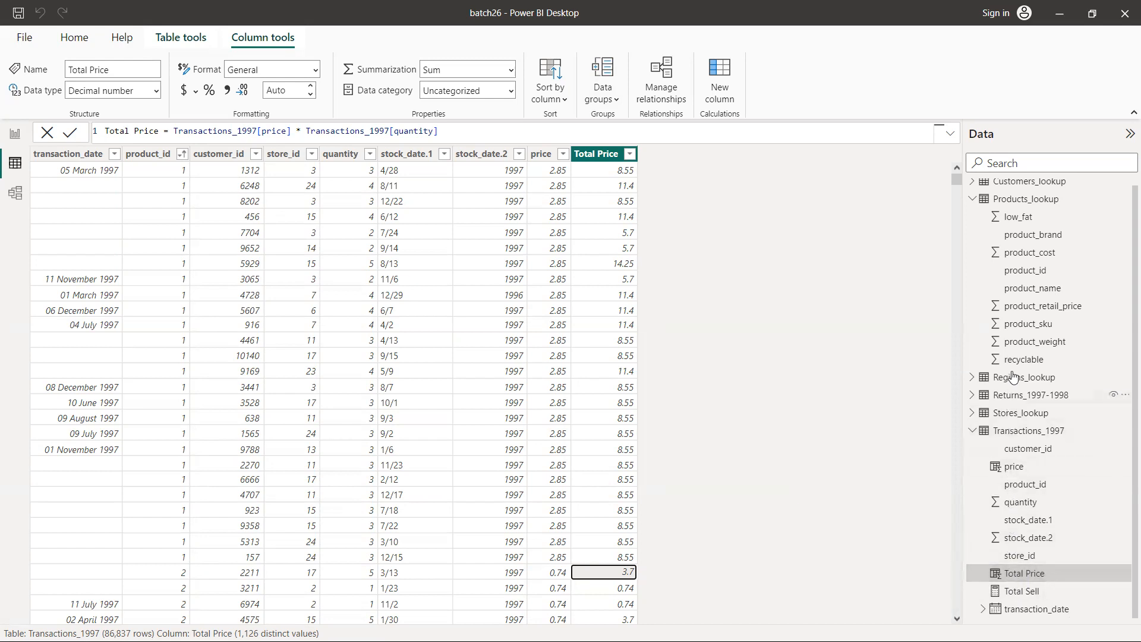
scroll(994, 238, "up", 1)
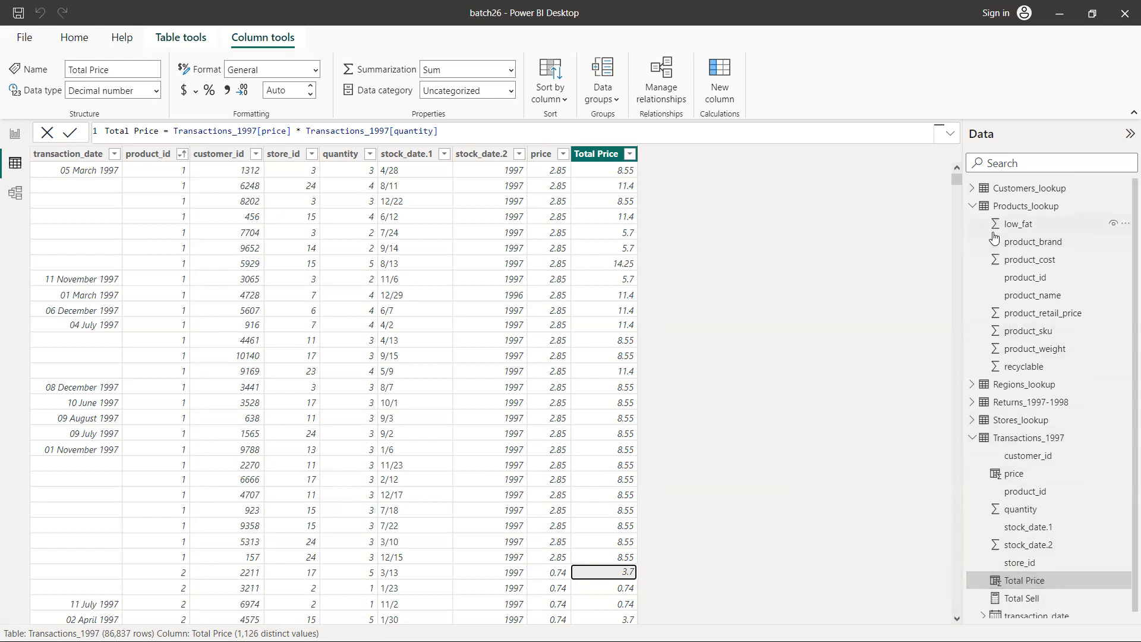
left_click(974, 207)
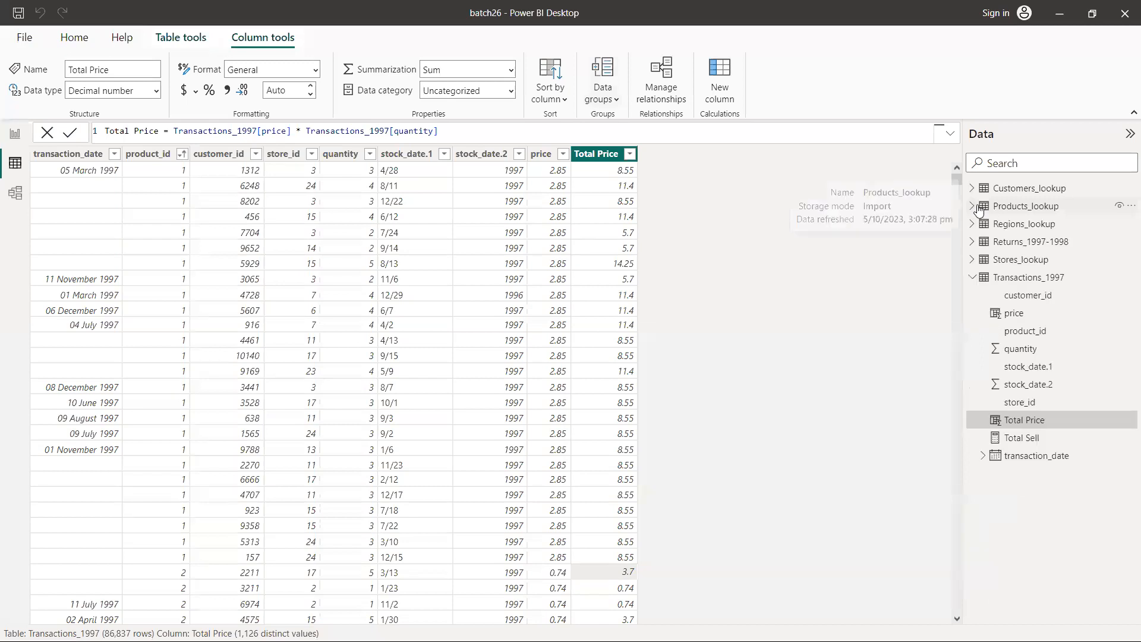
left_click(971, 277)
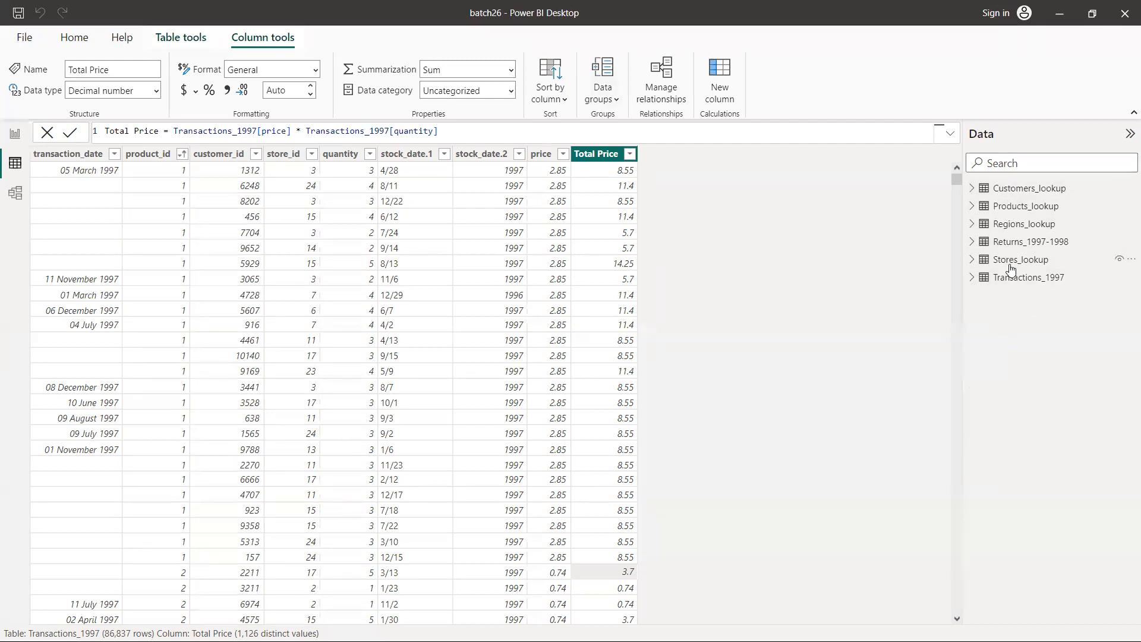
Create a new calculated table with the DAX expression Table = {1,2,3,4}.
mouse_move(1009, 282)
left_click(74, 43)
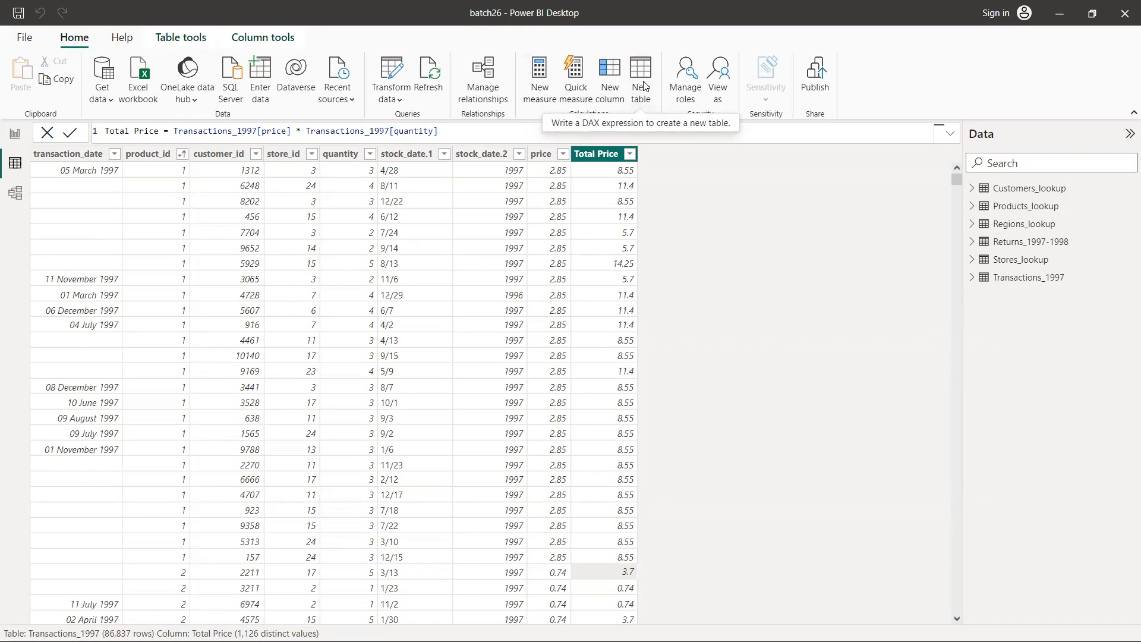
left_click(973, 278)
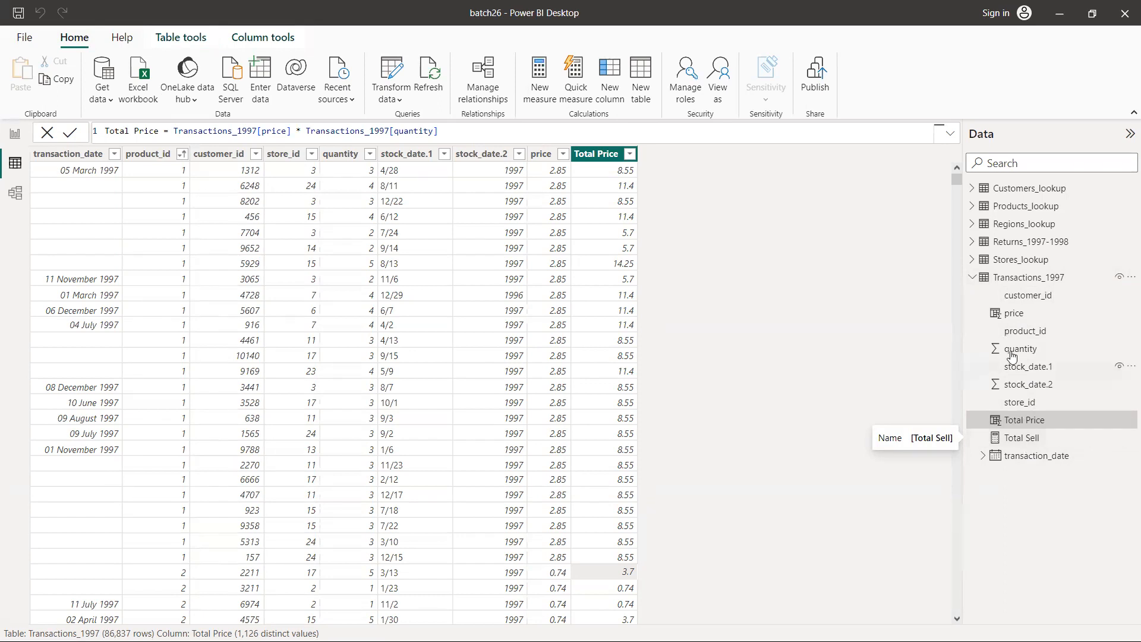
left_click(973, 277)
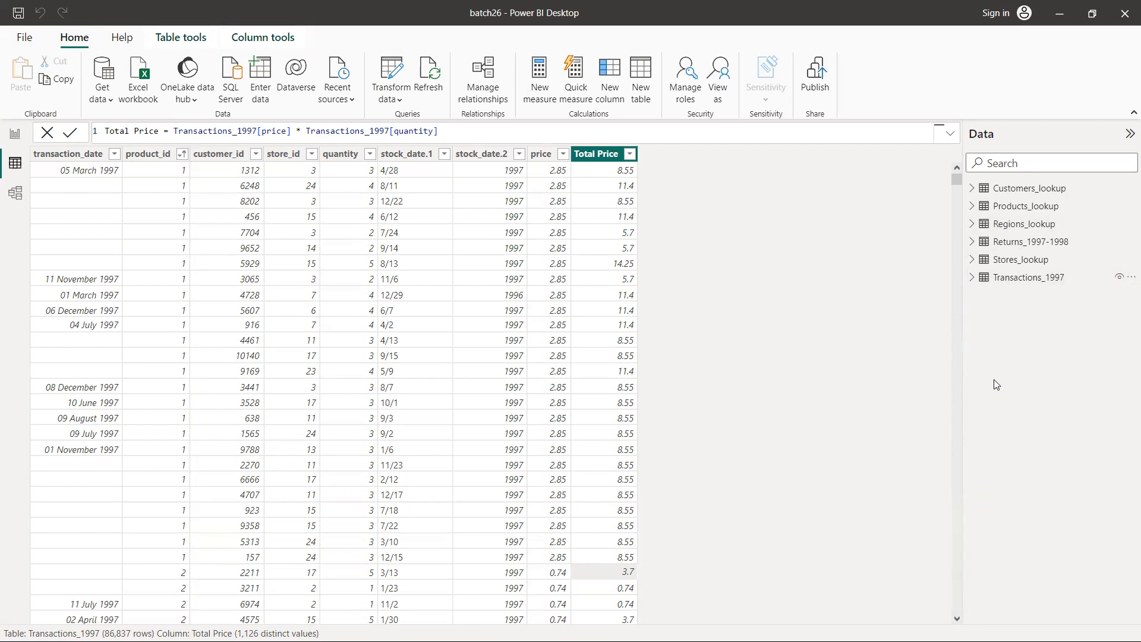
left_click(639, 70)
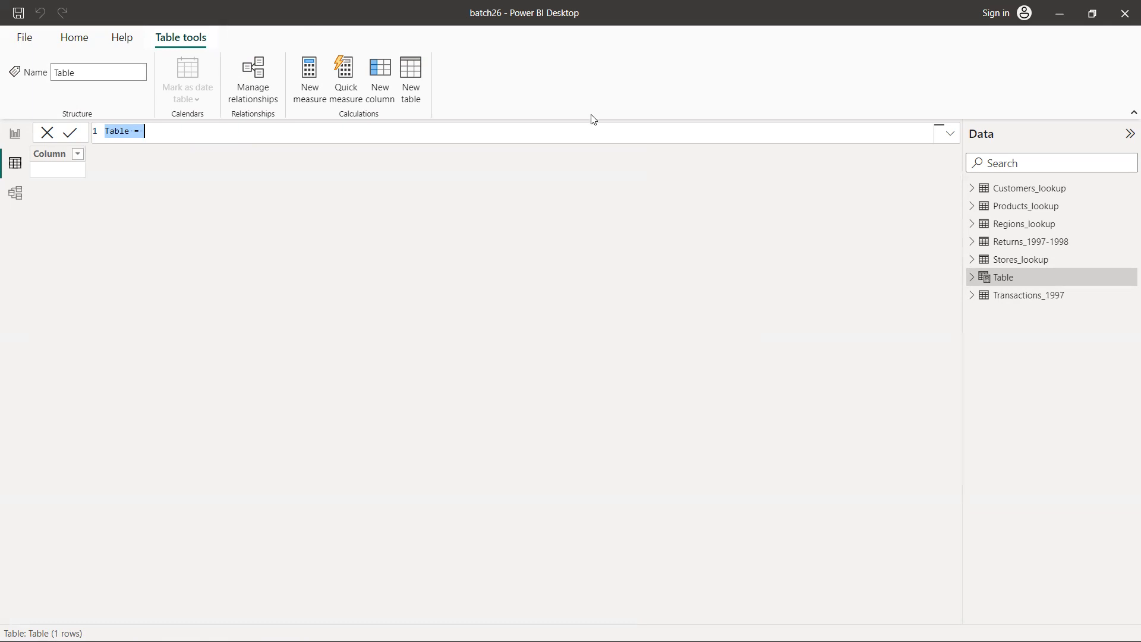
left_click(316, 138)
type("{1,2,3,4")
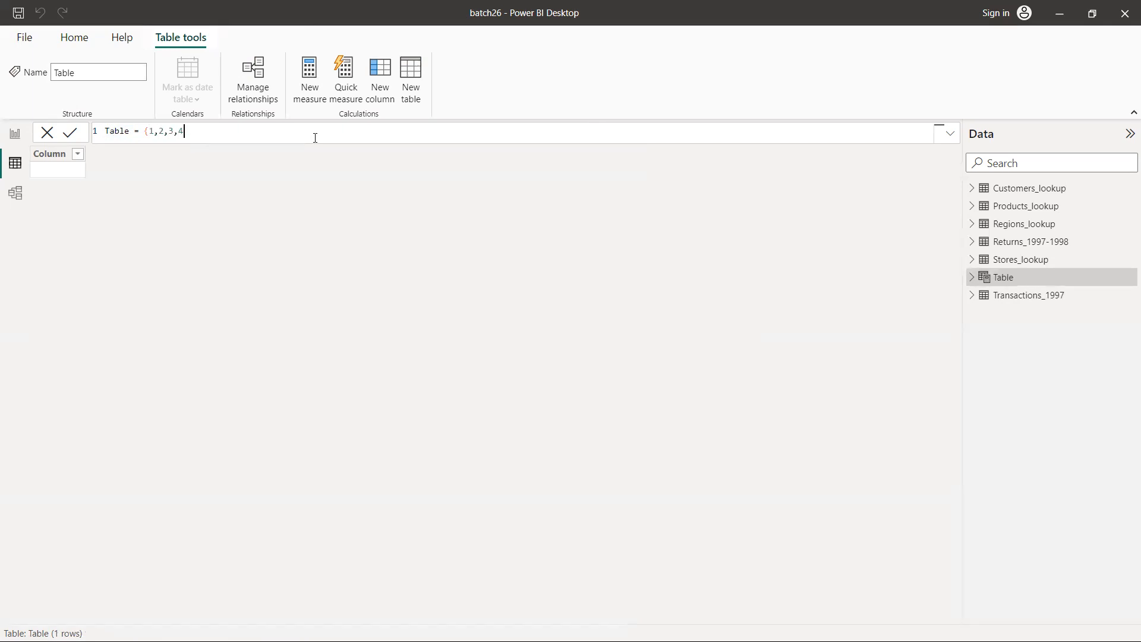
type("}")
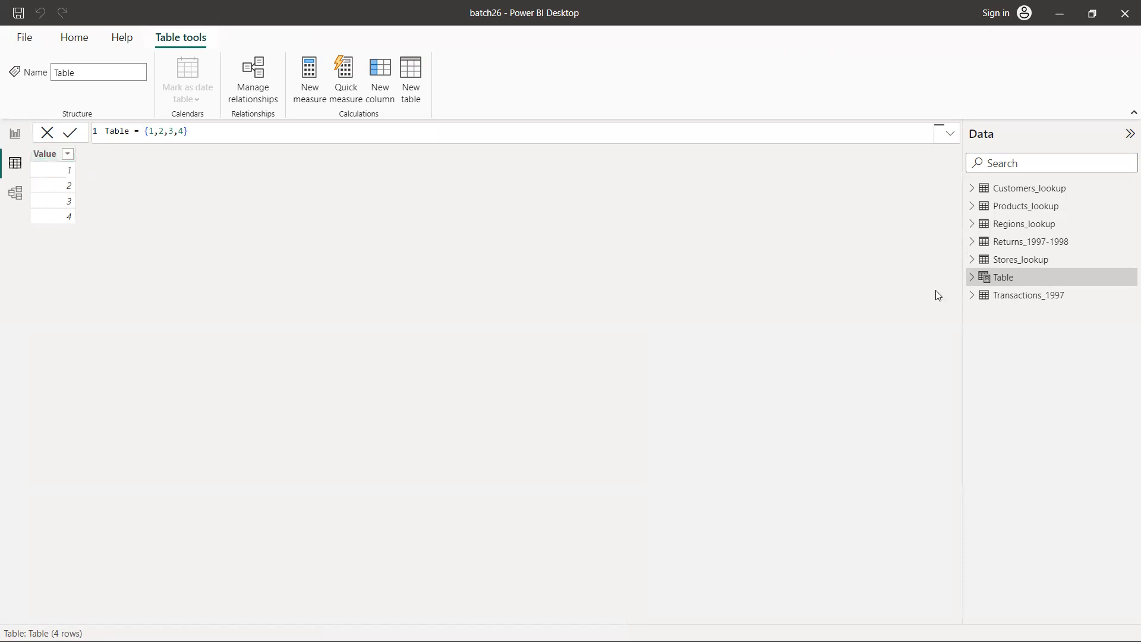
Rename the new calculated table as MyMeasures.
right_click(1010, 284)
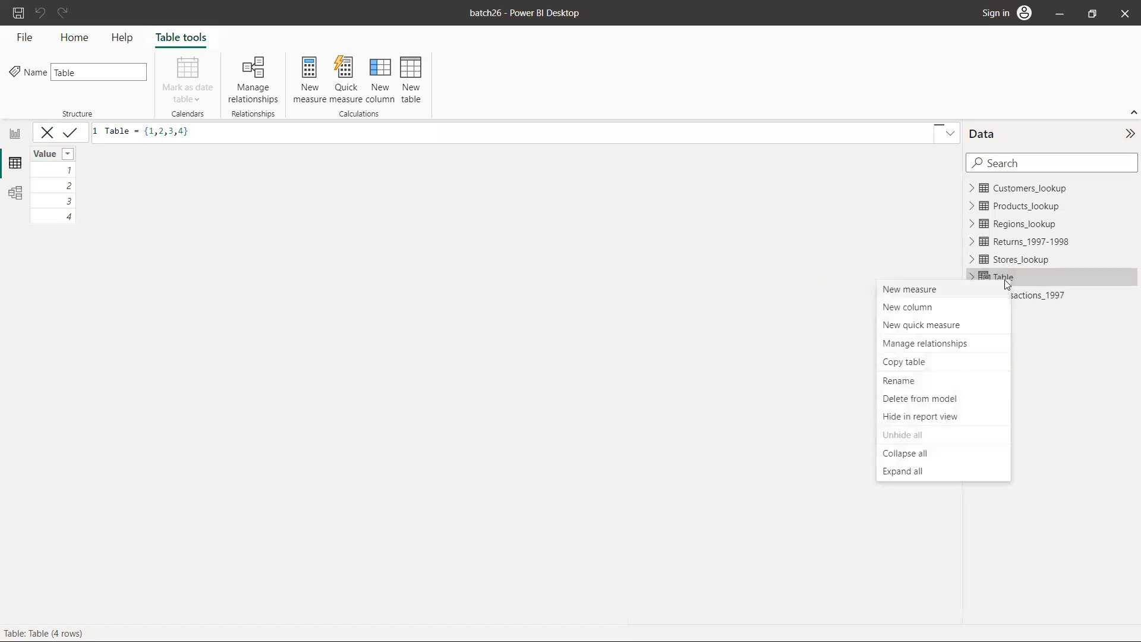
left_click(933, 381)
type("M")
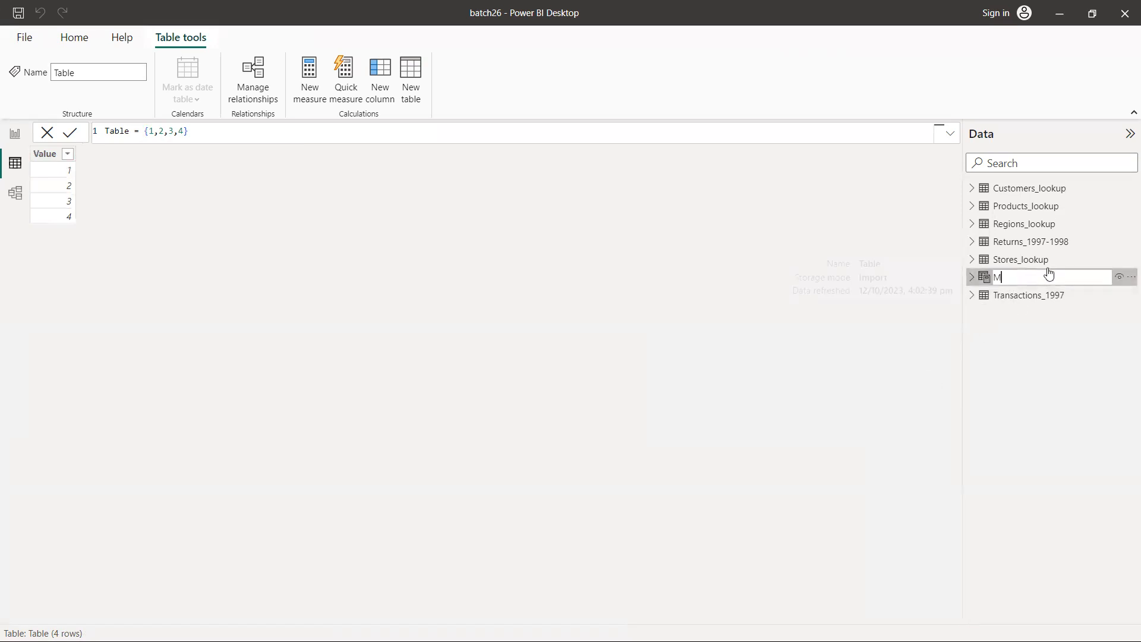
type("yMea")
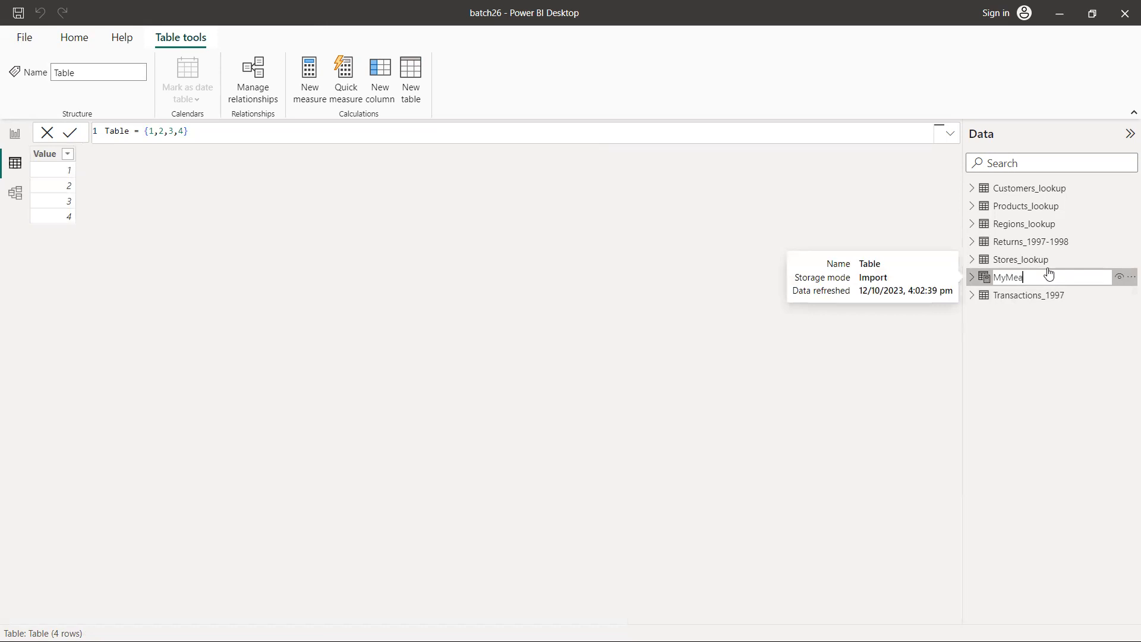
type("sures")
key("Return")
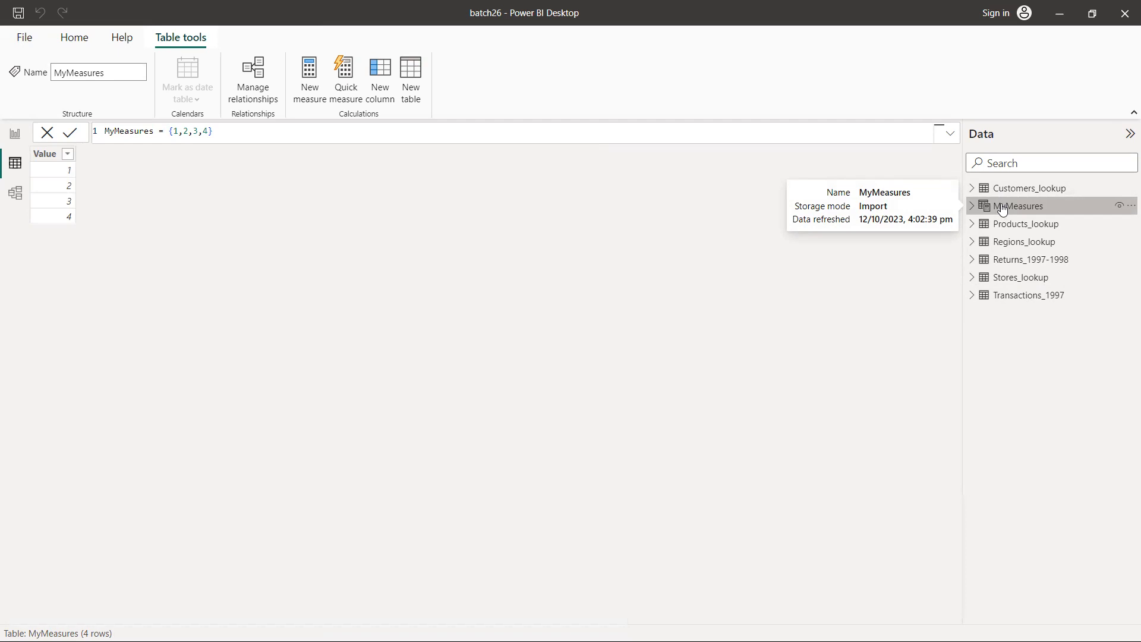
Create a measure in the MyMeasures table with the formula Quantity Sold = SUM(Transactions_1997[quantity]).
right_click(1002, 208)
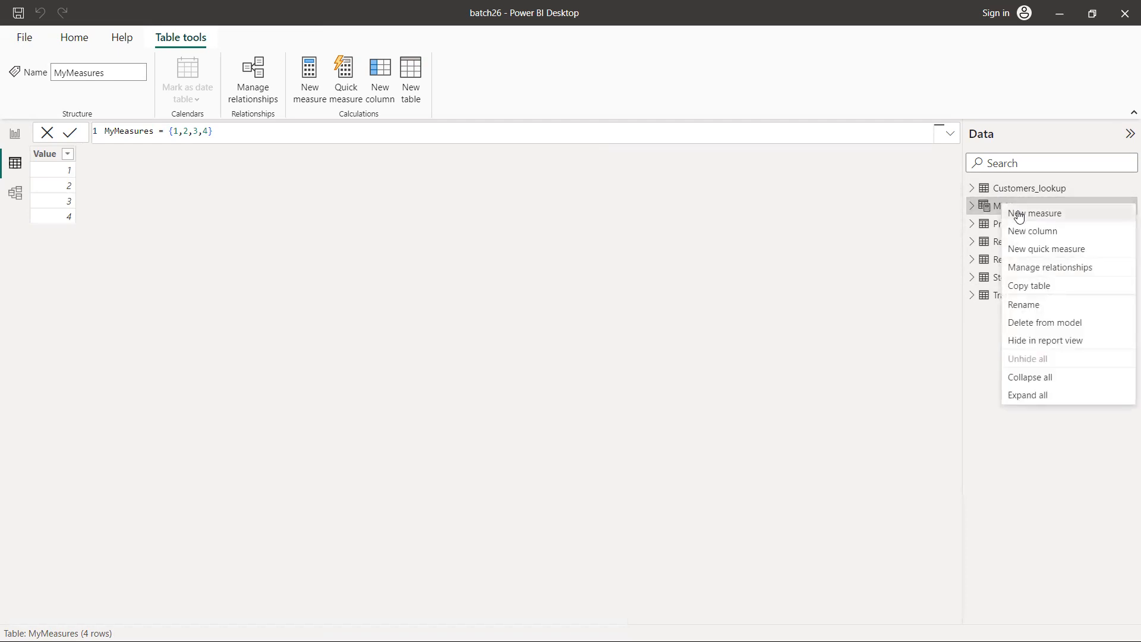
left_click(1018, 212)
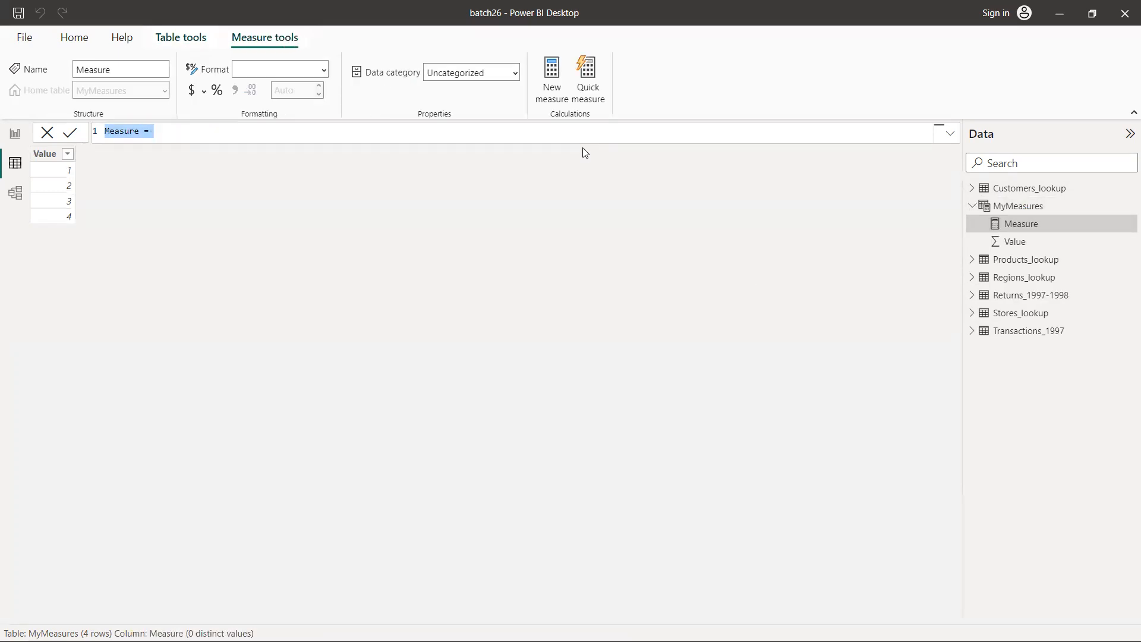
type("Quant")
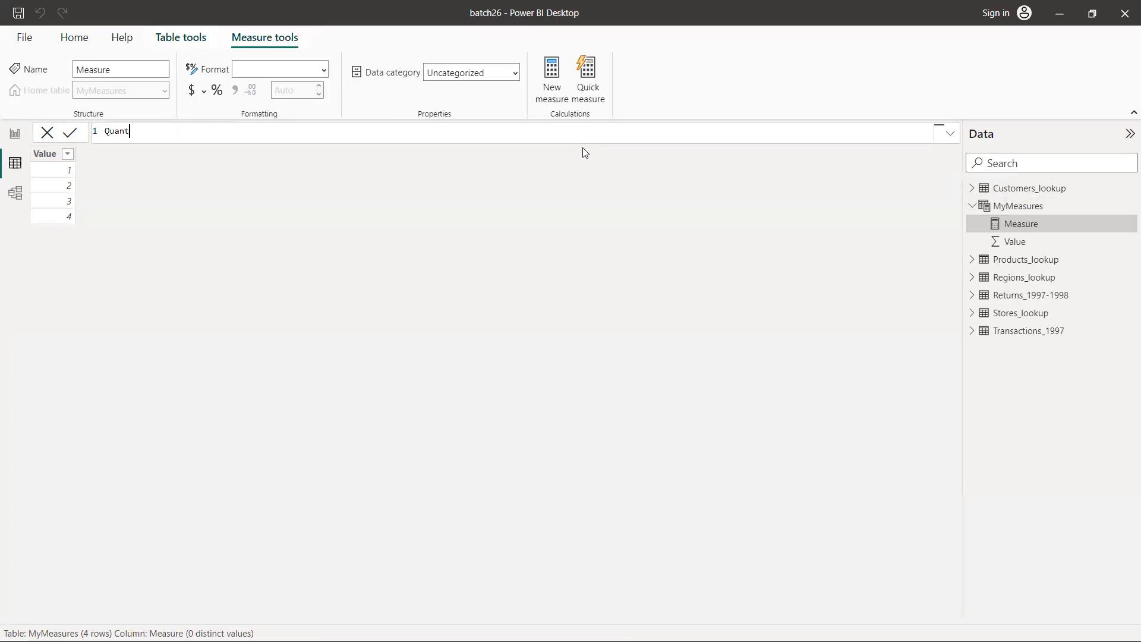
type("ity Sold")
type("SUM")
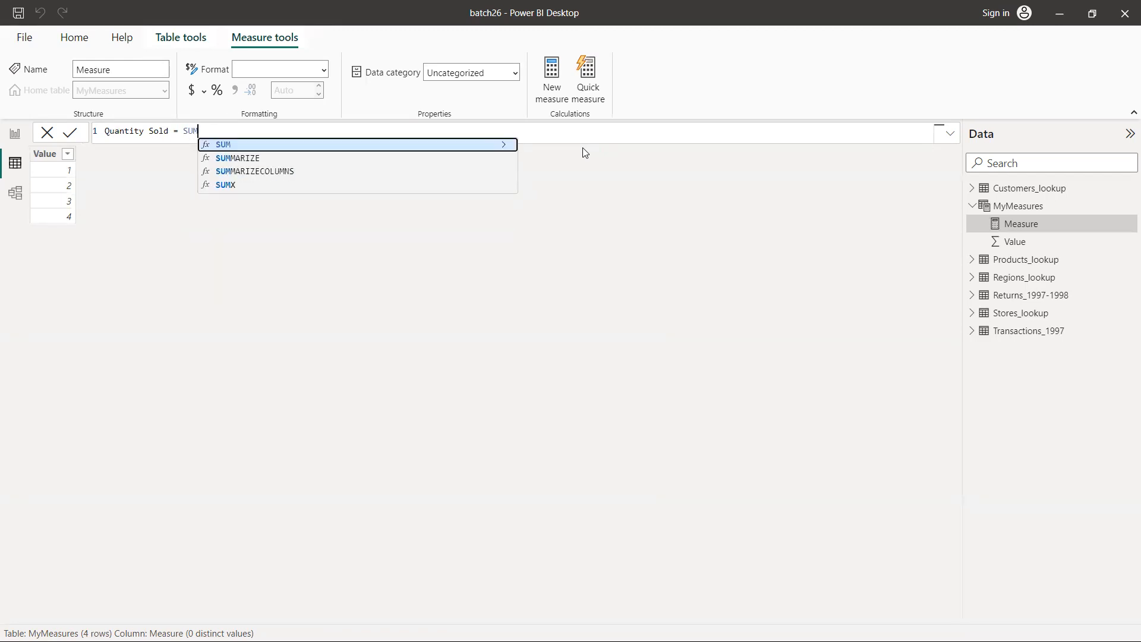
type("(")
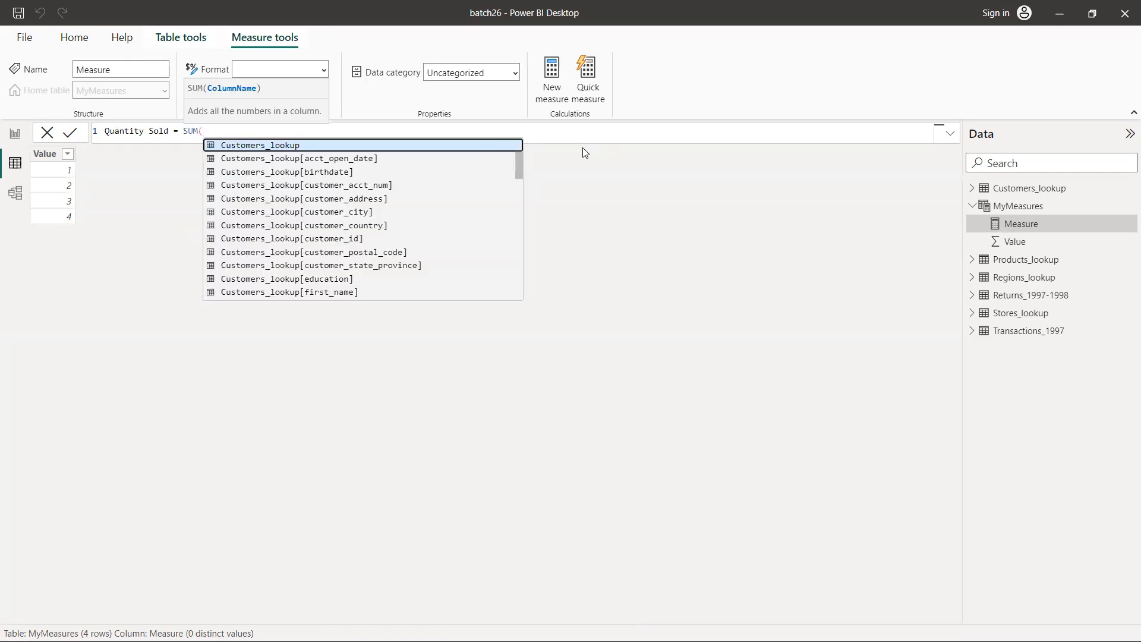
type("tra")
key("Down")
key("Down")
key("Down")
key("Down")
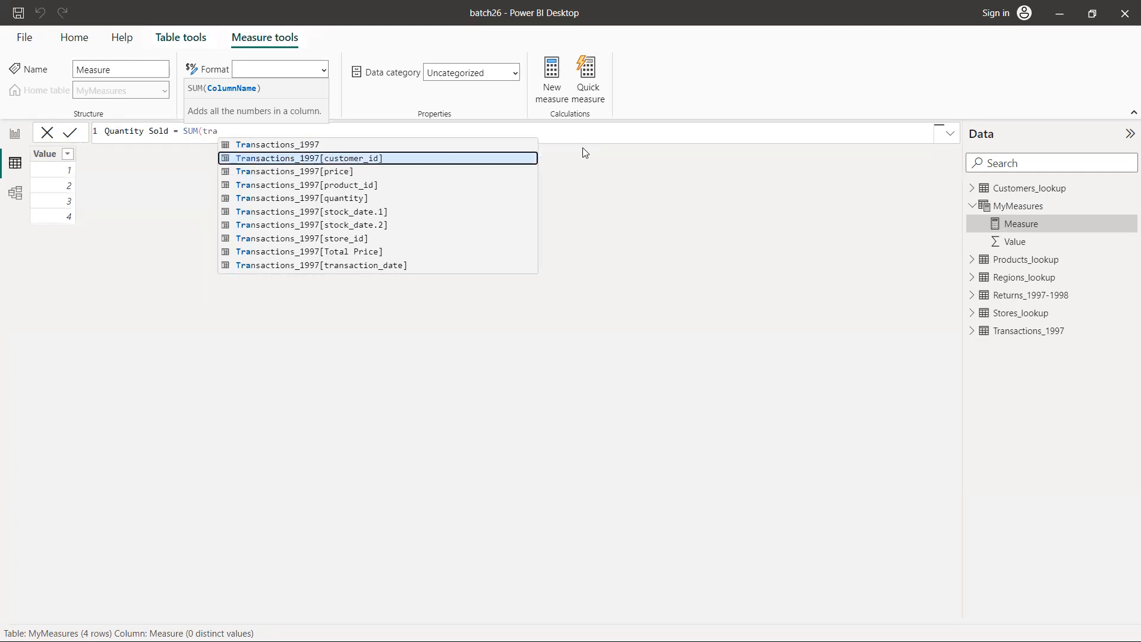
key("Tab")
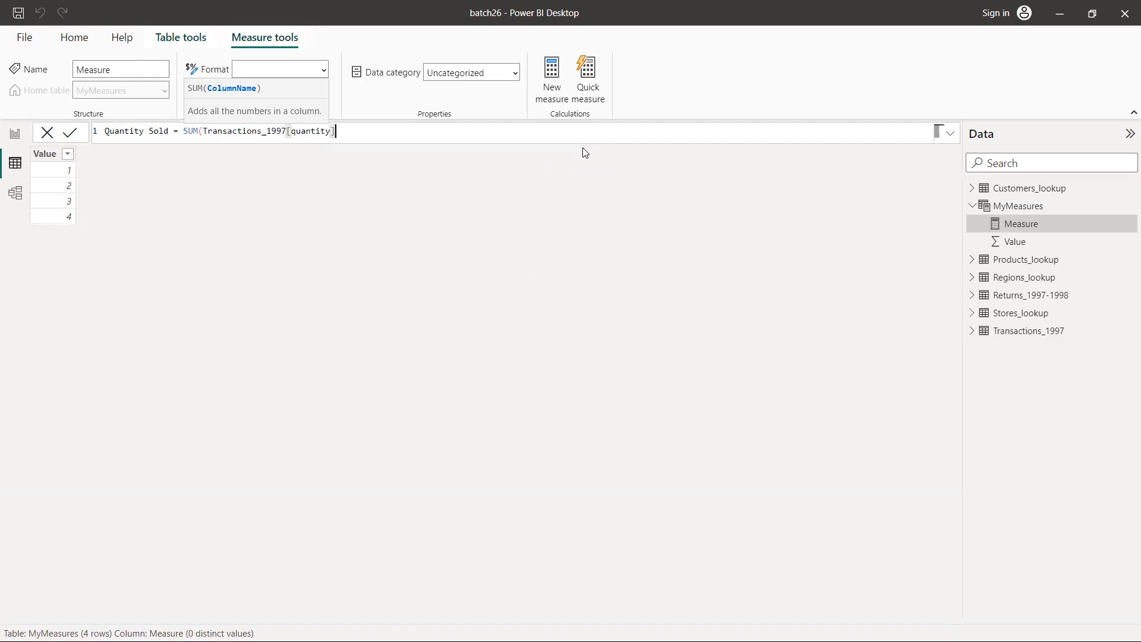
type(")")
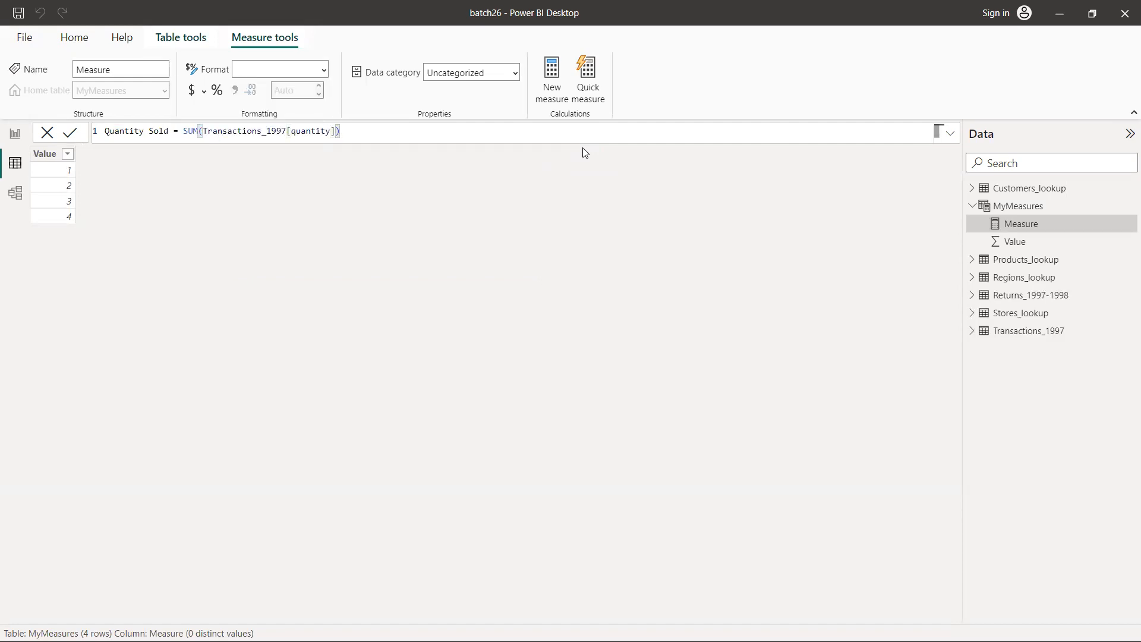
key("Return")
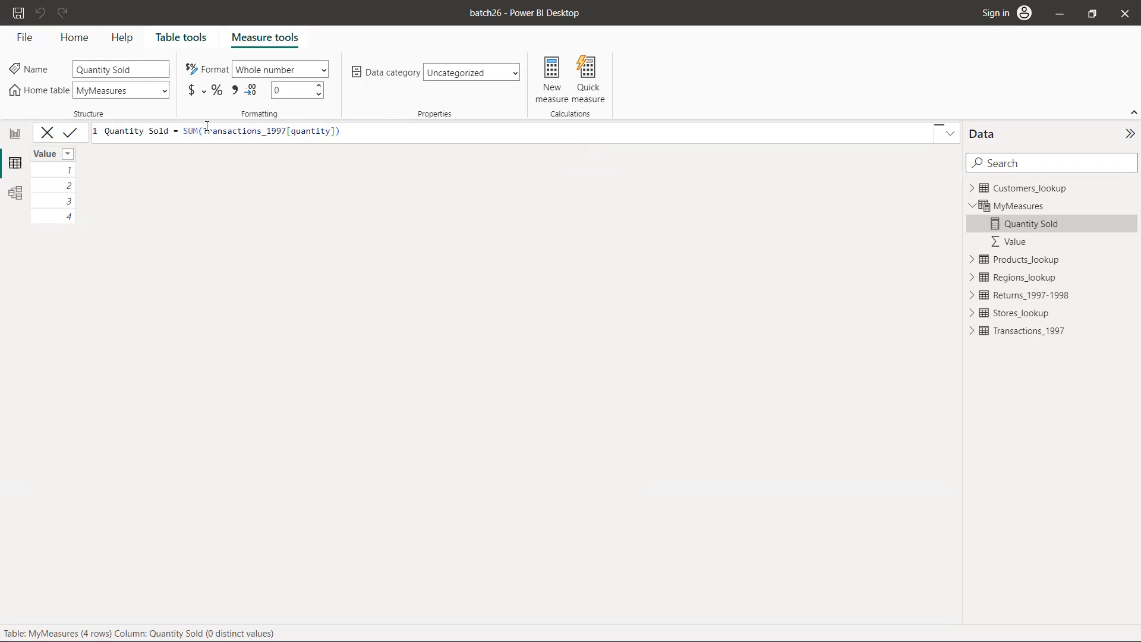
left_click_drag(184, 131, 341, 130)
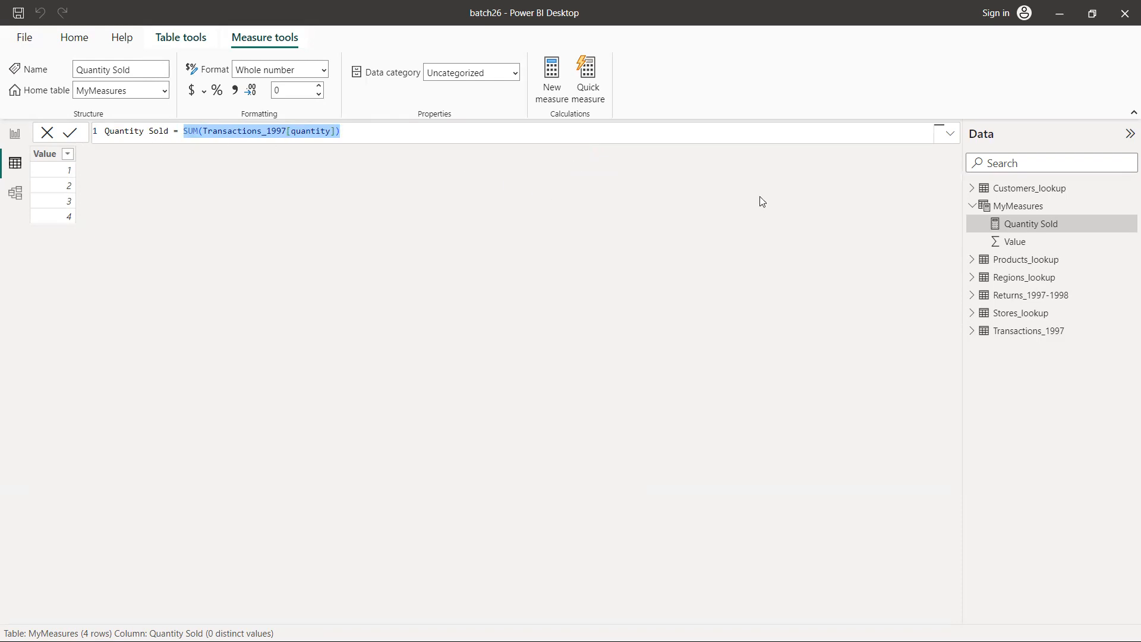
Create a measure in the MyMeasures table with the formula Quantity Returned = SUM('Returns_1997-1998'[quantity]).
right_click(1018, 206)
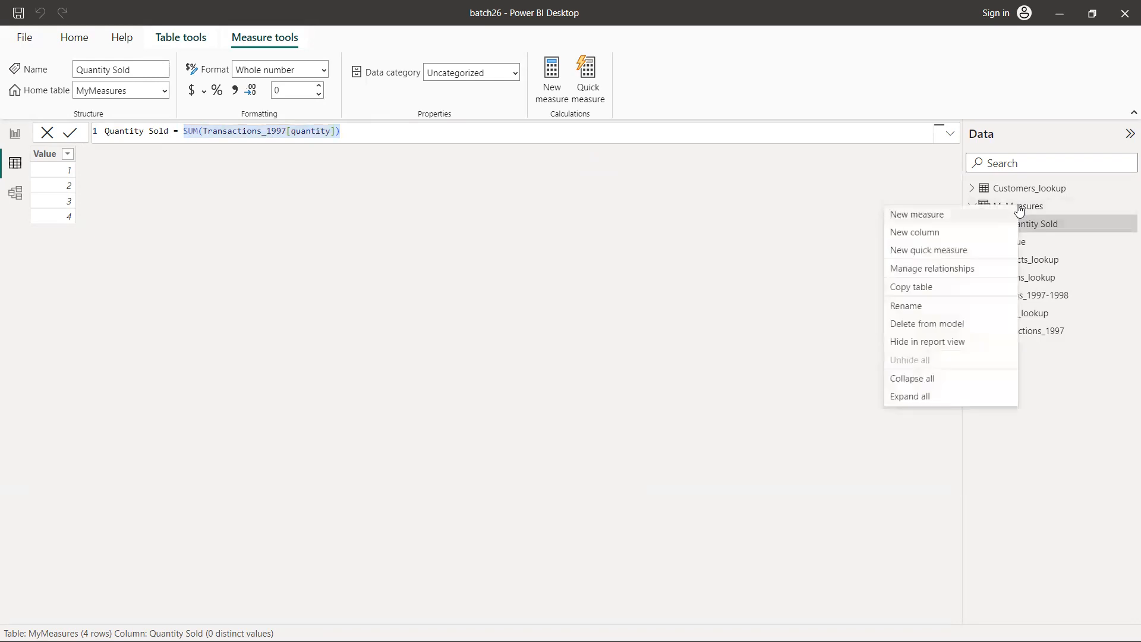
left_click(959, 215)
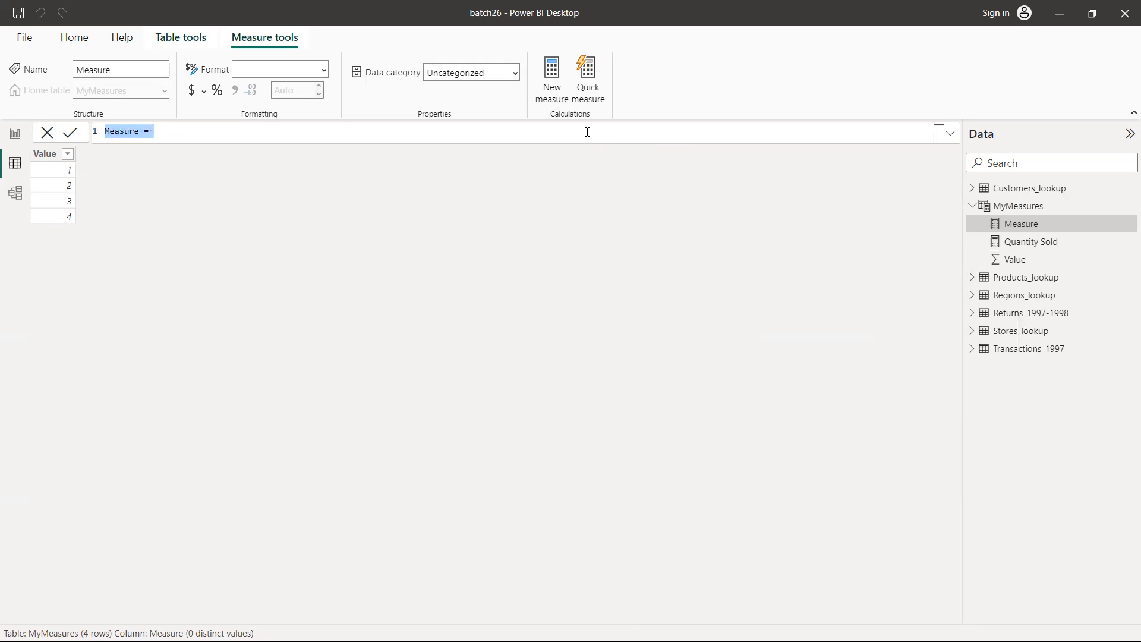
type("Q")
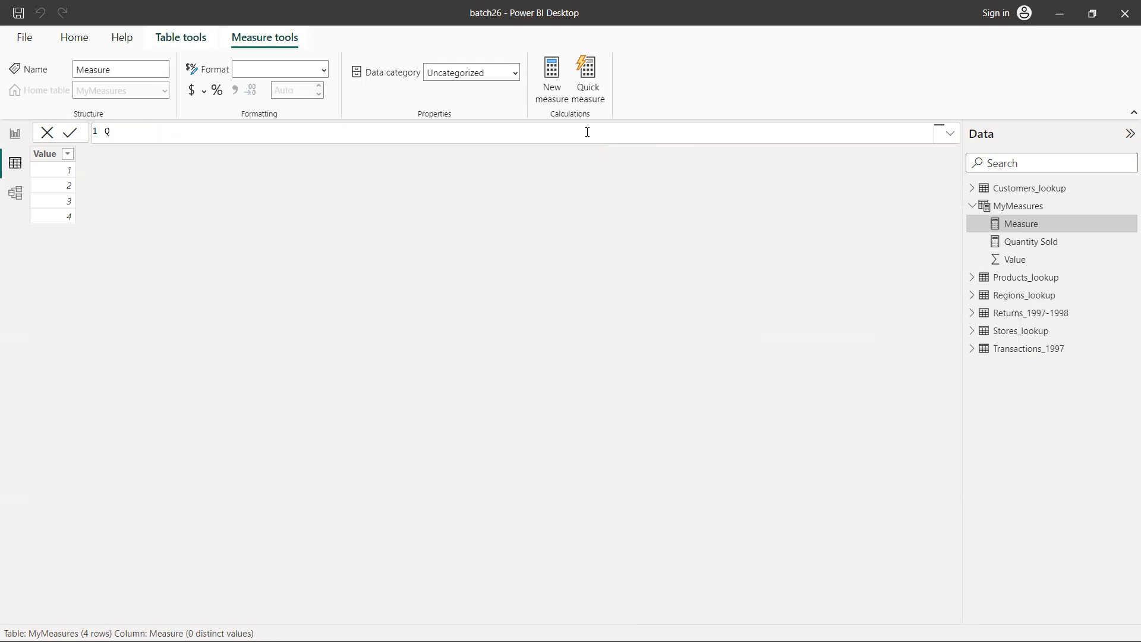
type("uantity Returned = SU")
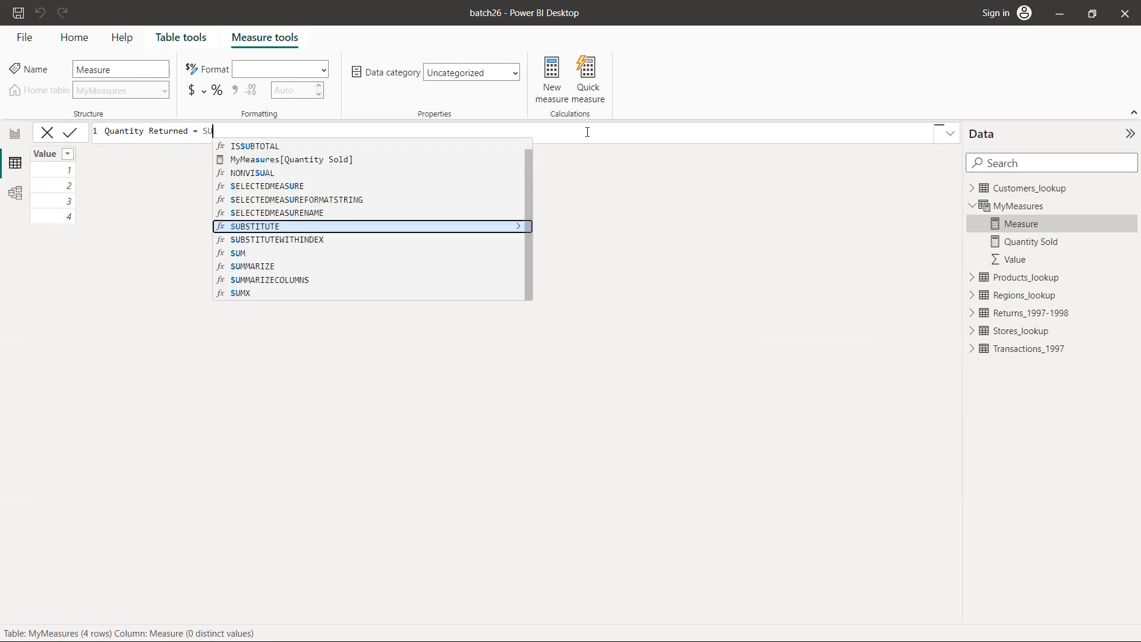
type("M(")
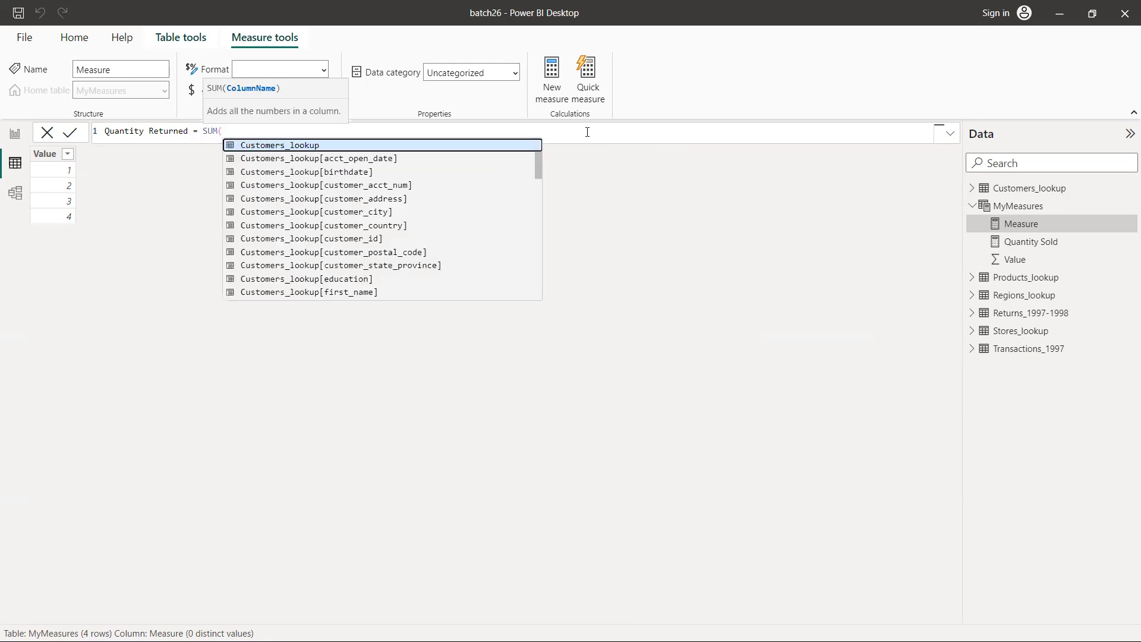
type("re")
key("Down")
key("Down")
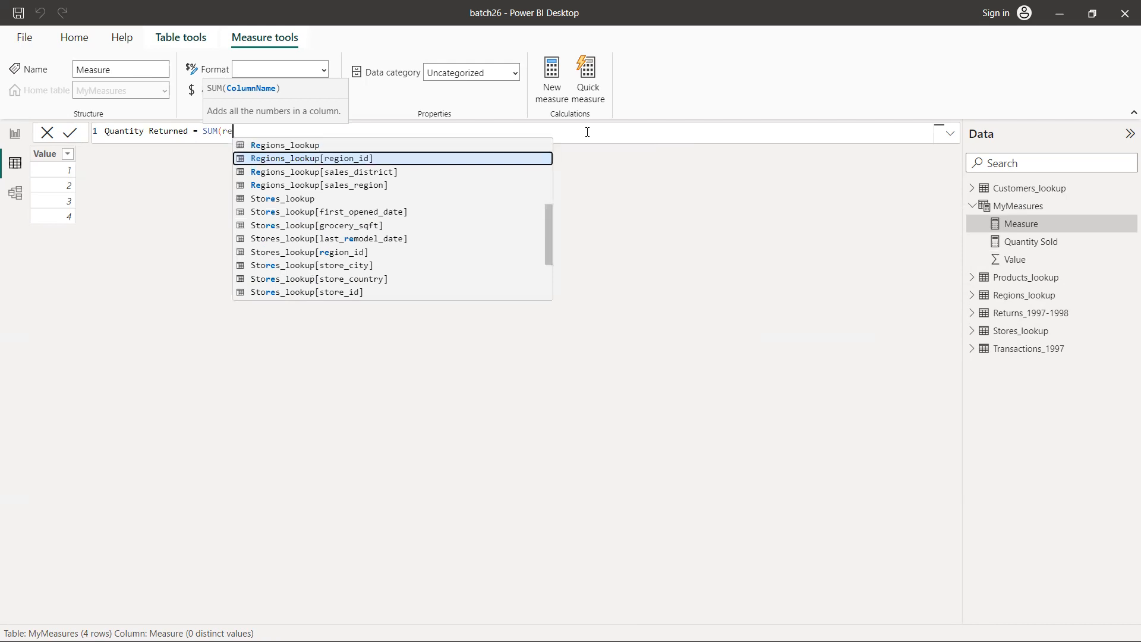
key("Down")
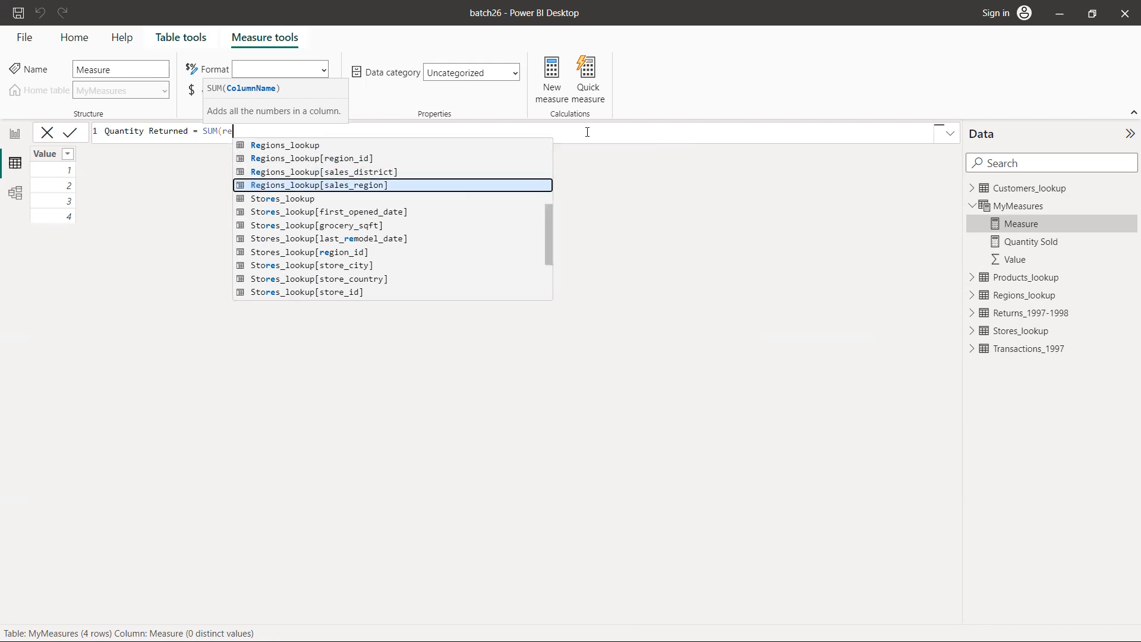
type("t")
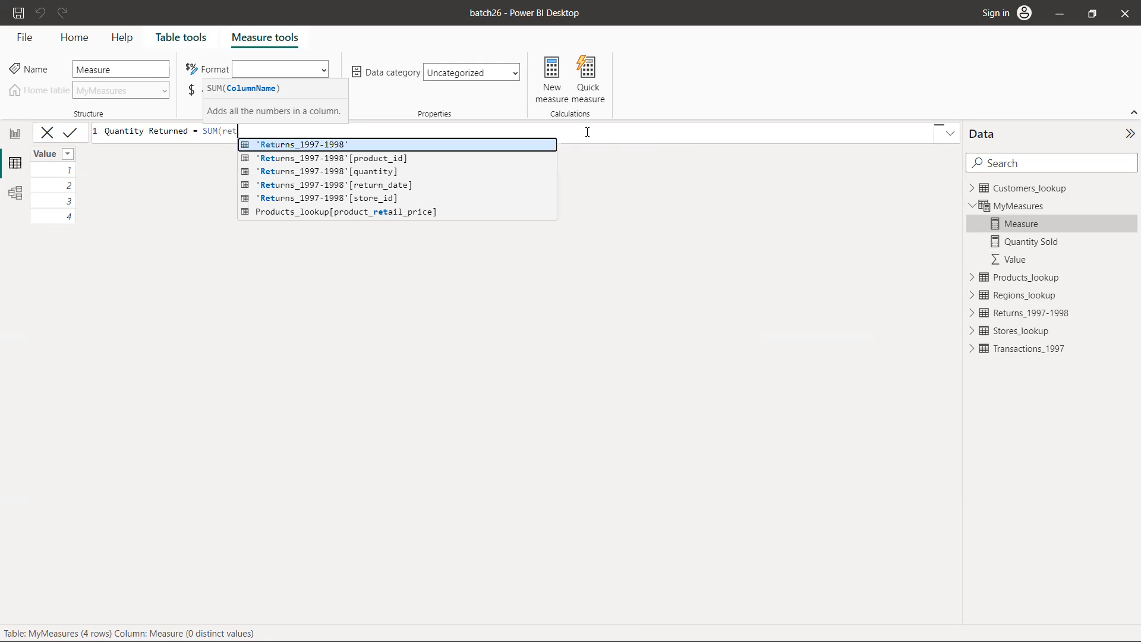
key("Down")
key("Down")
key("Tab")
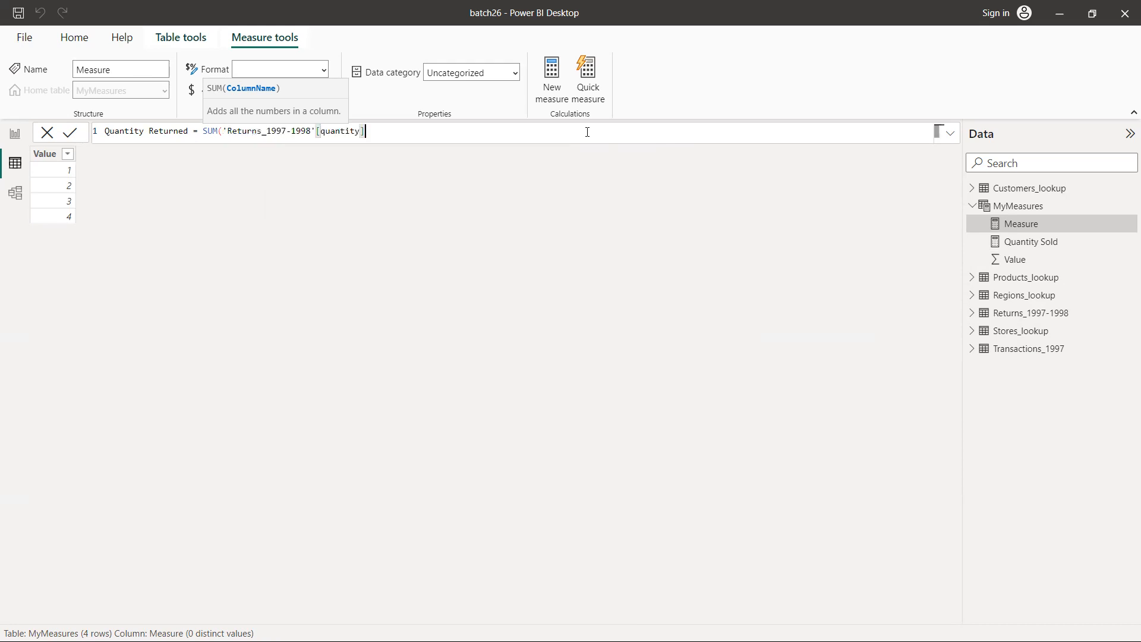
type(")")
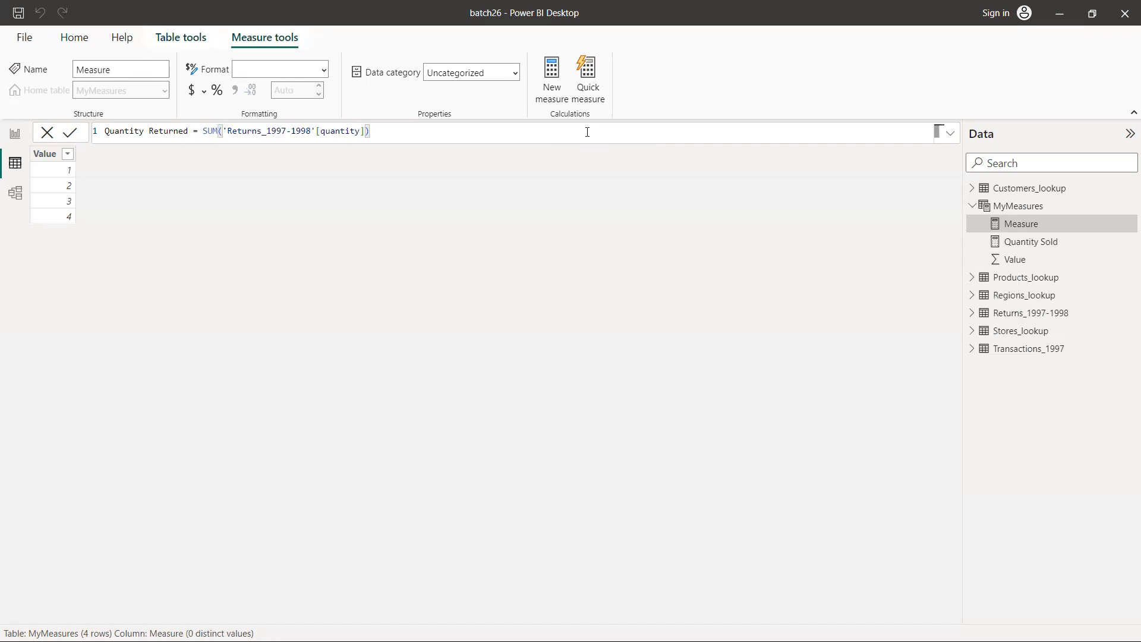
key("Return")
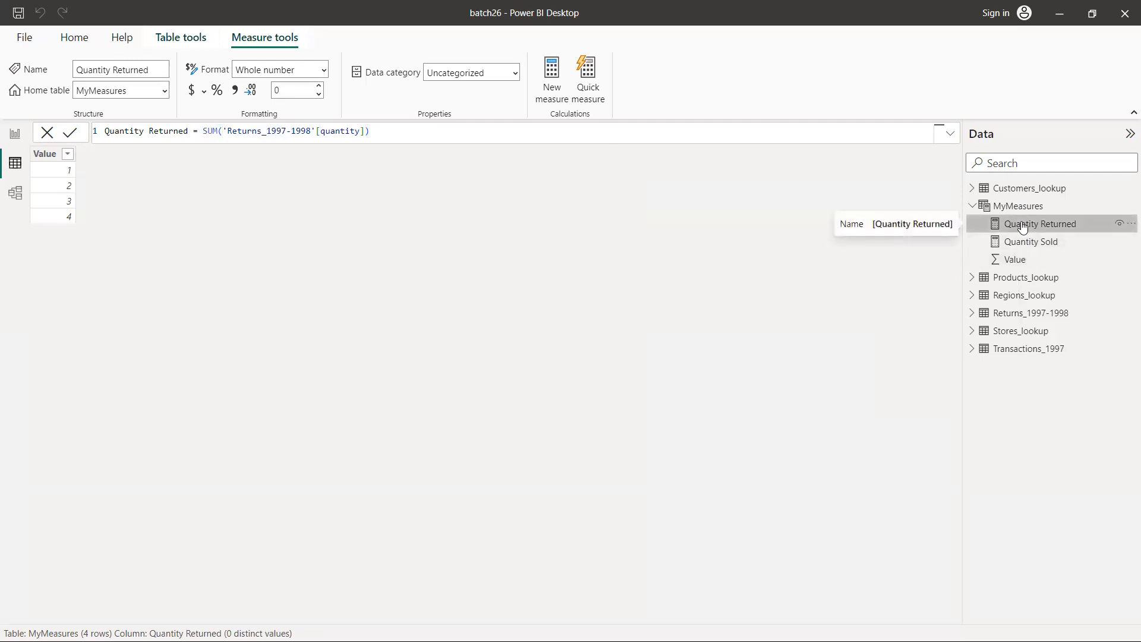
Start another measure in the MyMeasures table and name it Returned Percentage.
key("alt+Tab")
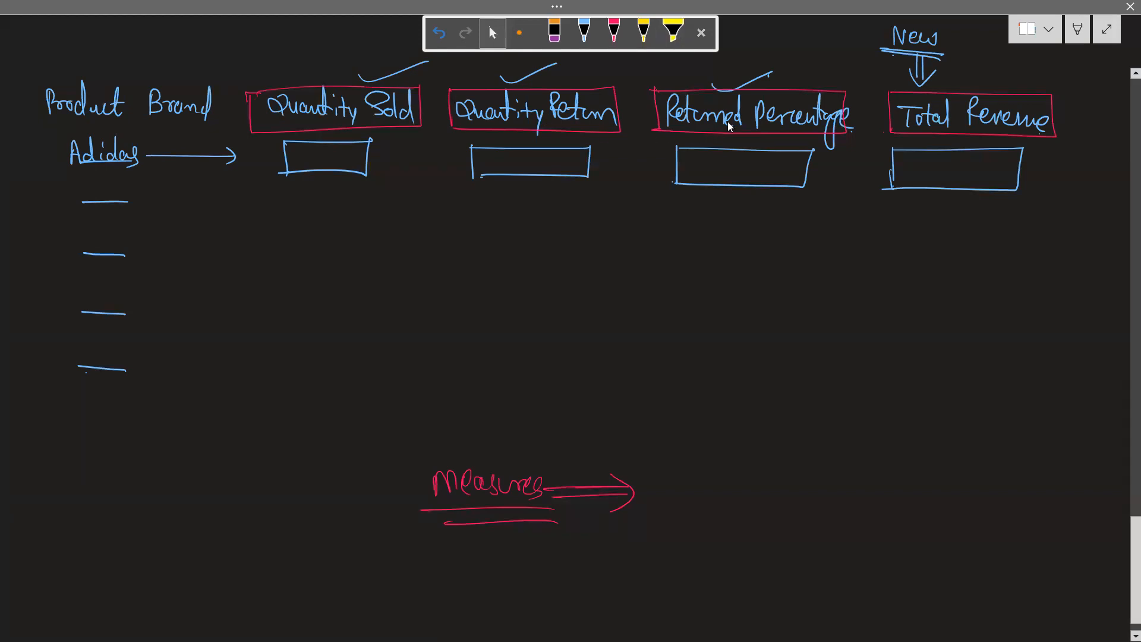
key("alt+Tab")
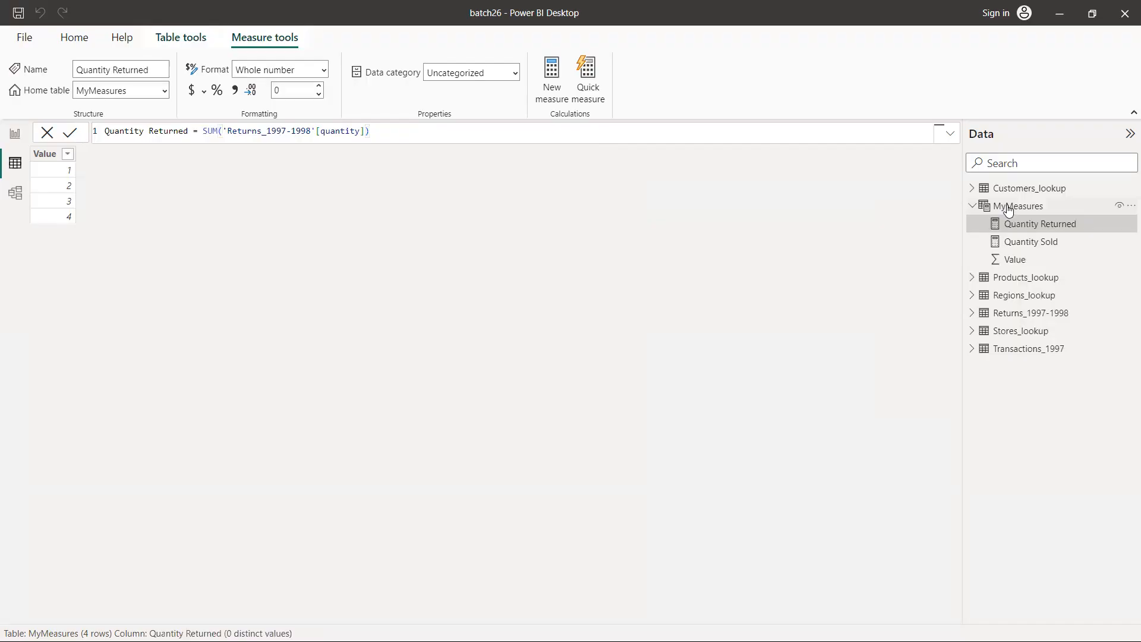
right_click(1008, 206)
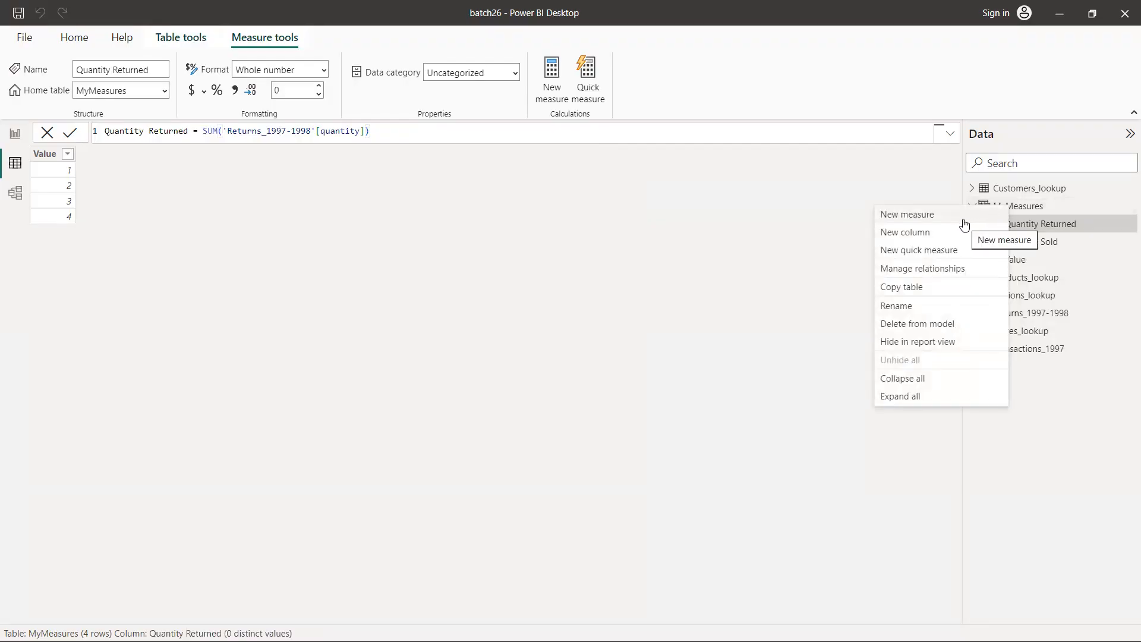
key("Escape")
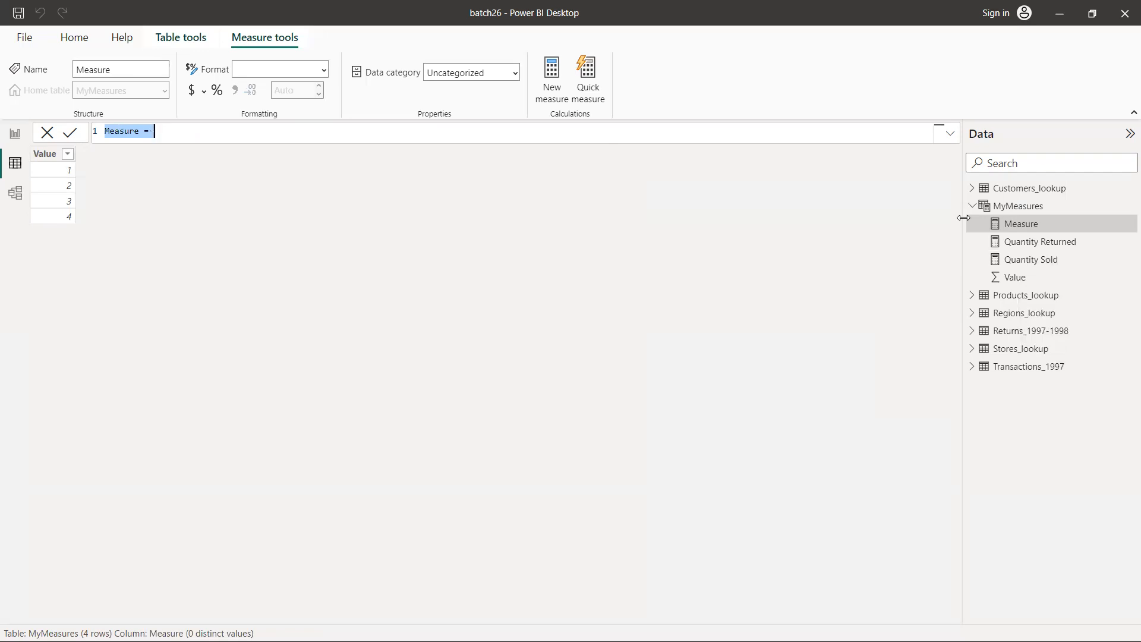
type("Ret")
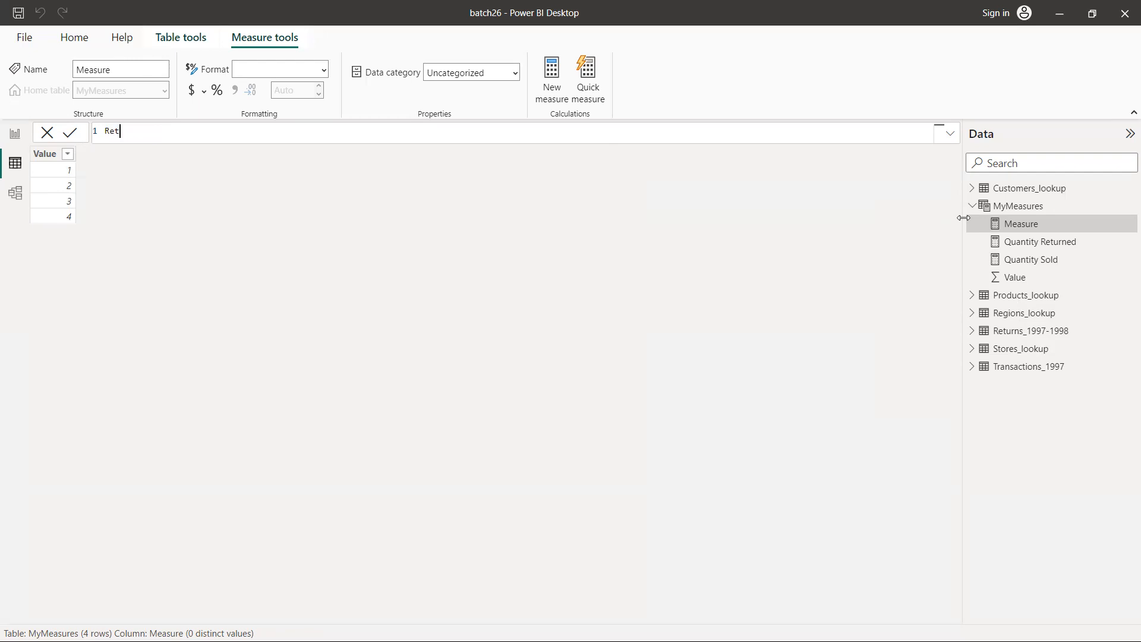
type("urn ")
type("Perv")
key("BackSpace")
type("centage")
key("Left")
key("Left")
key("Left")
key("Left")
key("Left")
key("Left")
key("Left")
key("Left")
key("Left")
key("Left")
type("ed")
key("Right")
key("Right")
key("Right")
key("Right")
key("Right")
key("Right")
key("Right")
key("Right")
key("Right")
key("Right")
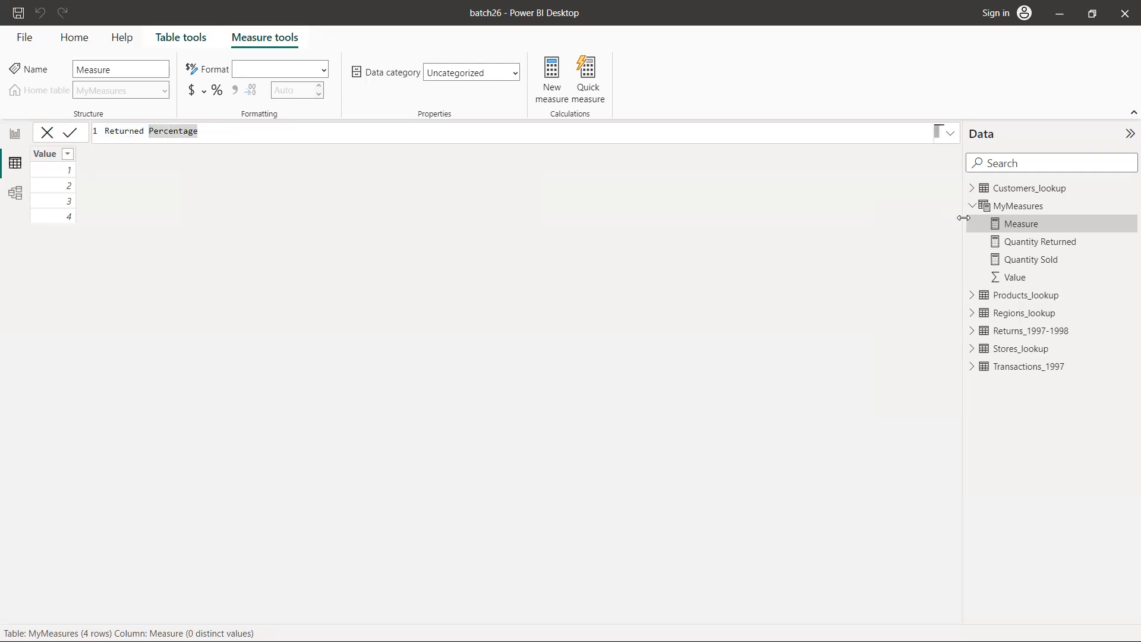
Define the Returned Percentage measure as [Quantity Returned] / [Quantity Sold].
type("=")
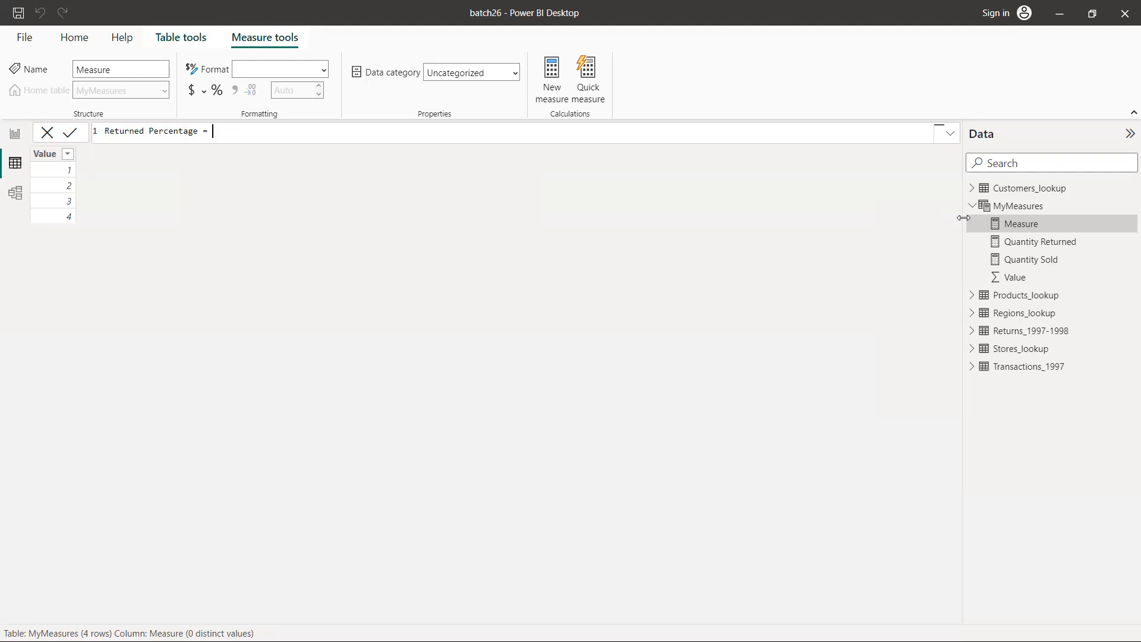
type("[")
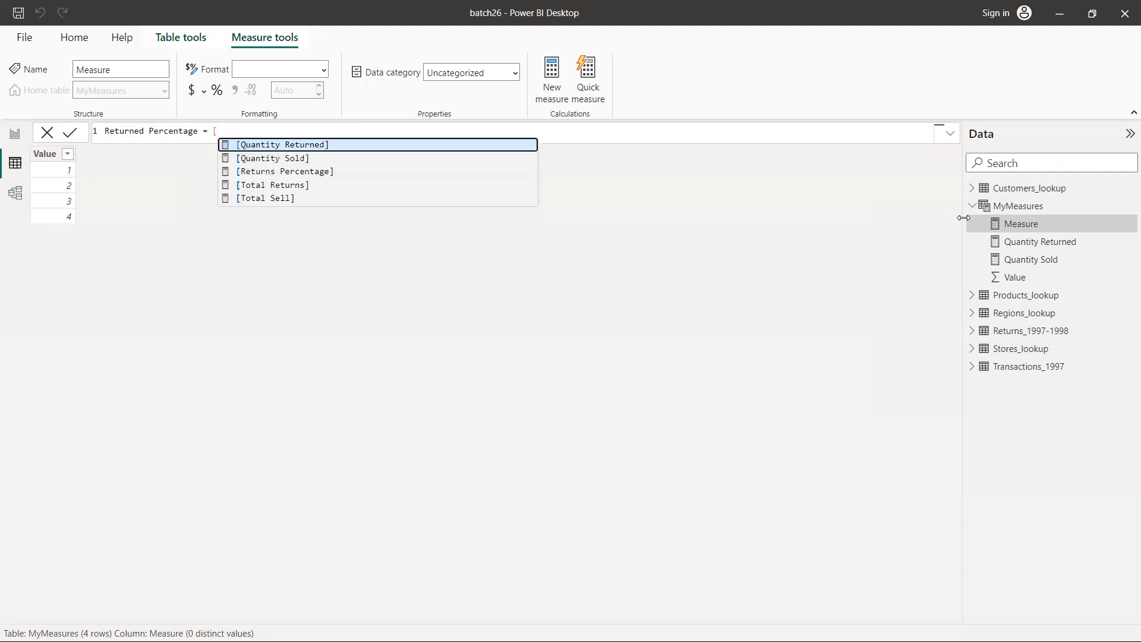
key("Tab")
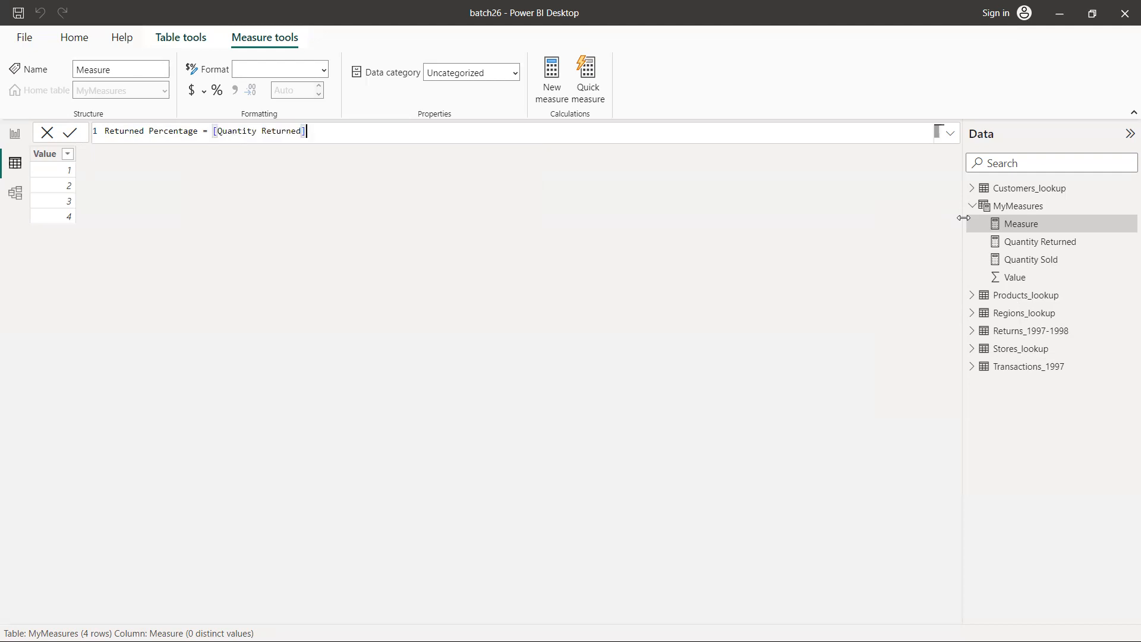
type("/ [")
key("Down")
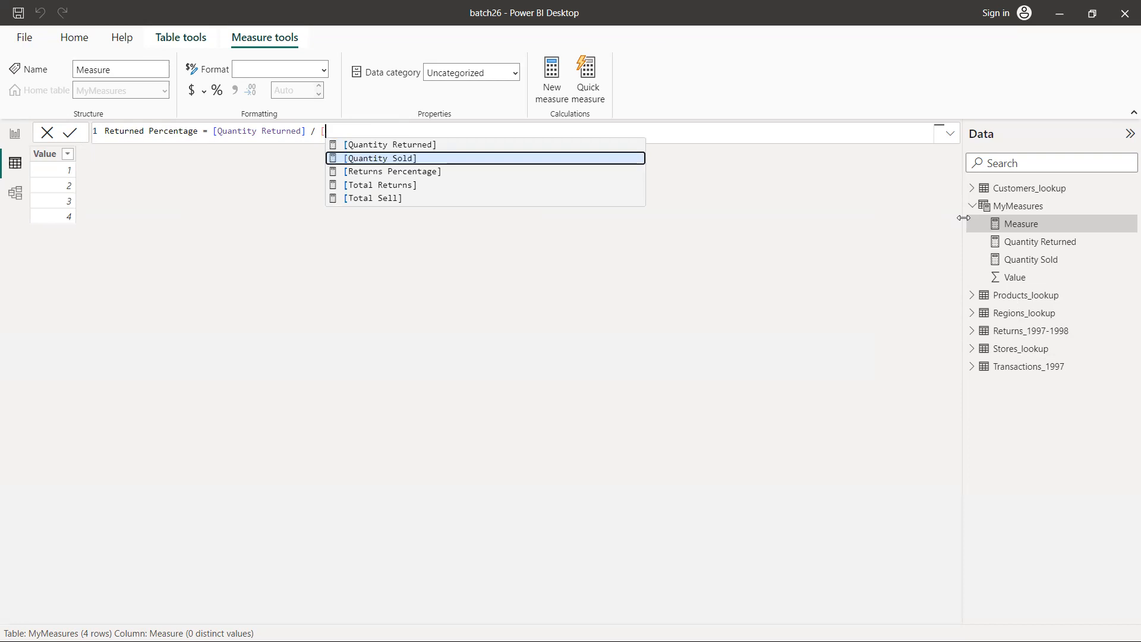
key("Tab")
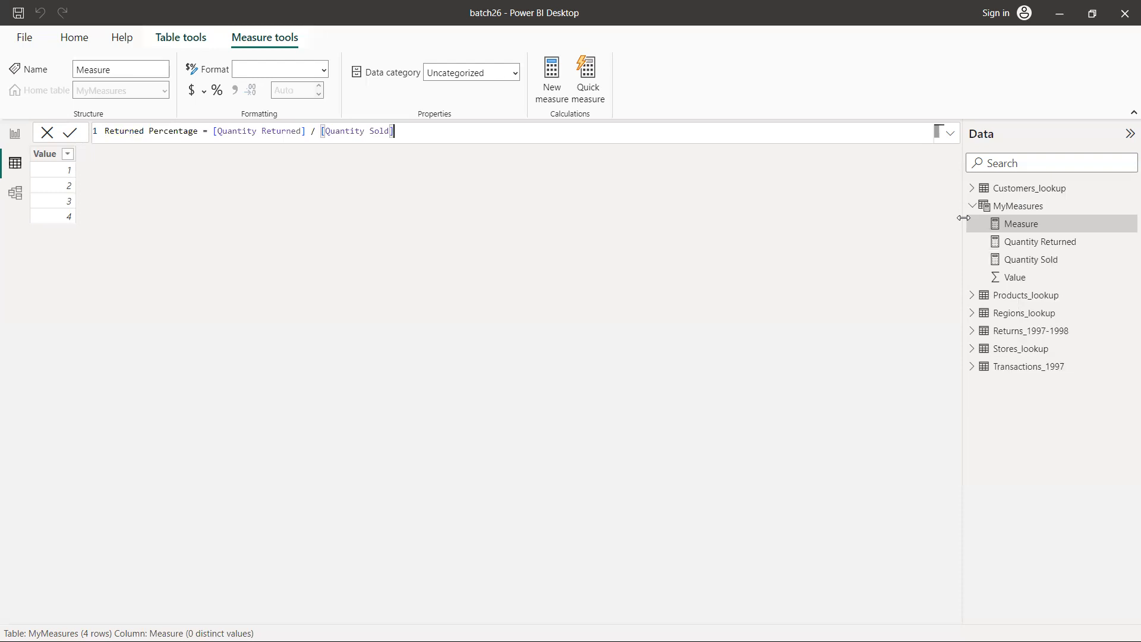
key("Return")
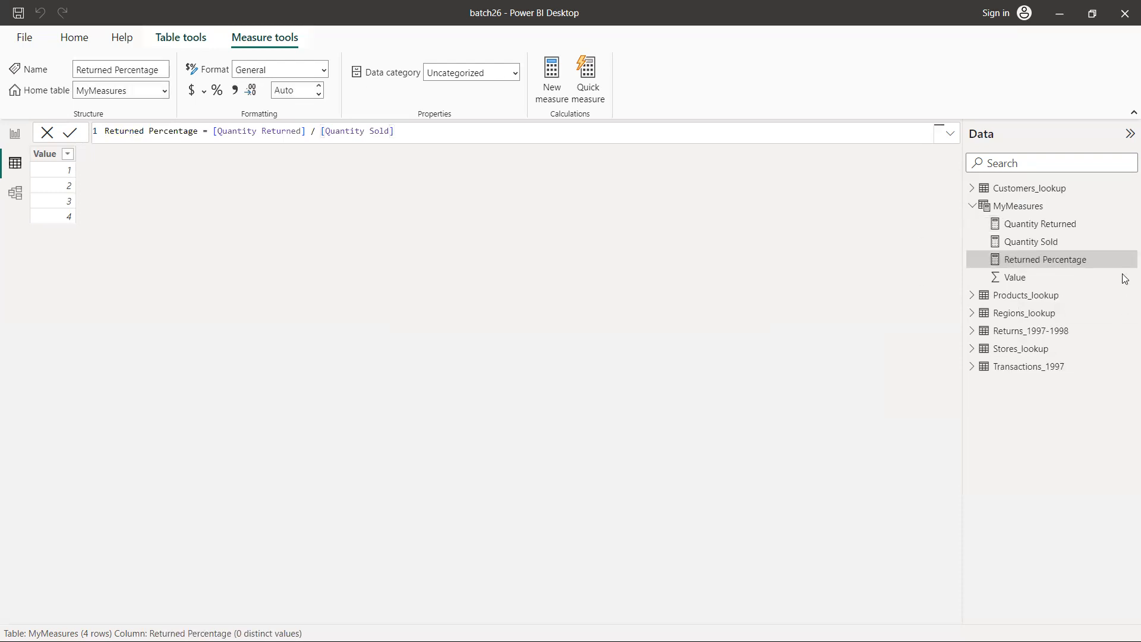
Format the Returned Percentage measure as a percentage.
left_click(1045, 259)
left_click(217, 91)
left_click(428, 128)
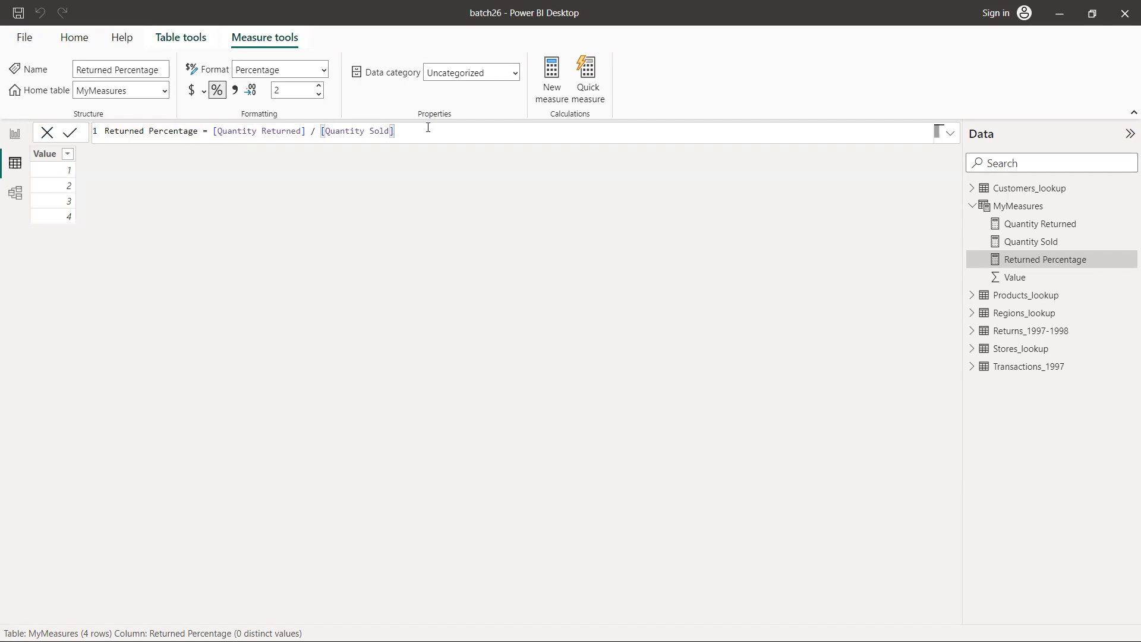
Create a measure in the MyMeasures table with the formula Total Revenue = SUM(Transactions_1997[Total Price]).
key("alt+Tab")
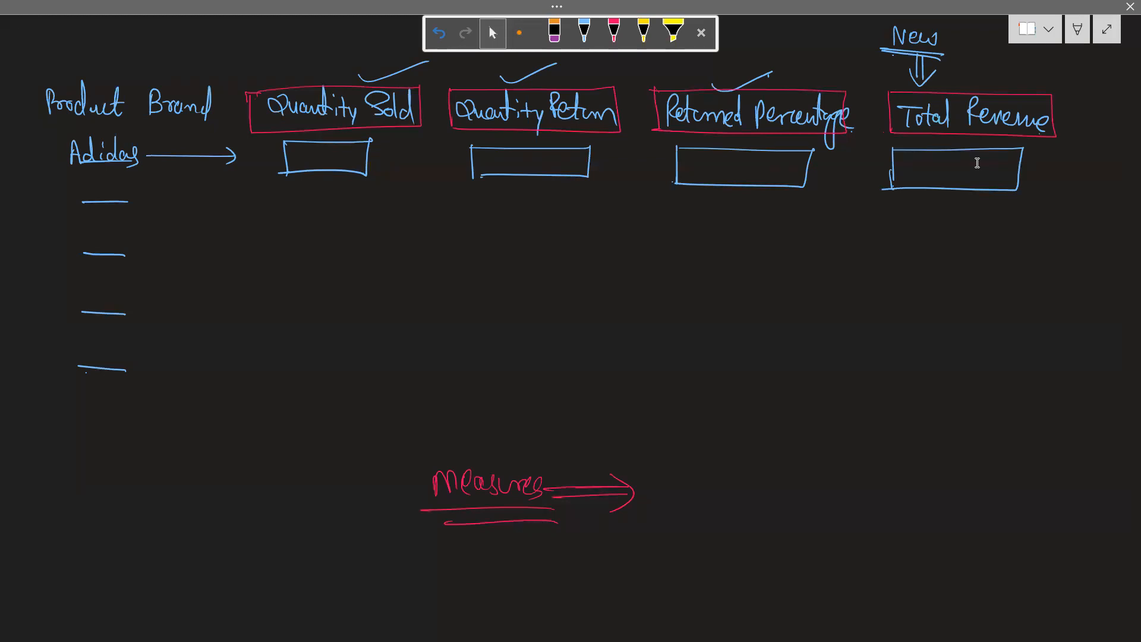
key("alt+Tab")
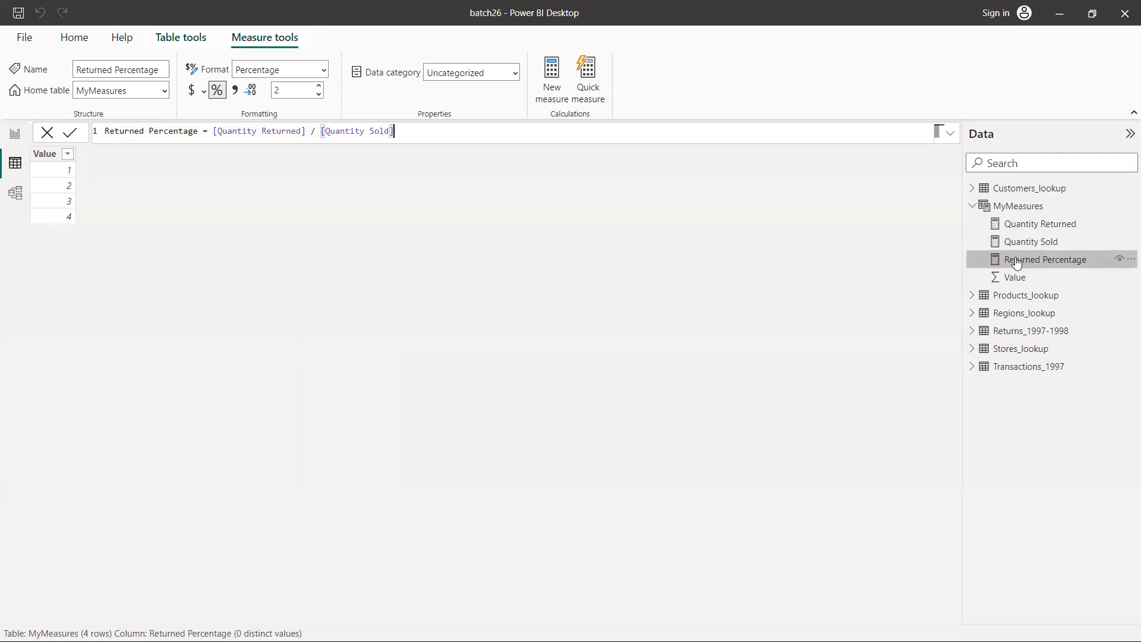
right_click(1015, 206)
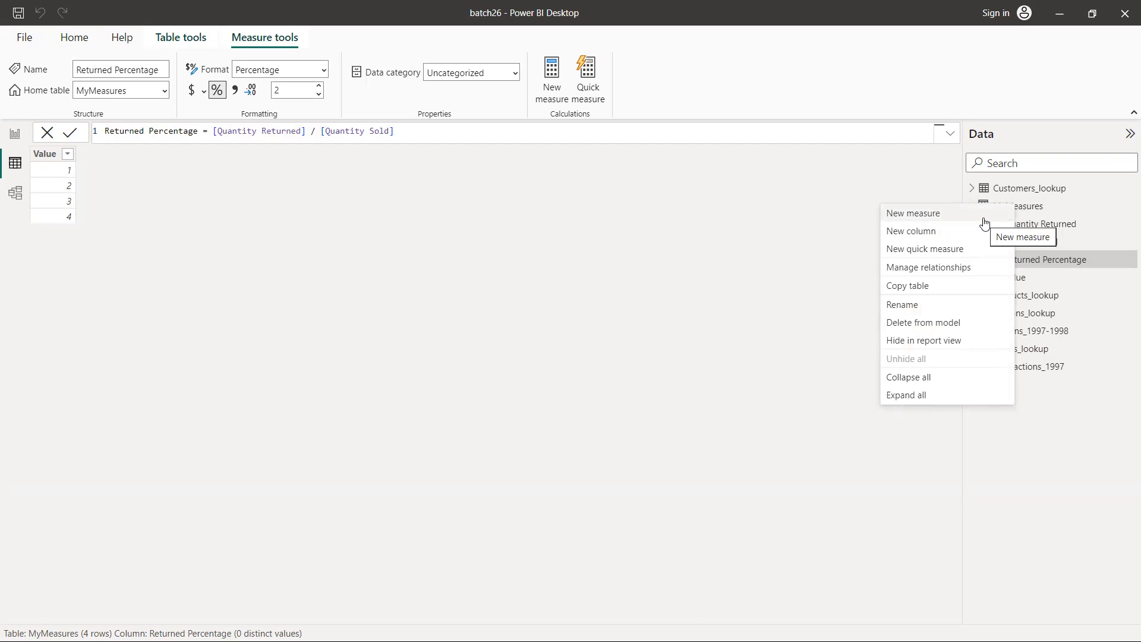
left_click(943, 221)
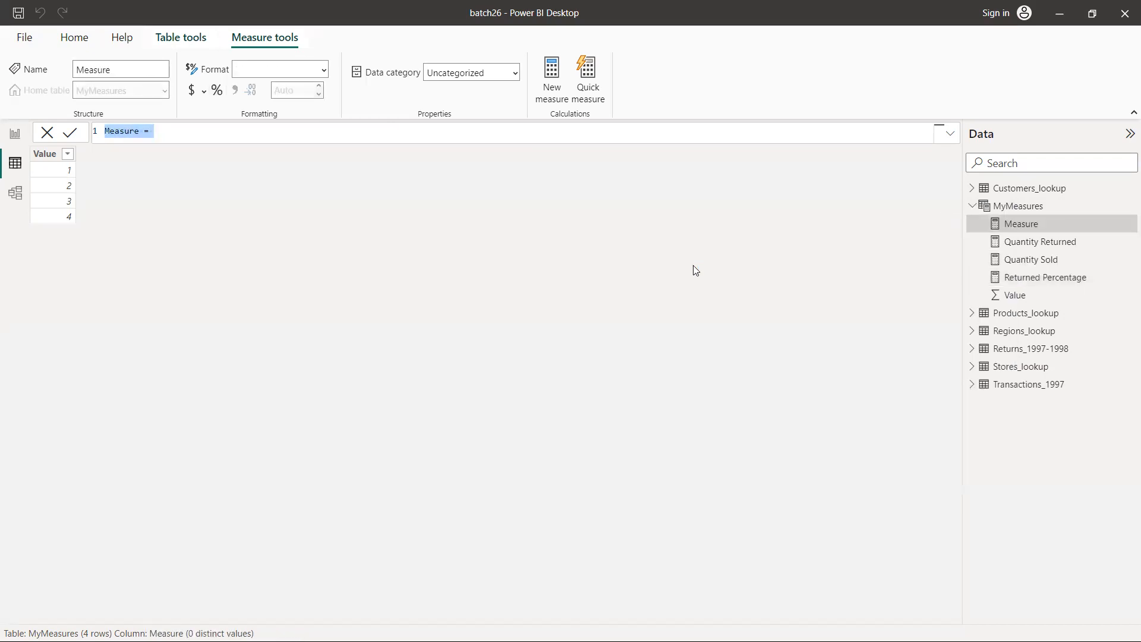
type("TOtal")
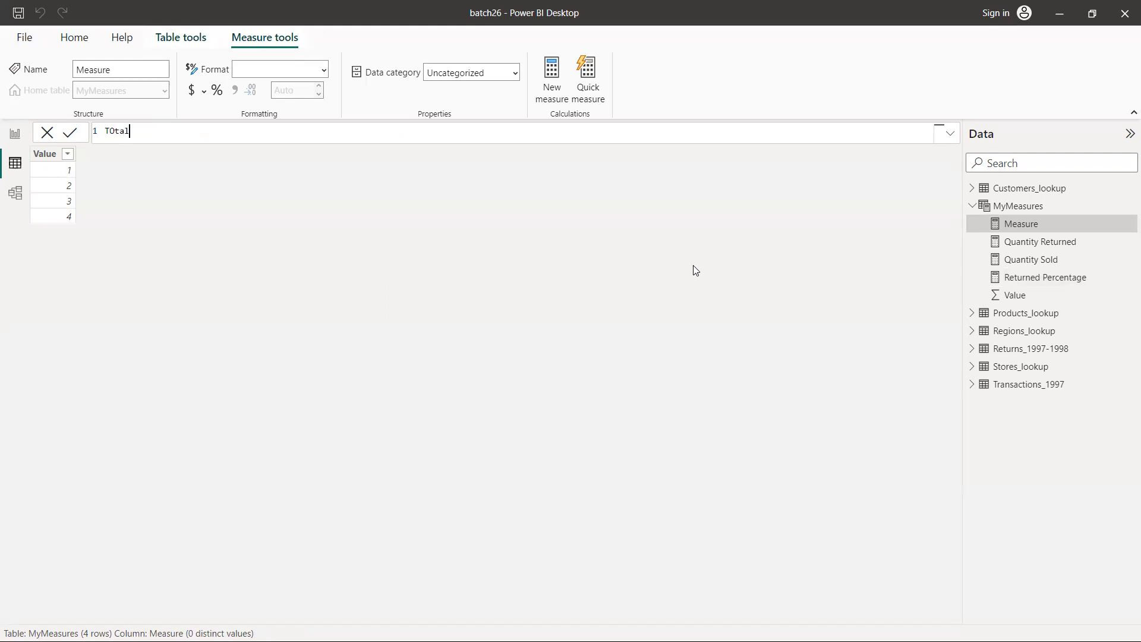
type(" Revenue = SUM(")
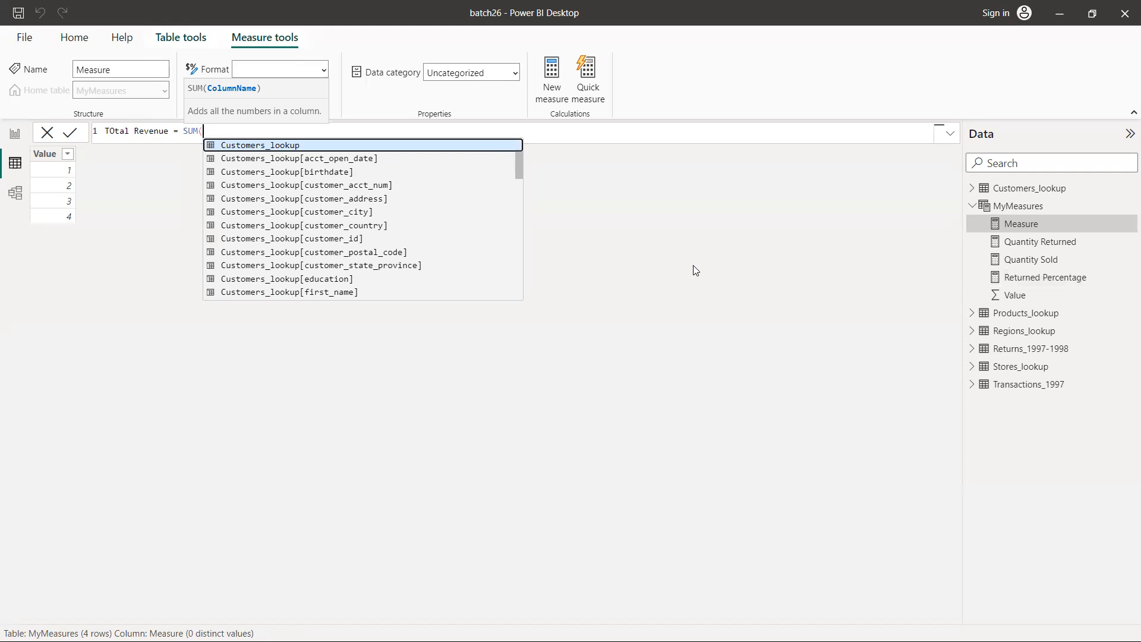
type("tra")
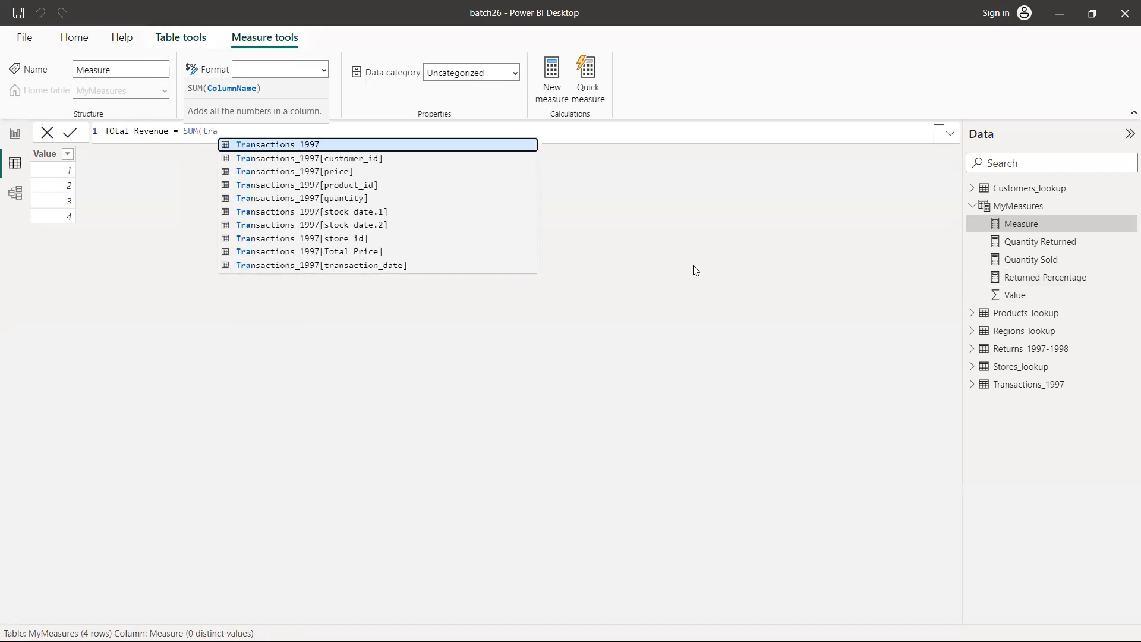
key("Down")
key("Down")
key("Down")
key("Down")
key("Down")
key("Down")
key("Down")
key("Down")
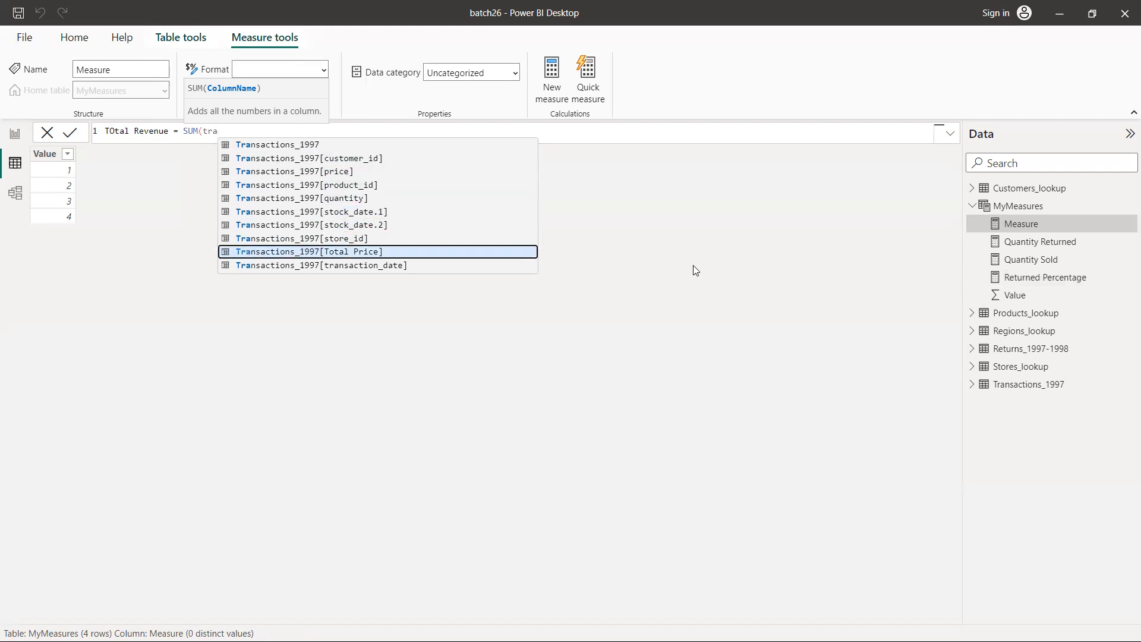
key("Tab")
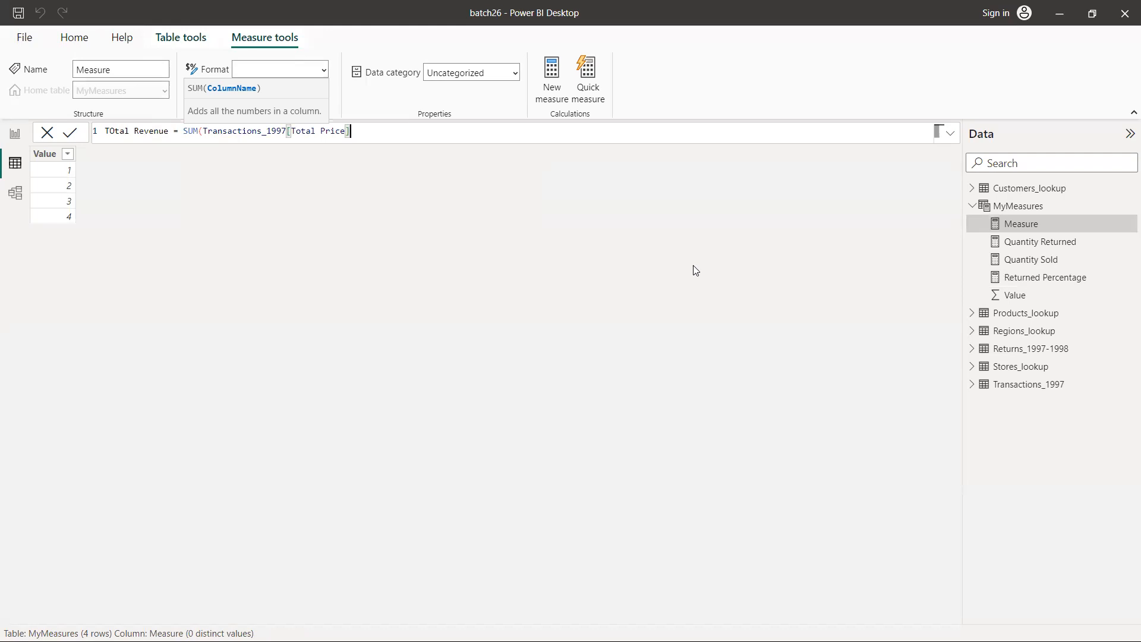
type(")")
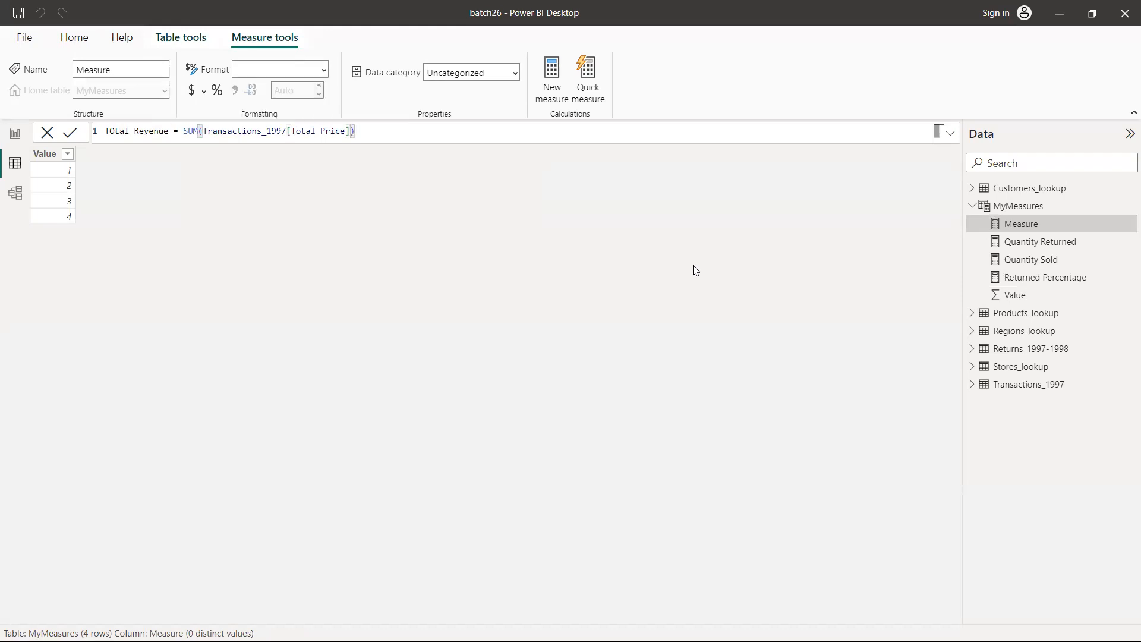
double_click(116, 132)
type("Total")
left_click(391, 134)
key("Return")
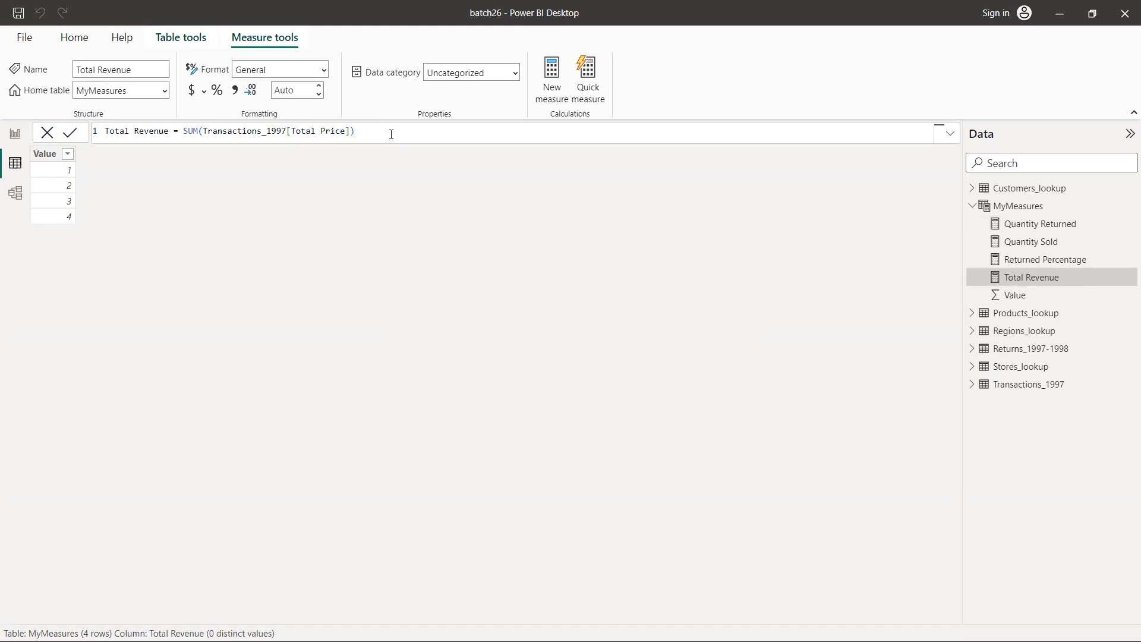
left_click(1010, 295)
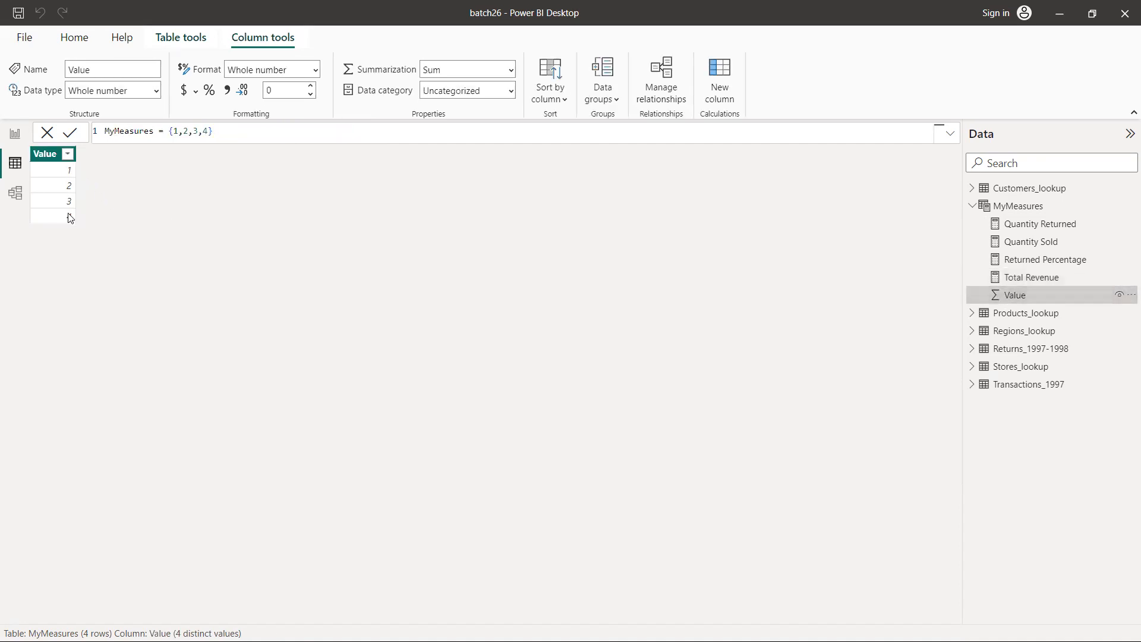
right_click(1030, 298)
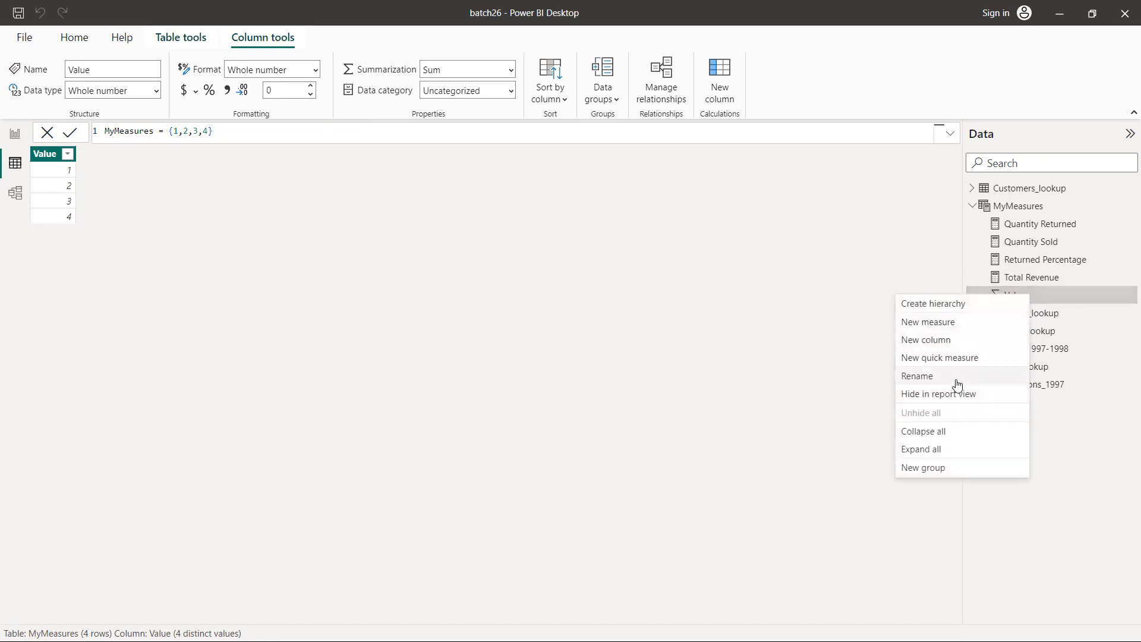
left_click(1095, 511)
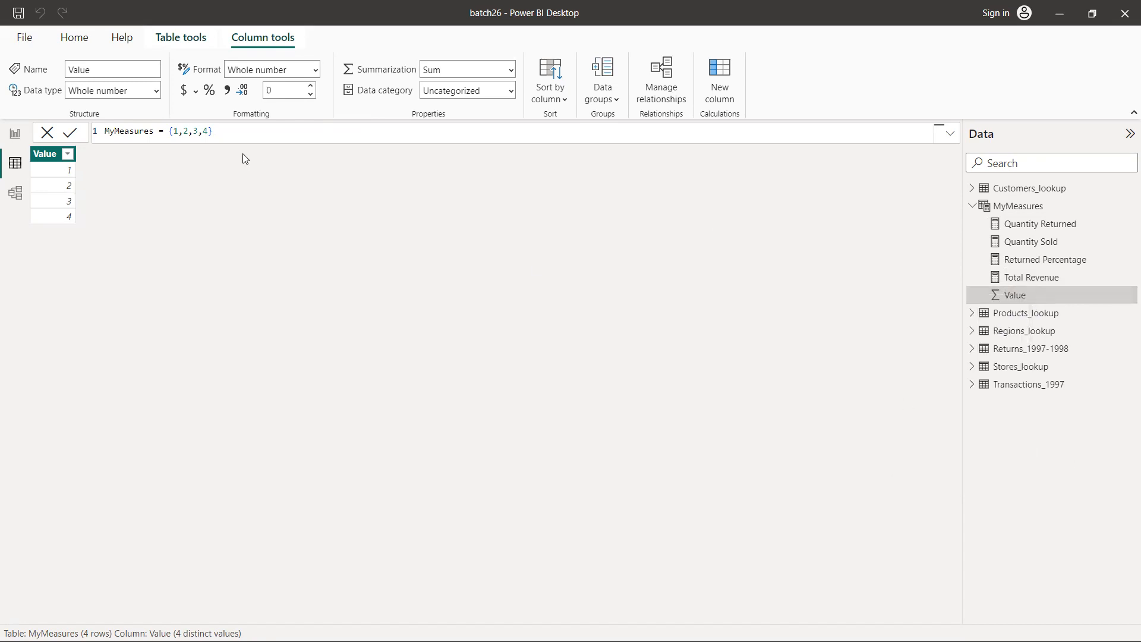
Add a matrix visual to the report page with product_brand from Products_lookup as its rows.
left_click(14, 134)
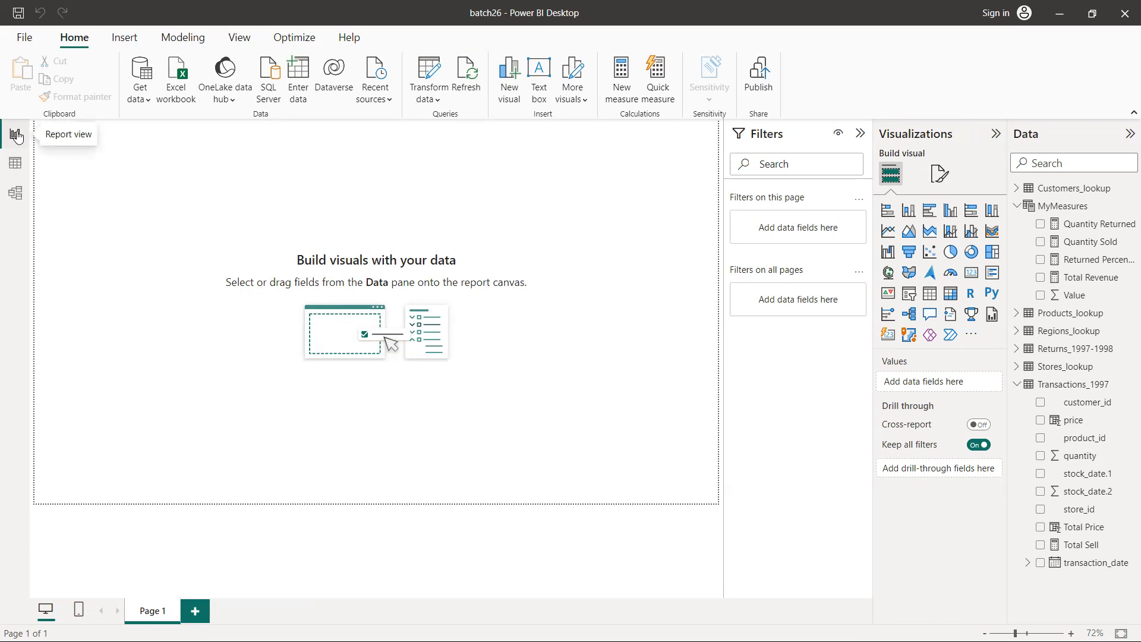
left_click(951, 293)
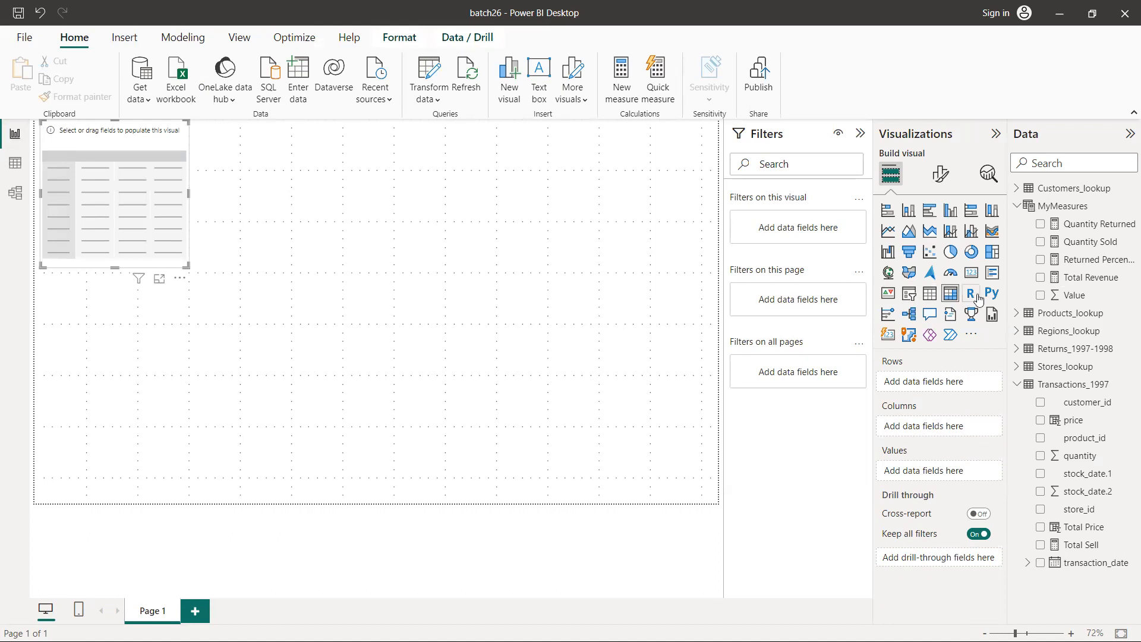
left_click(1017, 205)
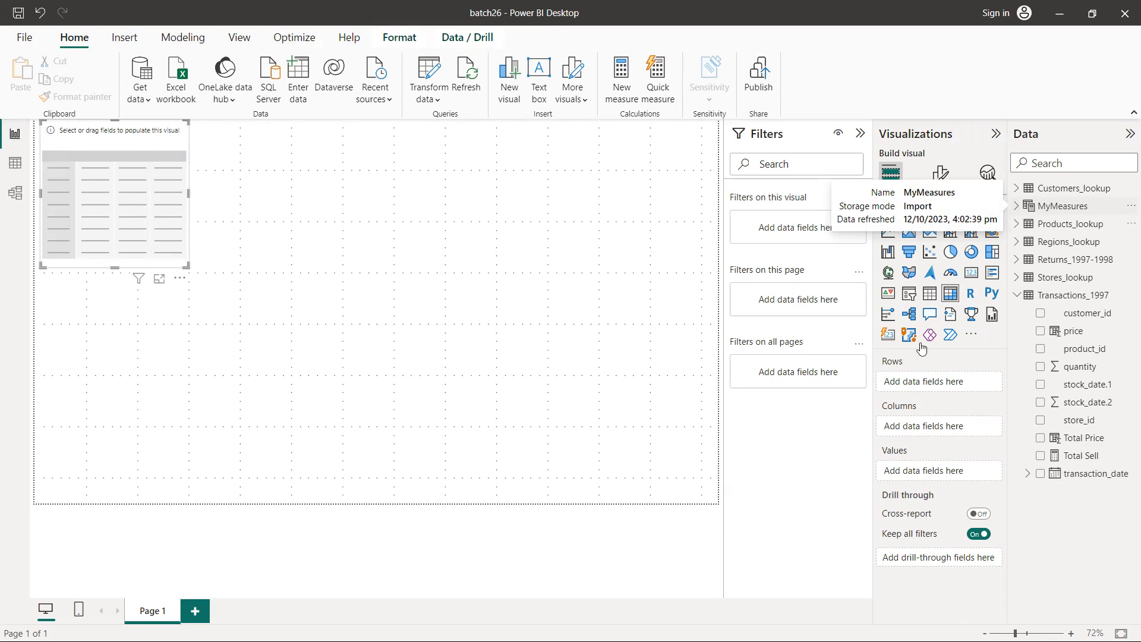
left_click(1017, 224)
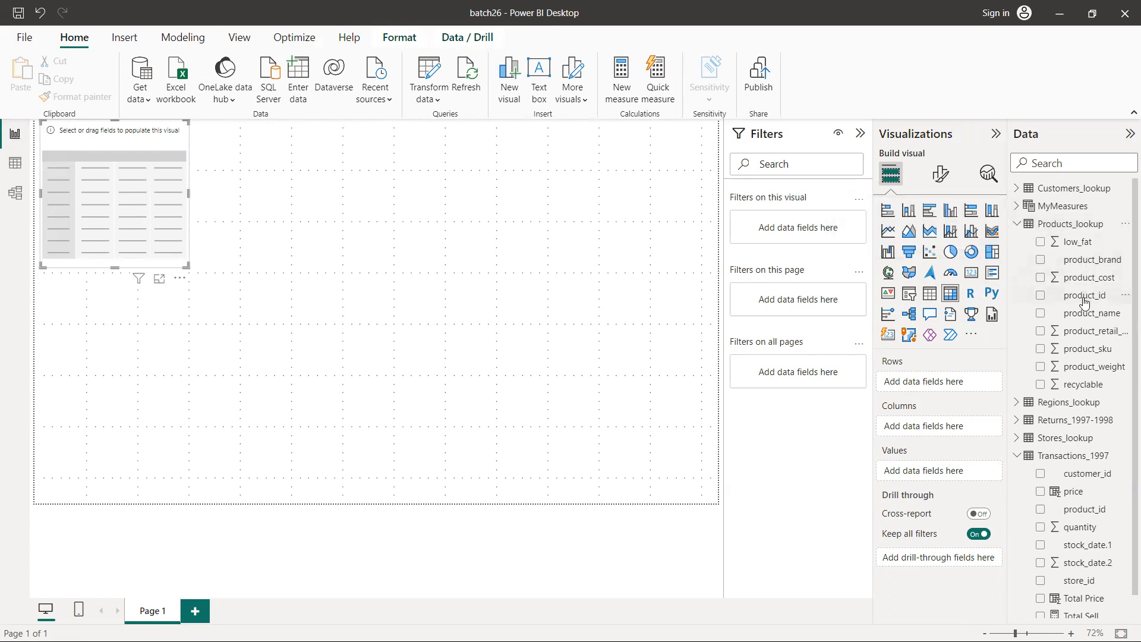
left_click(1041, 260)
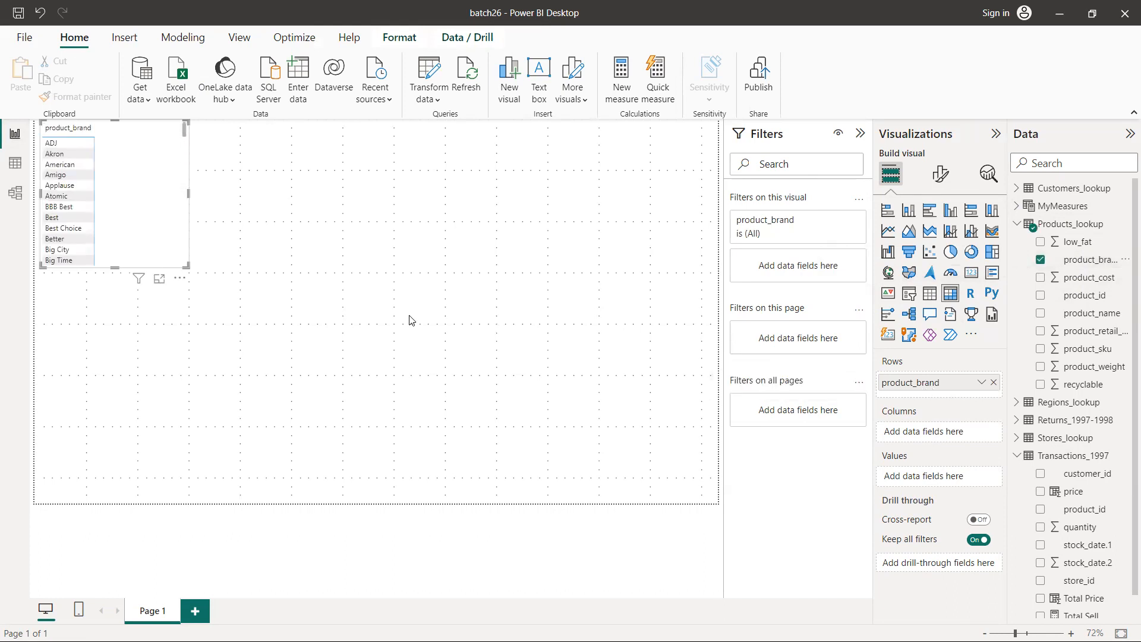
Add the Quantity Sold measure to the matrix values and enlarge the visual to make room for more columns.
mouse_move(1070, 641)
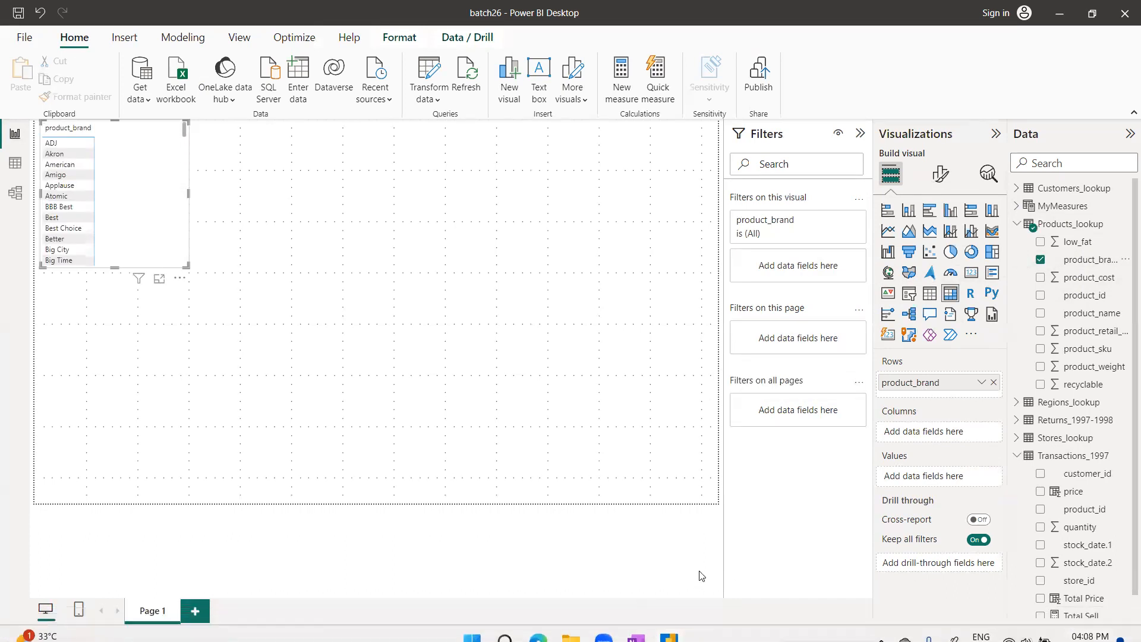
left_click_drag(1015, 634, 1026, 634)
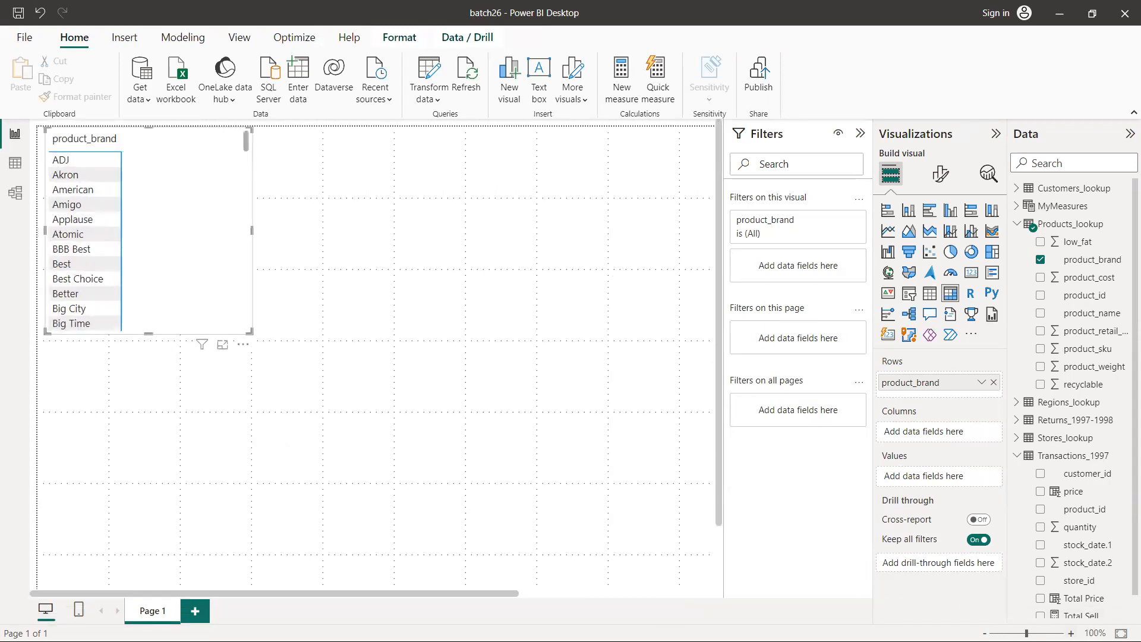
left_click(1071, 634)
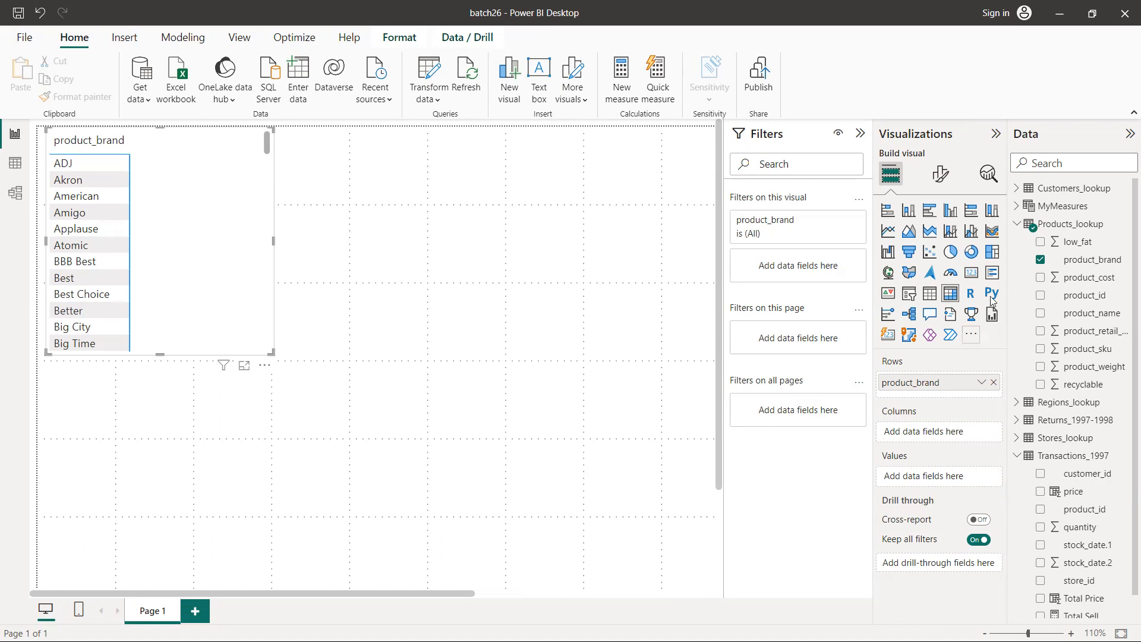
left_click(1018, 207)
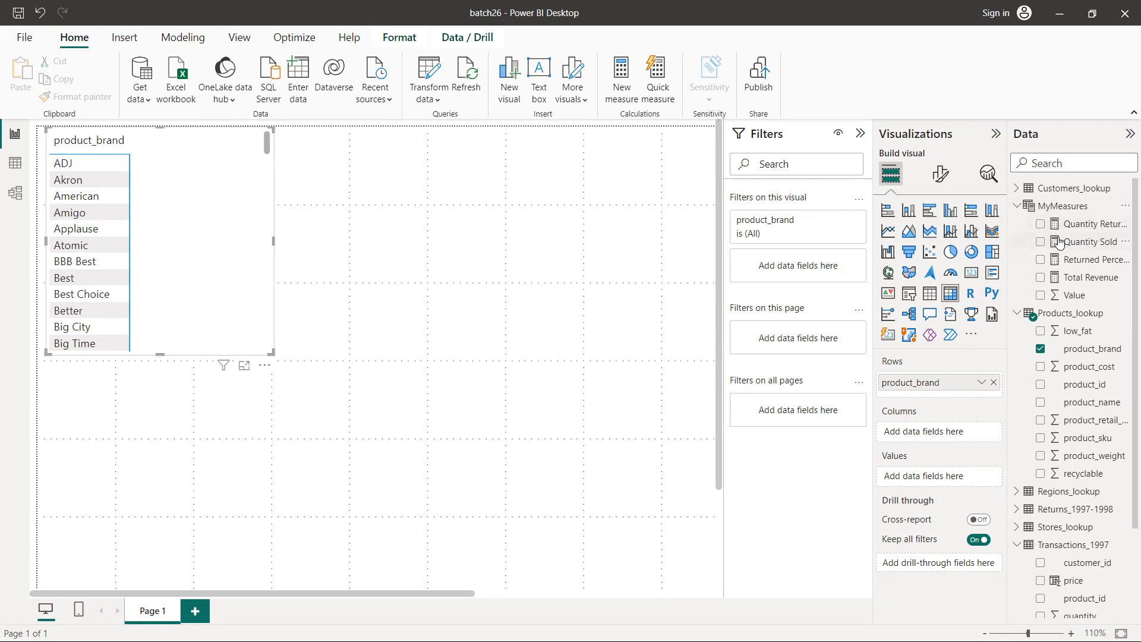
left_click(1040, 242)
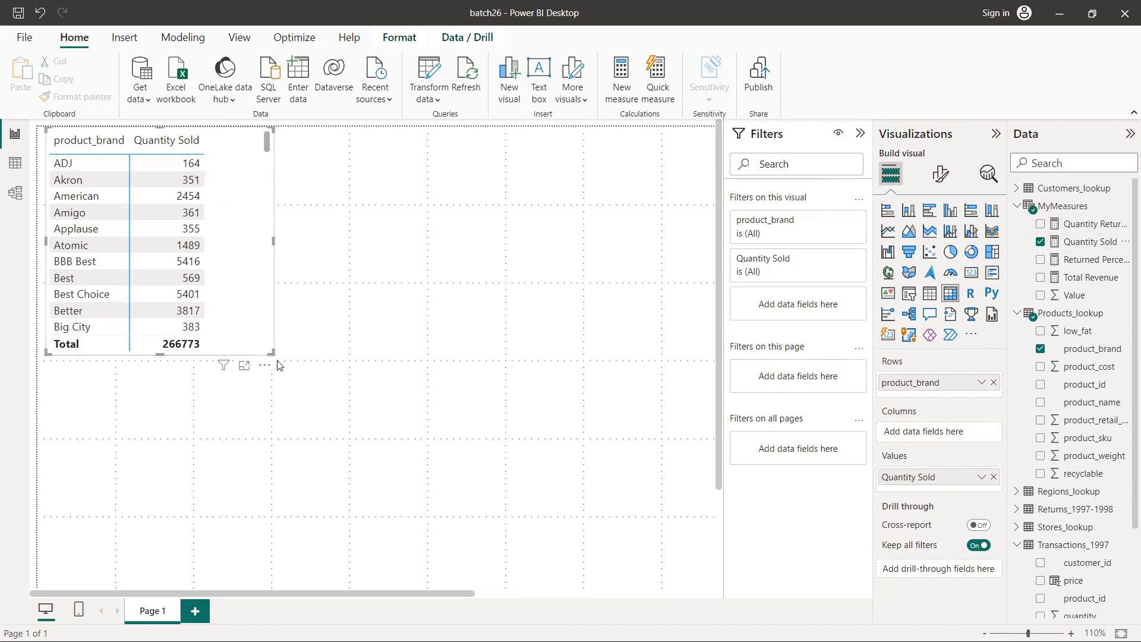
left_click_drag(271, 351, 567, 512)
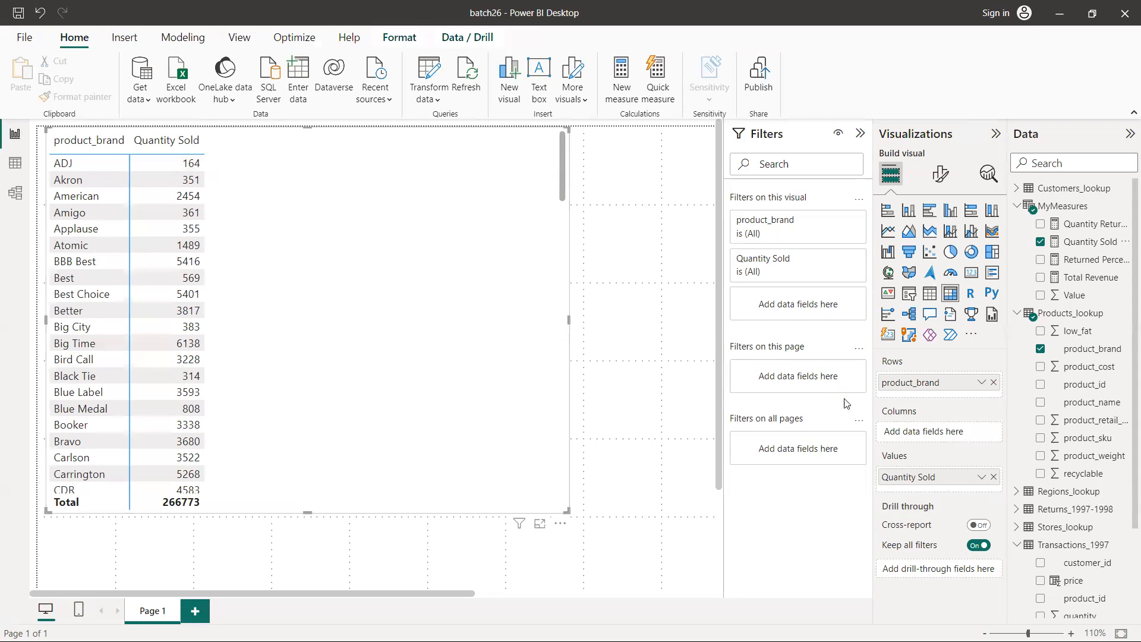
Add Quantity Returned, Returned Percentage and Total Revenue to the matrix values and sort it by Total Revenue in descending order.
left_click(1040, 226)
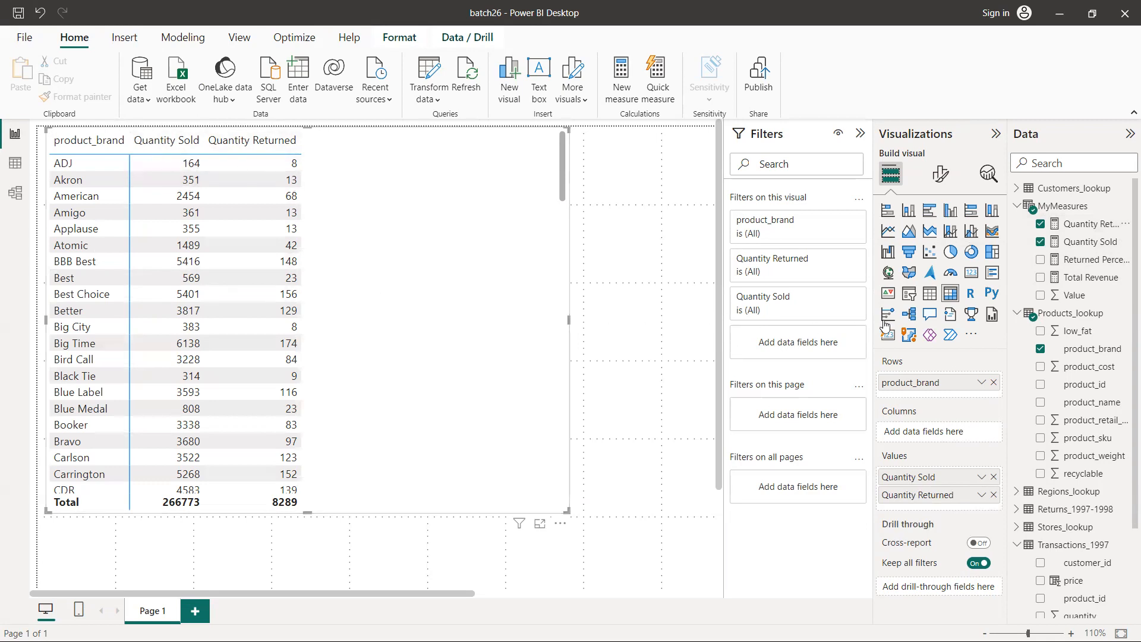
left_click(1040, 262)
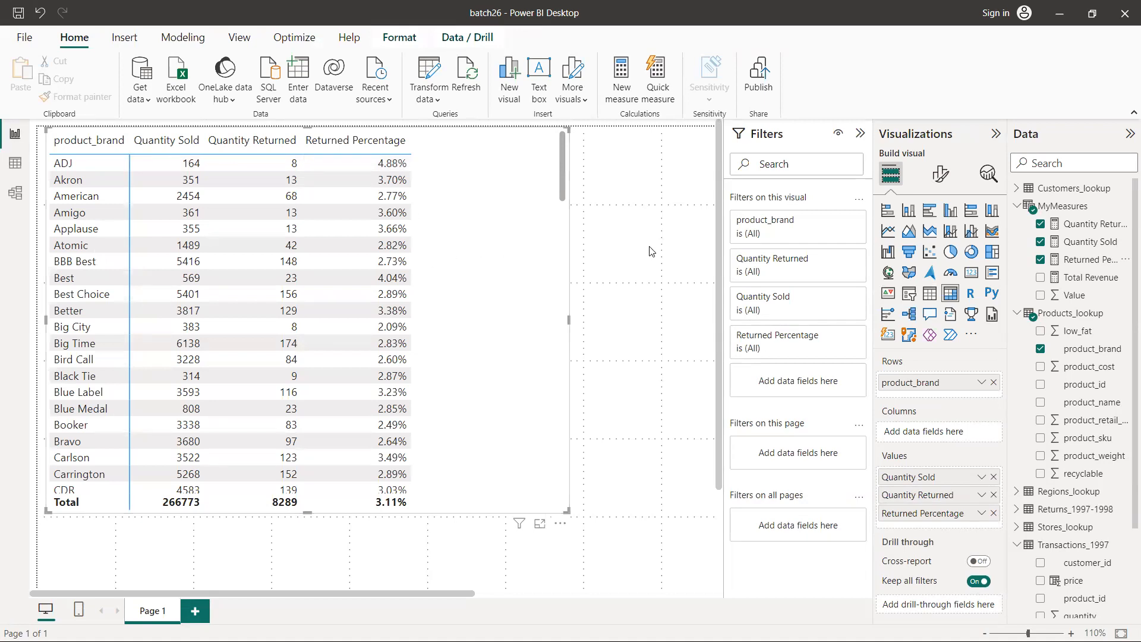
left_click(1040, 278)
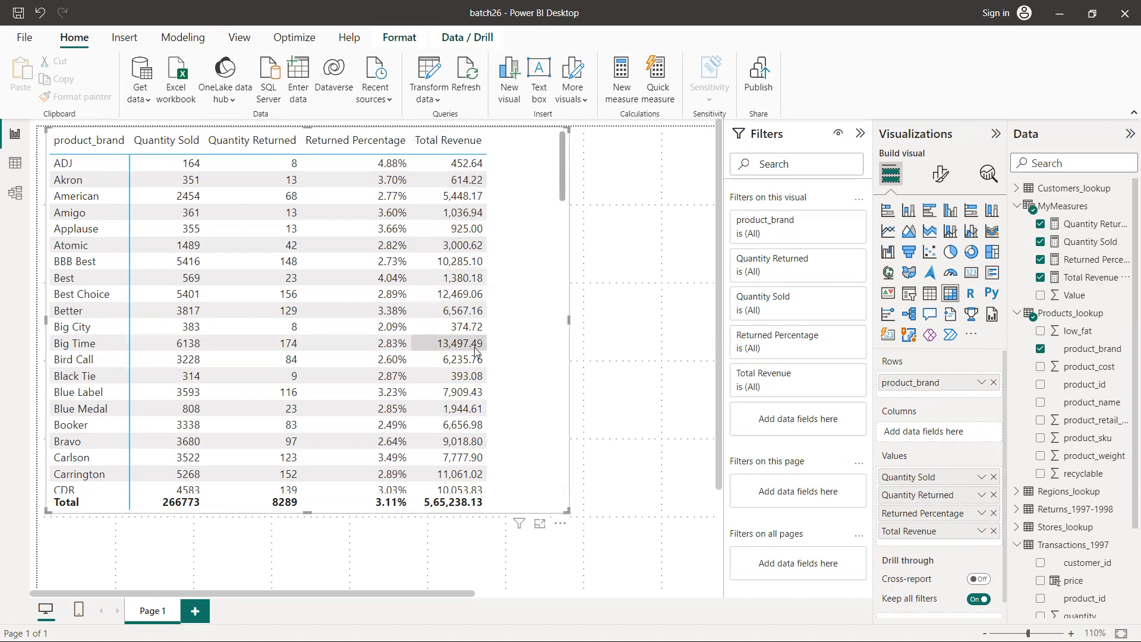
left_click(419, 150)
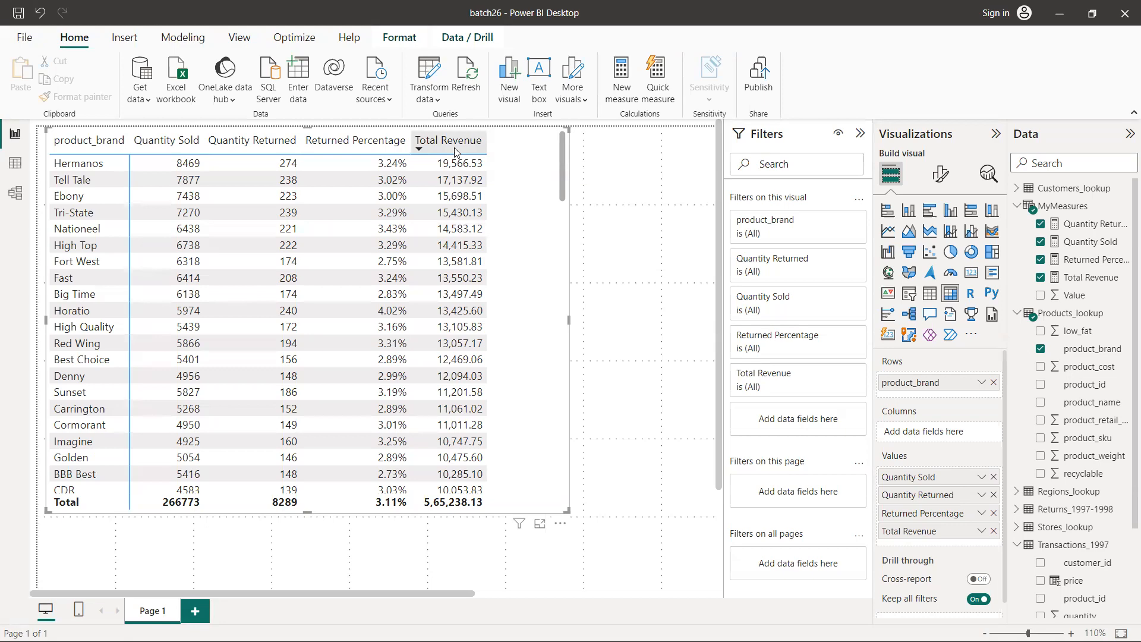
Switch to the OneNote notes and handwrite the double-underlined heading "* Calculate *" in yellow on the blank area below them.
key("alt+Tab")
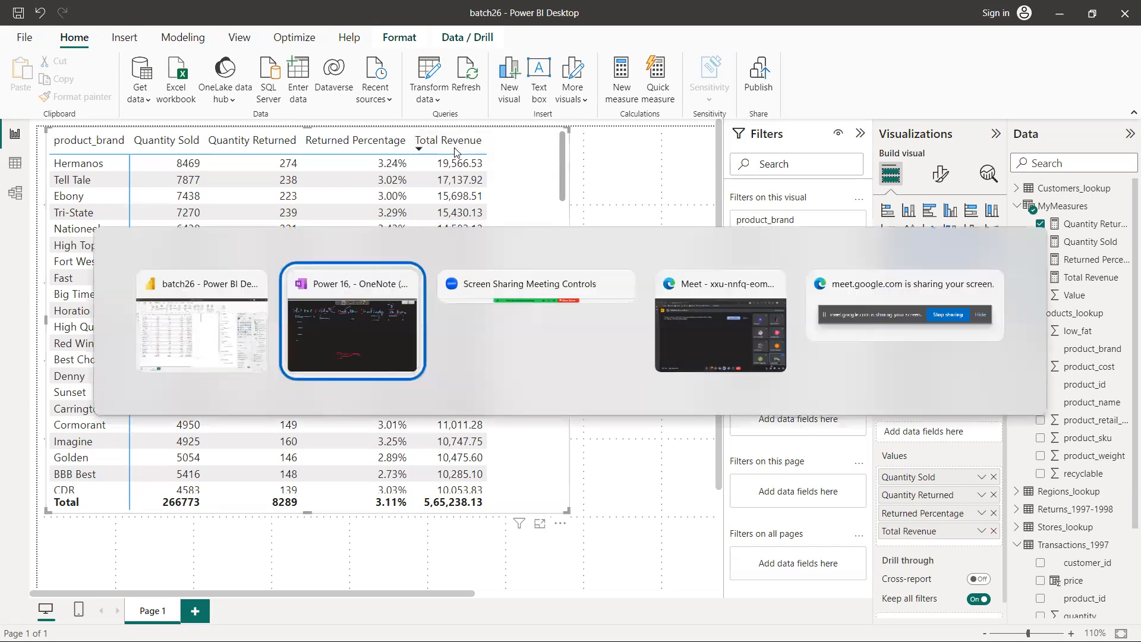
scroll(687, 211, "up", 1)
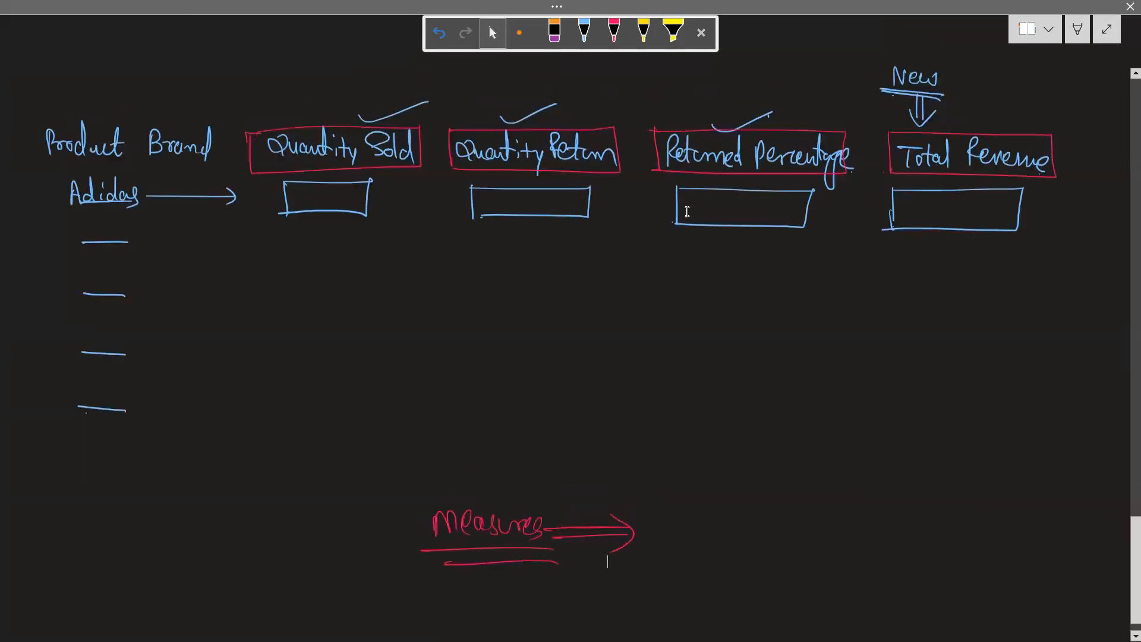
scroll(687, 211, "up", 12)
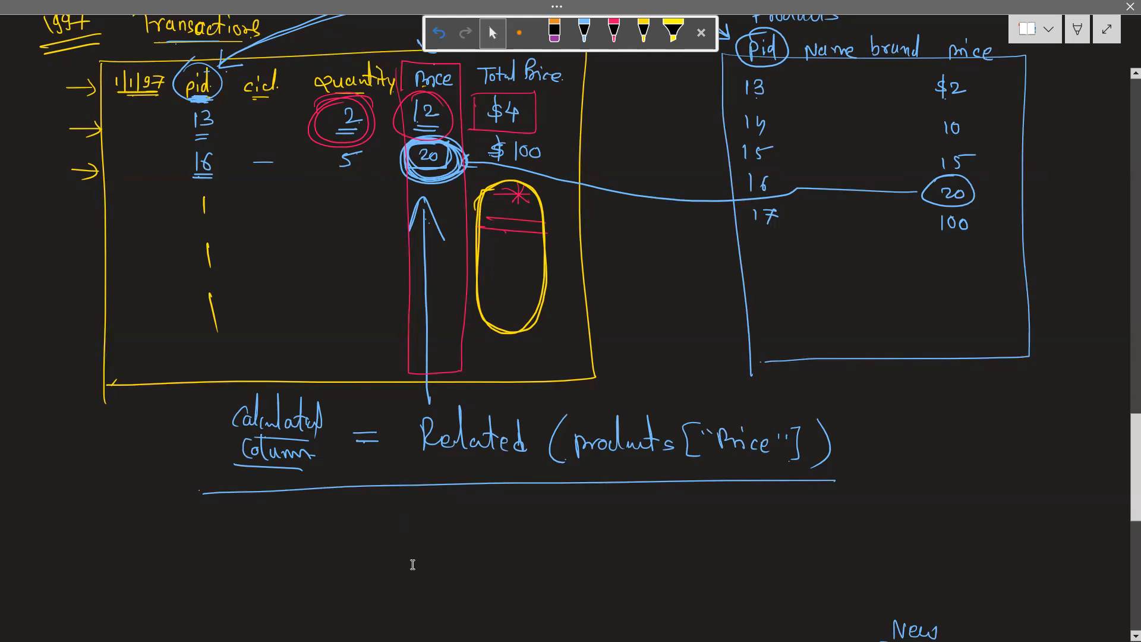
scroll(410, 563, "down", 10)
scroll(413, 564, "down", 10)
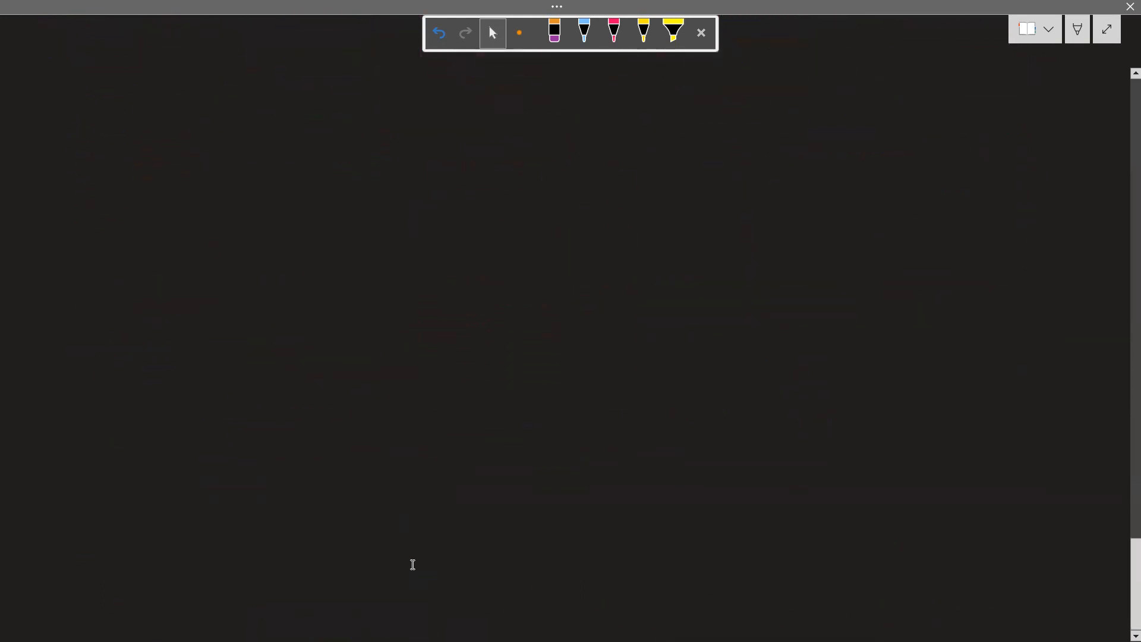
left_click(642, 33)
left_click(701, 33)
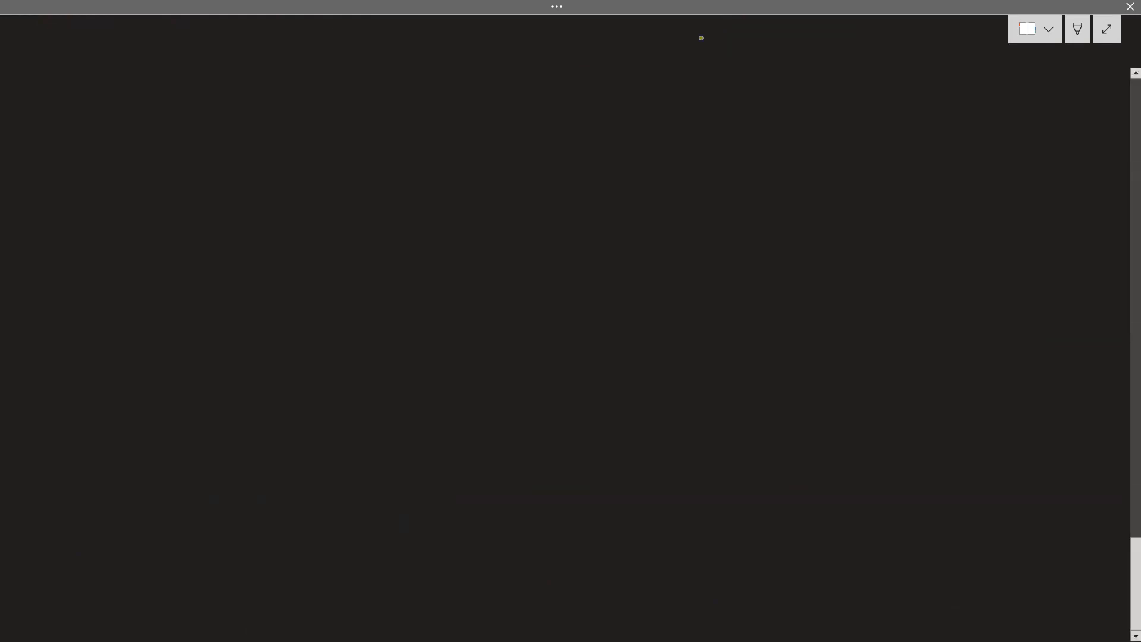
left_click_drag(19, 50, 35, 59)
mouse_move(31, 50)
left_mouse_down()
mouse_move(23, 60)
mouse_move(100, 60)
left_mouse_up()
left_click_drag(102, 50, 125, 60)
left_click_drag(135, 49, 141, 58)
mouse_move(145, 26)
left_mouse_down()
mouse_move(146, 59)
mouse_move(155, 44)
left_mouse_up()
left_click_drag(154, 52, 166, 60)
mouse_move(70, 73)
left_mouse_down()
mouse_move(158, 69)
mouse_move(151, 78)
mouse_move(196, 59)
left_mouse_up()
left_click_drag(196, 46, 180, 59)
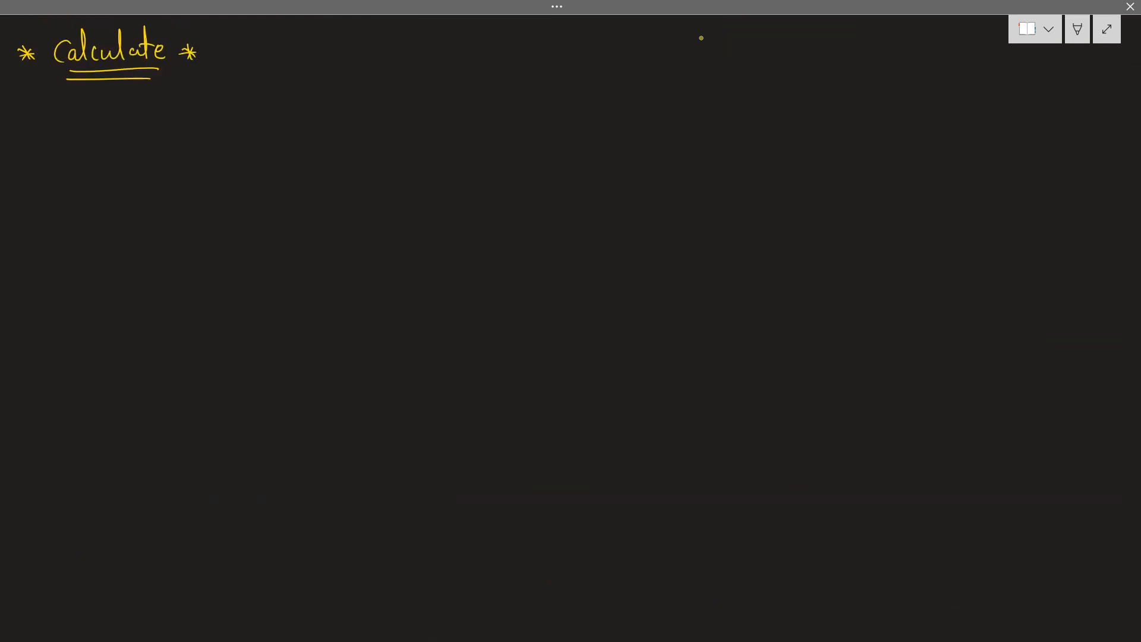
Draw an arrow from the Calculate heading and write the underlined definition "modify (add filters) to existing measures.".
mouse_move(103, 76)
left_mouse_down()
mouse_move(153, 109)
mouse_move(143, 115)
mouse_move(198, 105)
left_mouse_up()
left_click_drag(213, 102, 227, 111)
left_click_drag(242, 83, 237, 142)
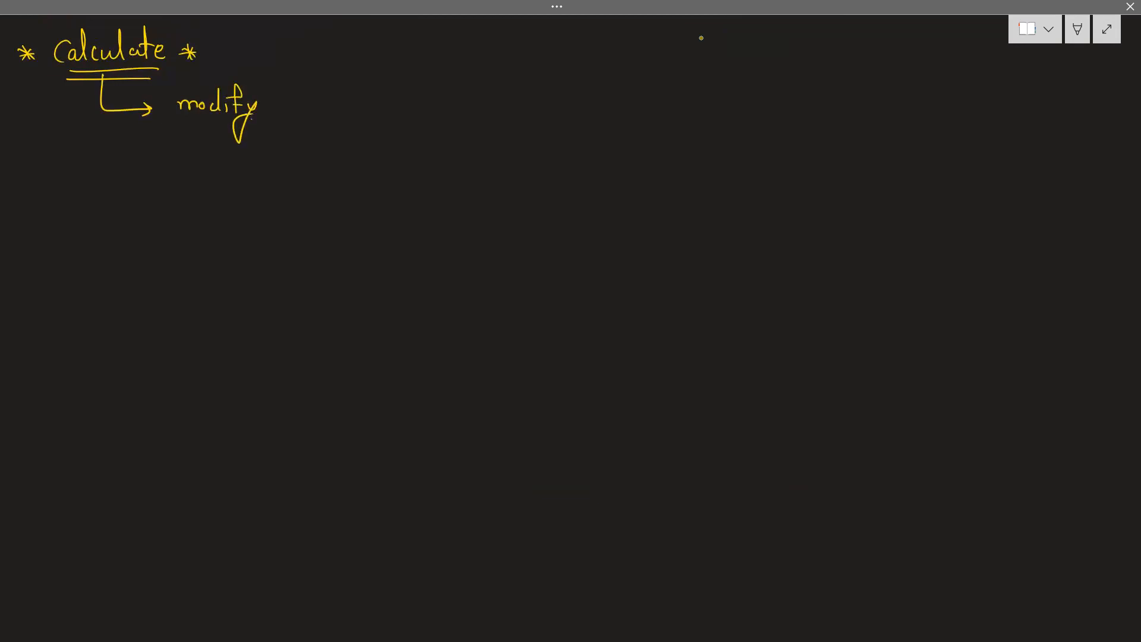
mouse_move(287, 81)
left_mouse_down()
mouse_move(279, 120)
mouse_move(310, 110)
left_mouse_up()
left_click_drag(315, 83, 322, 110)
mouse_move(329, 79)
left_mouse_down()
mouse_move(329, 111)
mouse_move(354, 89)
mouse_move(354, 110)
left_mouse_up()
left_click_drag(349, 96, 363, 94)
mouse_move(365, 98)
left_mouse_down()
mouse_move(365, 110)
mouse_move(383, 108)
left_mouse_up()
mouse_move(380, 94)
left_mouse_down()
mouse_move(399, 108)
mouse_move(416, 99)
mouse_move(407, 110)
mouse_move(423, 114)
mouse_move(476, 115)
mouse_move(482, 99)
left_mouse_up()
left_click_drag(490, 103, 548, 112)
mouse_move(547, 102)
left_mouse_down()
mouse_move(536, 113)
mouse_move(561, 111)
left_mouse_up()
mouse_move(580, 87)
left_mouse_down()
mouse_move(580, 112)
mouse_move(585, 97)
left_mouse_up()
mouse_move(589, 102)
left_mouse_down()
mouse_move(589, 111)
mouse_move(614, 110)
mouse_move(592, 148)
left_mouse_up()
left_click(619, 126)
mouse_move(668, 113)
left_mouse_down()
mouse_move(678, 102)
mouse_move(770, 113)
mouse_move(497, 140)
mouse_move(163, 138)
left_mouse_up()
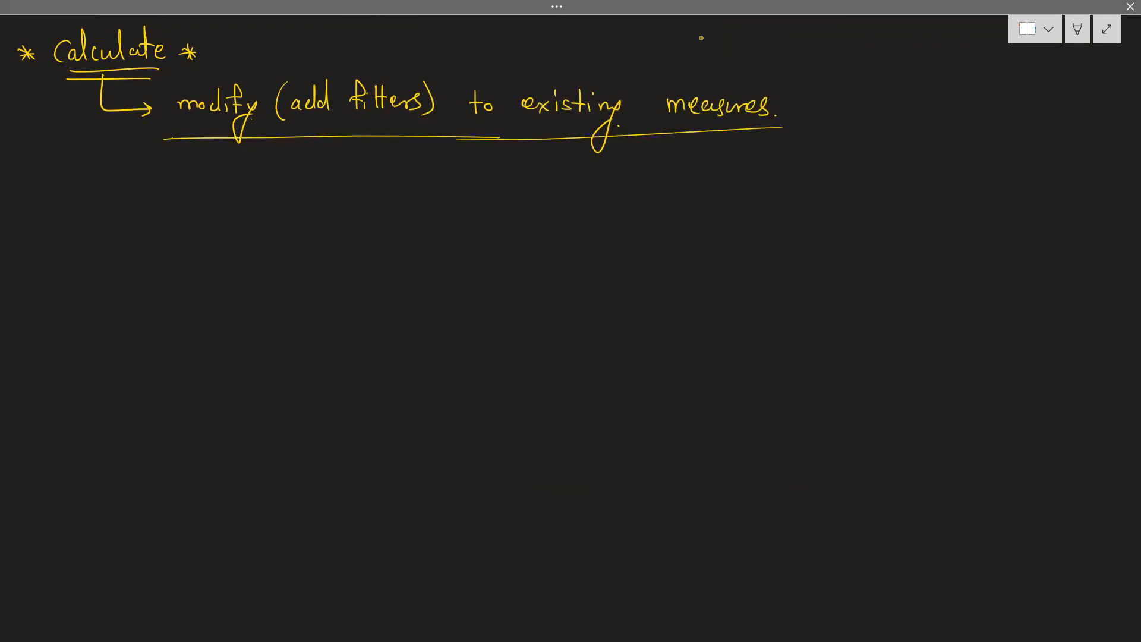
left_click_drag(149, 74, 72, 77)
key("ctrl+z")
key("ctrl+z")
key("ctrl+z")
Circle Total Revenue in the product brand sketch and draw a downward arrow with five short value lines beneath it.
scroll(670, 253, "up", 10)
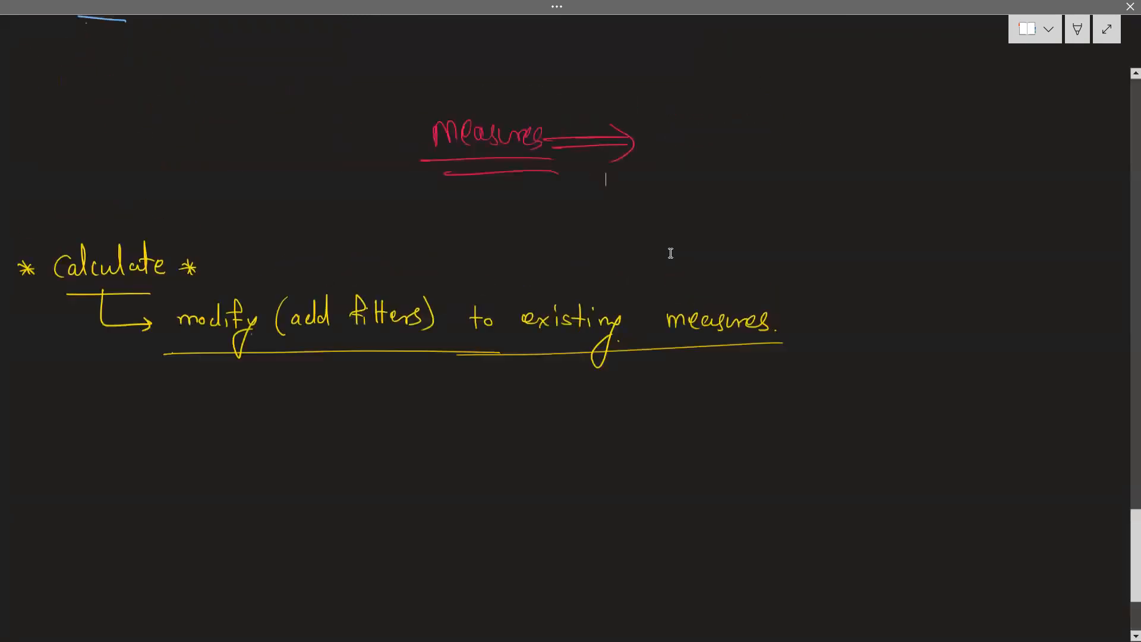
scroll(670, 253, "down", 1)
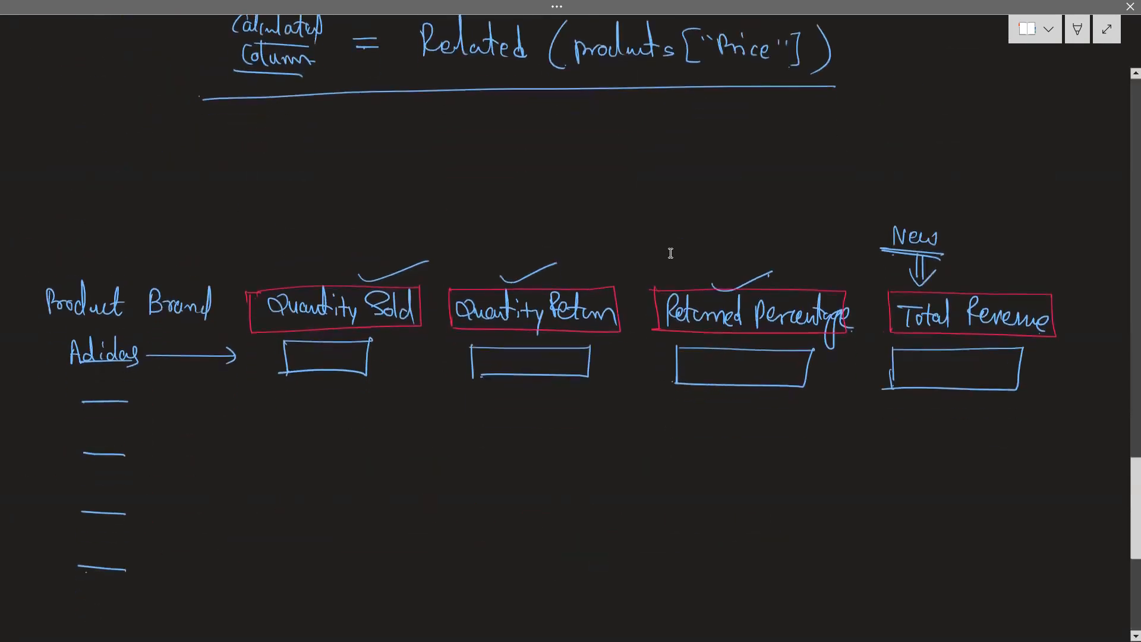
mouse_move(877, 295)
left_mouse_down()
mouse_move(954, 260)
mouse_move(885, 349)
mouse_move(967, 246)
left_mouse_up()
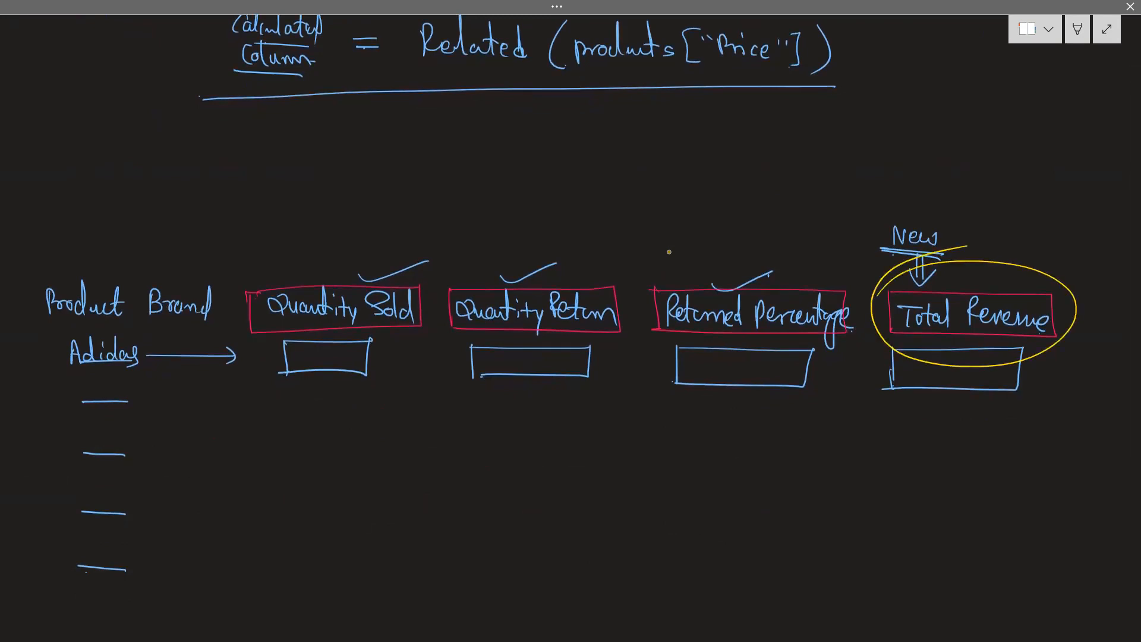
left_click_drag(957, 326, 958, 397)
mouse_move(945, 387)
left_mouse_down()
mouse_move(960, 404)
mouse_move(973, 383)
left_mouse_up()
left_click_drag(923, 460, 994, 458)
left_click_drag(926, 492, 995, 491)
left_click_drag(935, 518, 991, 524)
mouse_move(934, 553)
left_mouse_down()
mouse_move(992, 556)
mouse_move(999, 578)
left_mouse_up()
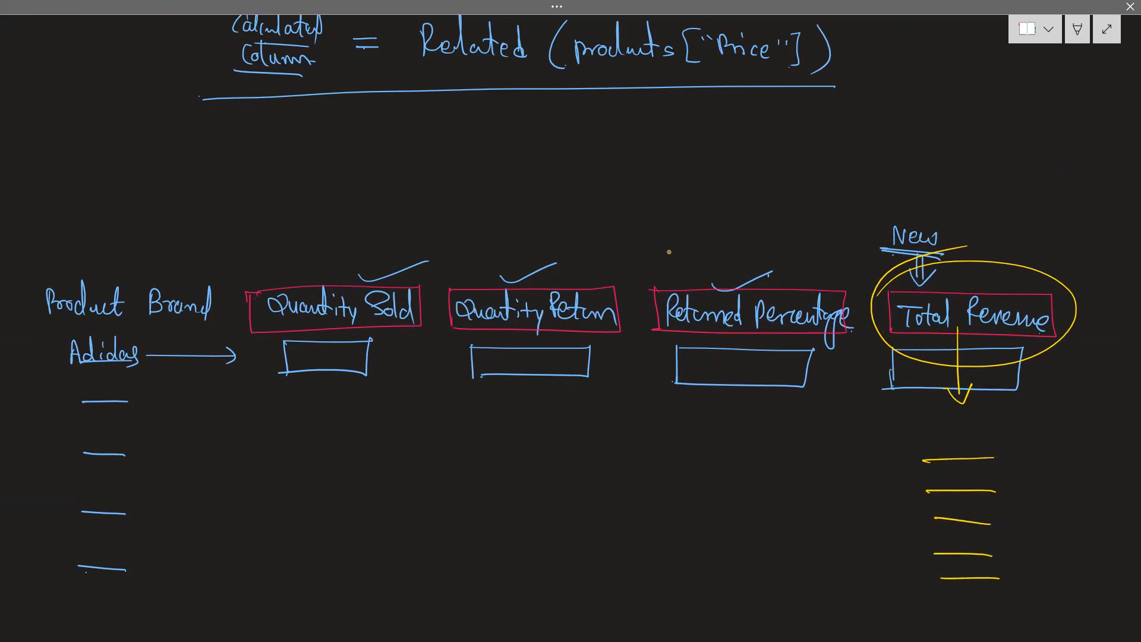
Circle the Adidas brand and write a circled, underlined "Seattle" above Total Revenue with a double arrow pointing down to it.
mouse_move(60, 344)
left_mouse_down()
mouse_move(98, 325)
mouse_move(147, 365)
mouse_move(57, 345)
mouse_move(86, 328)
left_mouse_up()
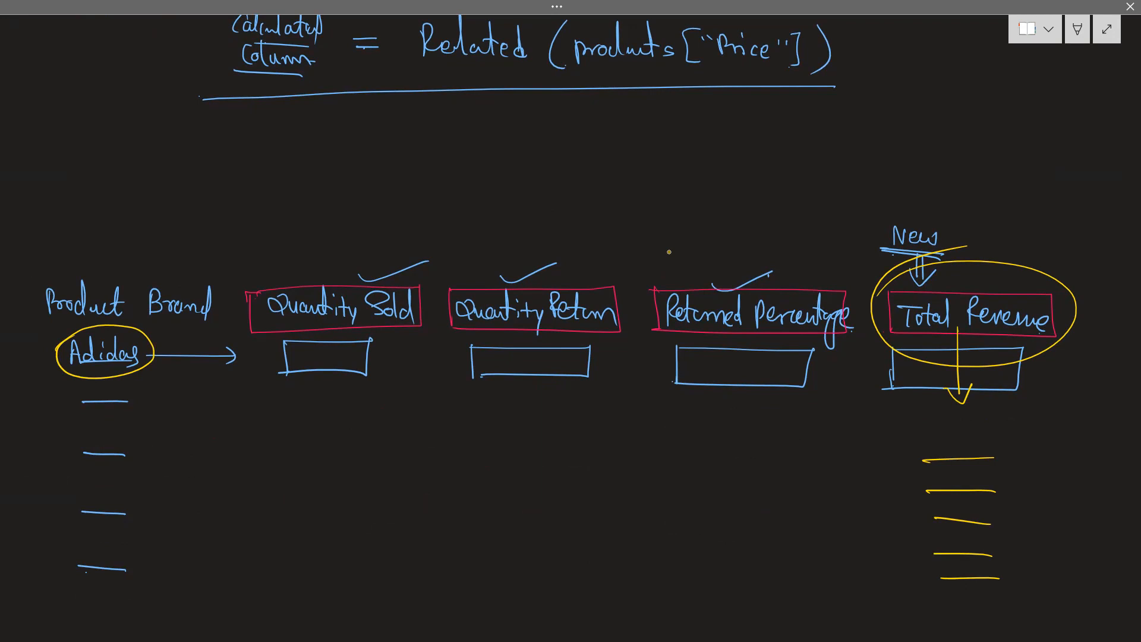
mouse_move(957, 194)
left_mouse_down()
mouse_move(958, 265)
mouse_move(971, 260)
left_mouse_up()
mouse_move(886, 121)
left_mouse_down()
mouse_move(865, 149)
mouse_move(926, 150)
mouse_move(935, 127)
mouse_move(938, 150)
left_mouse_up()
mouse_move(941, 142)
left_mouse_down()
mouse_move(953, 148)
mouse_move(868, 155)
left_mouse_up()
mouse_move(913, 166)
left_mouse_down()
mouse_move(957, 165)
mouse_move(887, 165)
left_mouse_up()
mouse_move(854, 113)
left_mouse_down()
mouse_move(897, 89)
mouse_move(952, 184)
mouse_move(853, 107)
left_mouse_up()
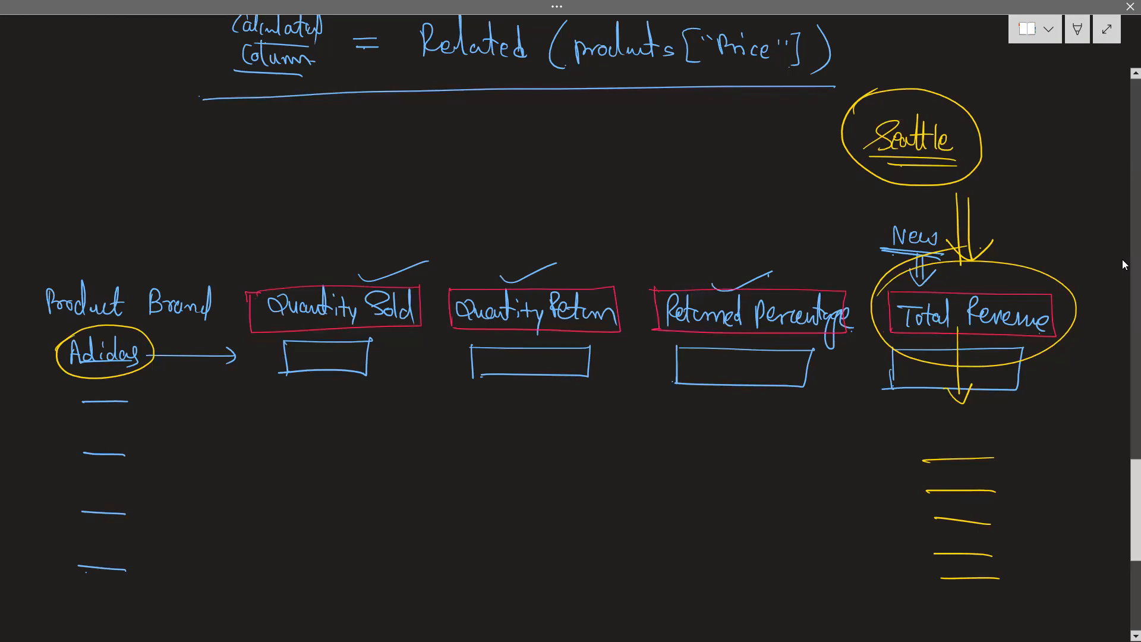
Write a circled "Sunday" and a double-underlined "Condition" above the product brand sketch.
mouse_move(624, 123)
left_mouse_down()
mouse_move(641, 132)
mouse_move(673, 100)
mouse_move(680, 168)
left_mouse_up()
mouse_move(612, 101)
left_mouse_down()
mouse_move(654, 162)
mouse_move(607, 119)
left_mouse_up()
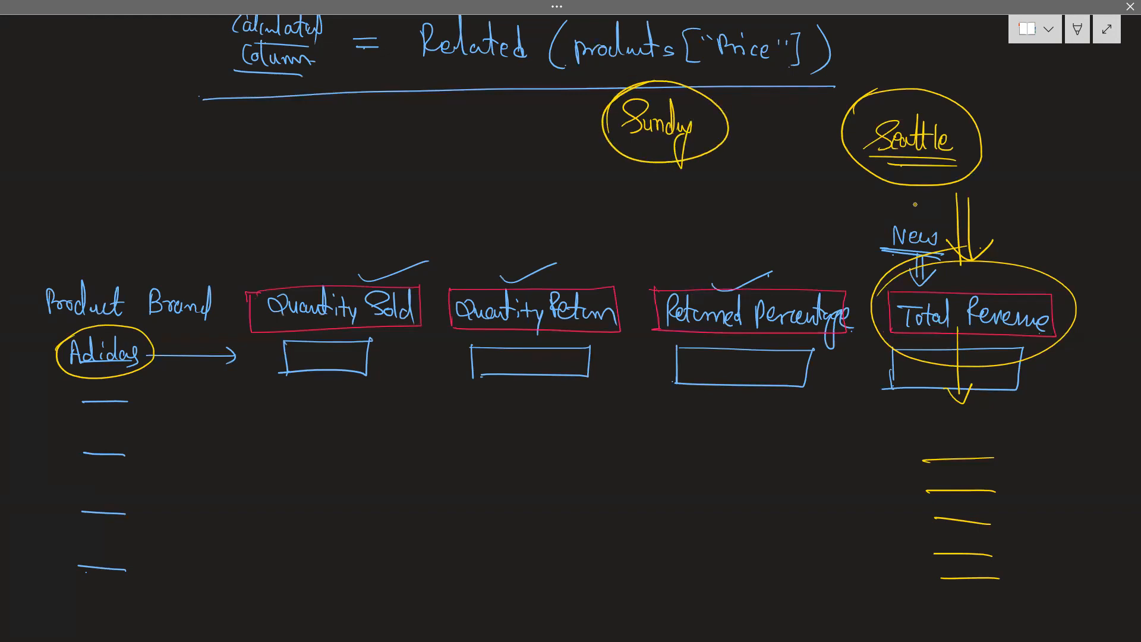
mouse_move(406, 138)
left_mouse_down()
mouse_move(398, 162)
mouse_move(457, 161)
mouse_move(462, 150)
mouse_move(468, 160)
left_mouse_up()
mouse_move(479, 150)
left_mouse_down()
mouse_move(474, 159)
mouse_move(489, 162)
left_mouse_up()
left_click_drag(394, 161, 498, 169)
left_click(422, 177)
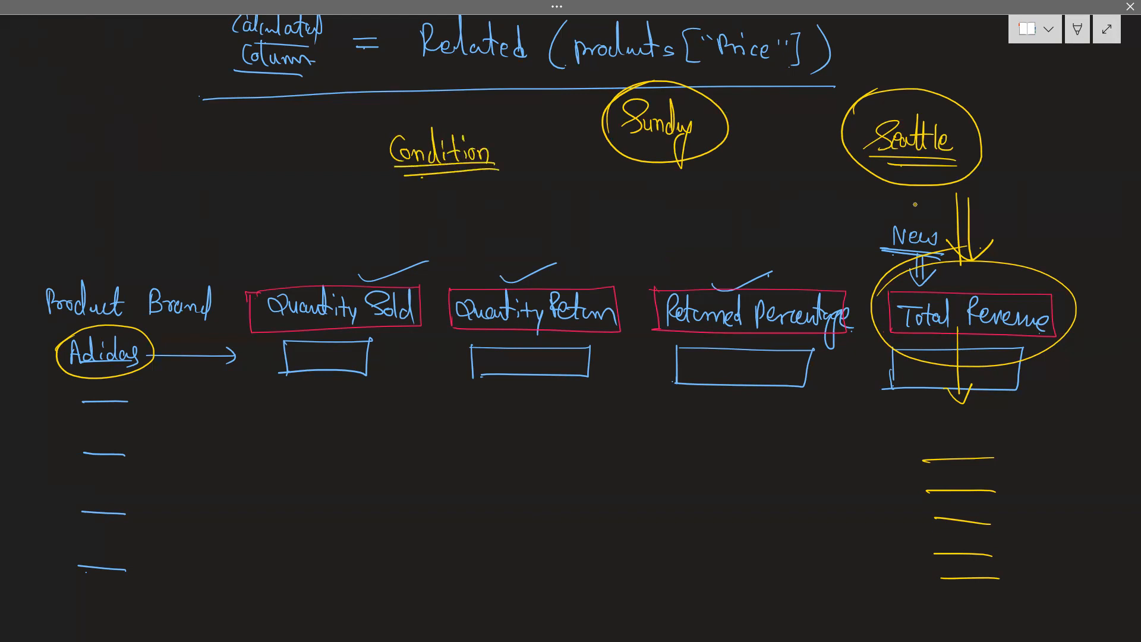
Add an equals sign before the circled Sunday and write "City =" in front of Seattle.
mouse_move(591, 118)
left_mouse_down()
mouse_move(720, 154)
mouse_move(623, 100)
left_mouse_up()
mouse_move(799, 119)
left_mouse_down()
mouse_move(799, 144)
mouse_move(815, 143)
left_mouse_up()
mouse_move(811, 131)
left_mouse_down()
mouse_move(824, 130)
mouse_move(820, 153)
left_mouse_up()
left_click_drag(827, 133, 845, 136)
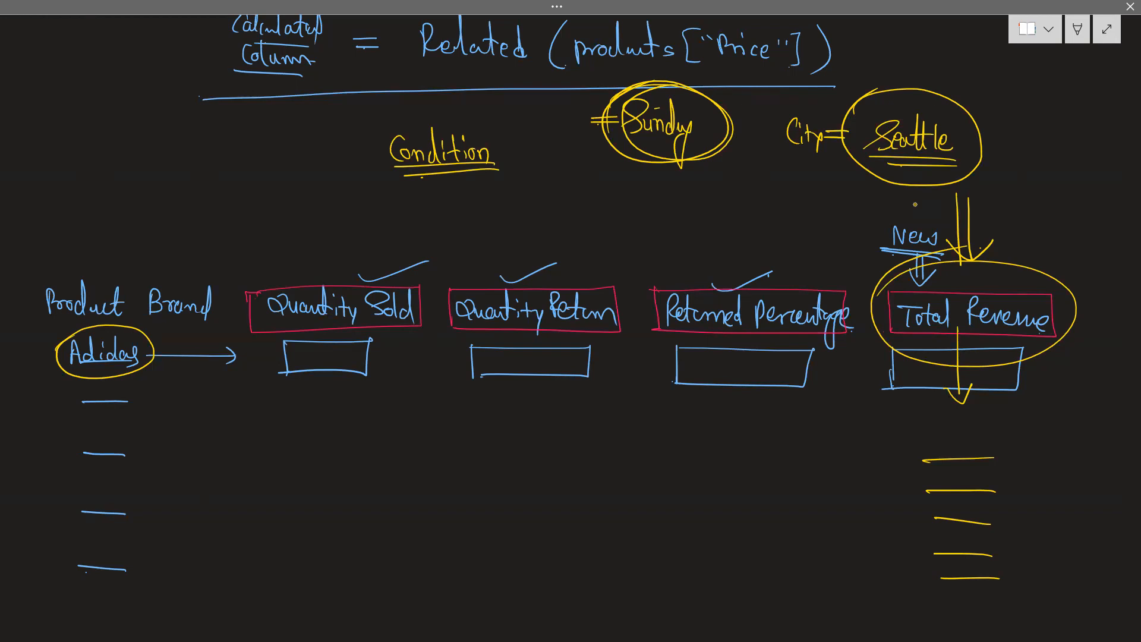
Write a double-underlined, circled "Store" beneath City with an arrow pointing up to it.
mouse_move(800, 182)
left_mouse_down()
mouse_move(806, 158)
mouse_move(763, 207)
mouse_move(807, 203)
mouse_move(817, 219)
left_mouse_up()
left_click_drag(770, 225, 809, 225)
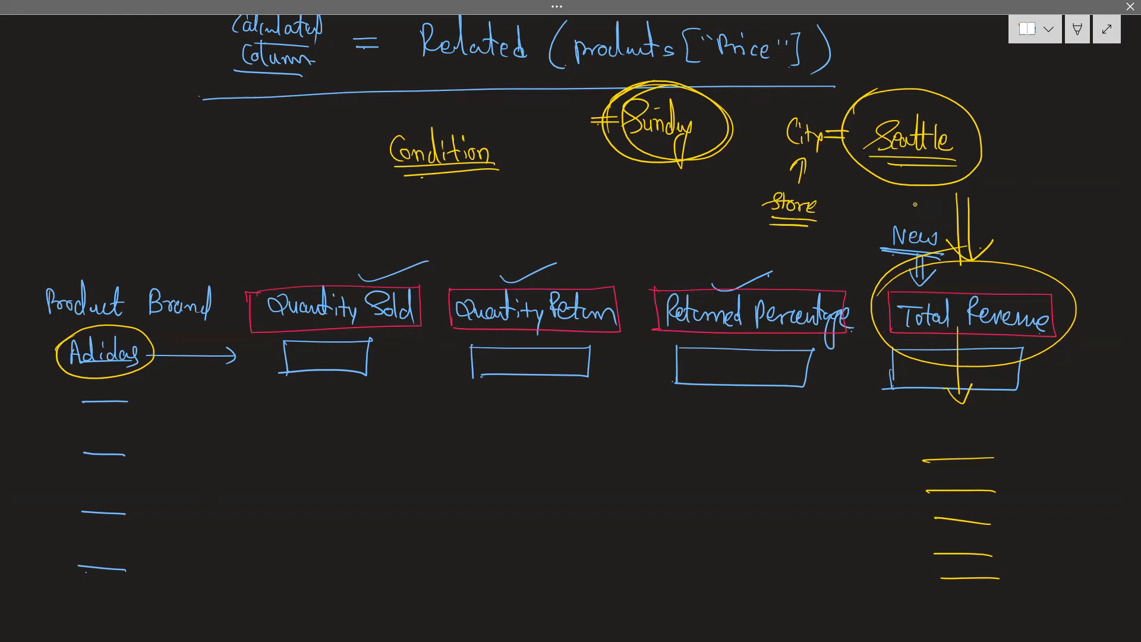
mouse_move(750, 191)
left_mouse_down()
mouse_move(831, 201)
mouse_move(755, 187)
left_mouse_up()
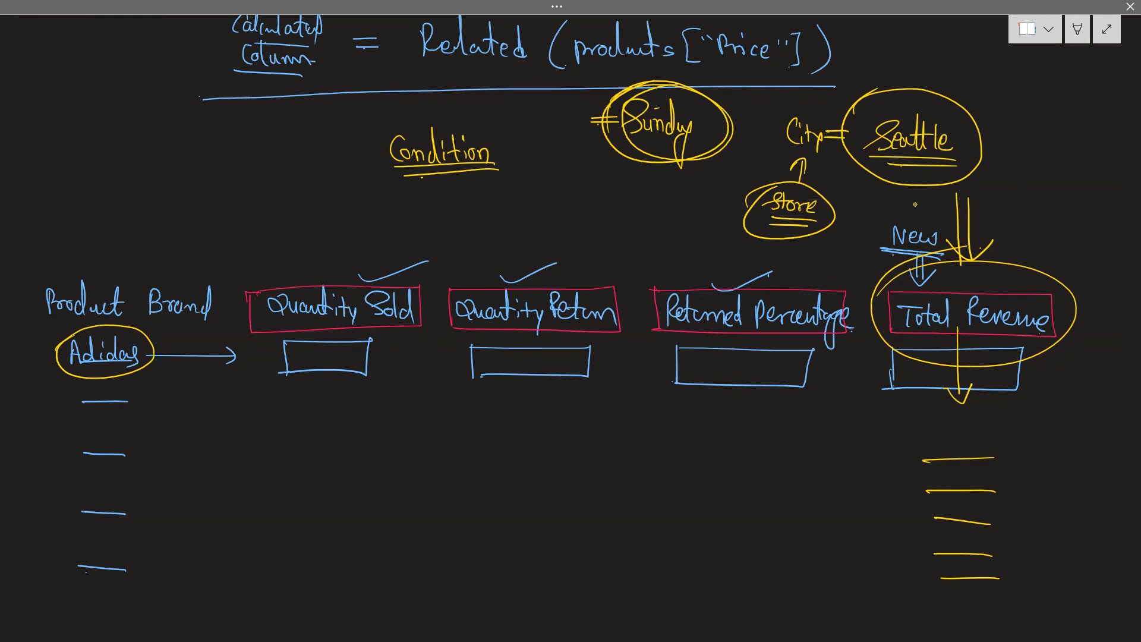
Circle Adidas and Seattle again, then emphasize Total Revenue with an underline, a frame and a wavy line in its first value box.
mouse_move(57, 344)
left_mouse_down()
mouse_move(66, 328)
mouse_move(156, 363)
mouse_move(77, 325)
left_mouse_up()
left_click_drag(861, 128, 924, 107)
mouse_move(908, 372)
left_mouse_down()
mouse_move(1004, 376)
mouse_move(925, 370)
left_mouse_up()
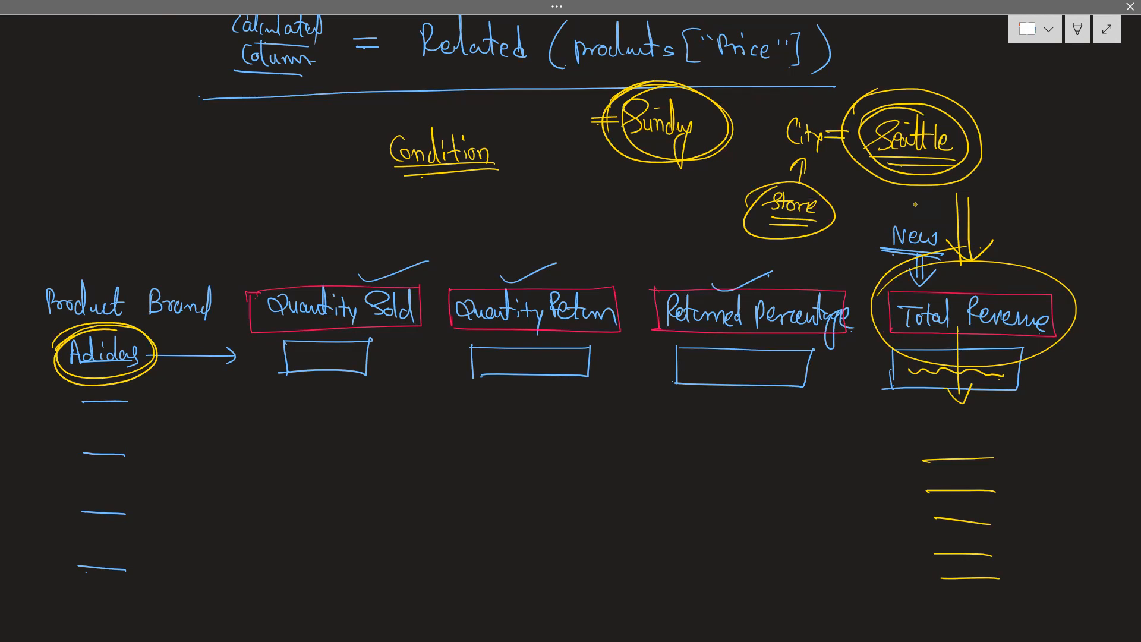
left_click_drag(918, 333, 995, 338)
mouse_move(889, 291)
left_mouse_down()
mouse_move(893, 328)
mouse_move(1055, 298)
mouse_move(1051, 342)
mouse_move(886, 337)
left_mouse_up()
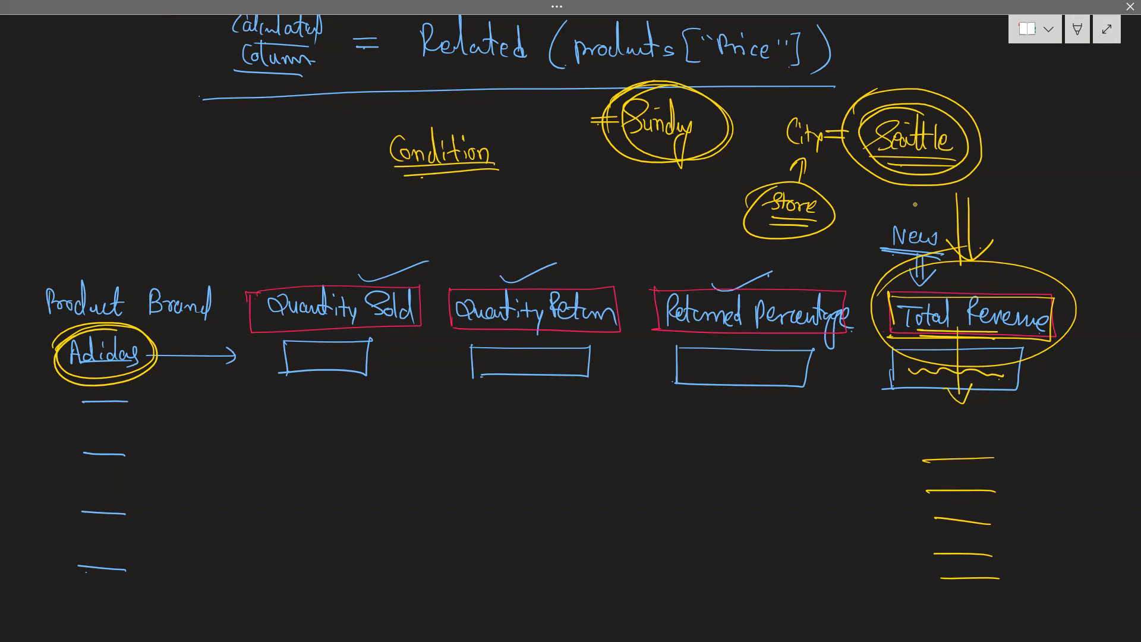
Write an underlined "San diego" beside the circled Seattle.
mouse_move(1024, 113)
left_mouse_down()
mouse_move(1002, 144)
mouse_move(1041, 146)
mouse_move(1032, 171)
mouse_move(1050, 172)
mouse_move(1052, 198)
mouse_move(1067, 179)
mouse_move(1075, 191)
left_mouse_up()
left_click_drag(1004, 145, 1044, 148)
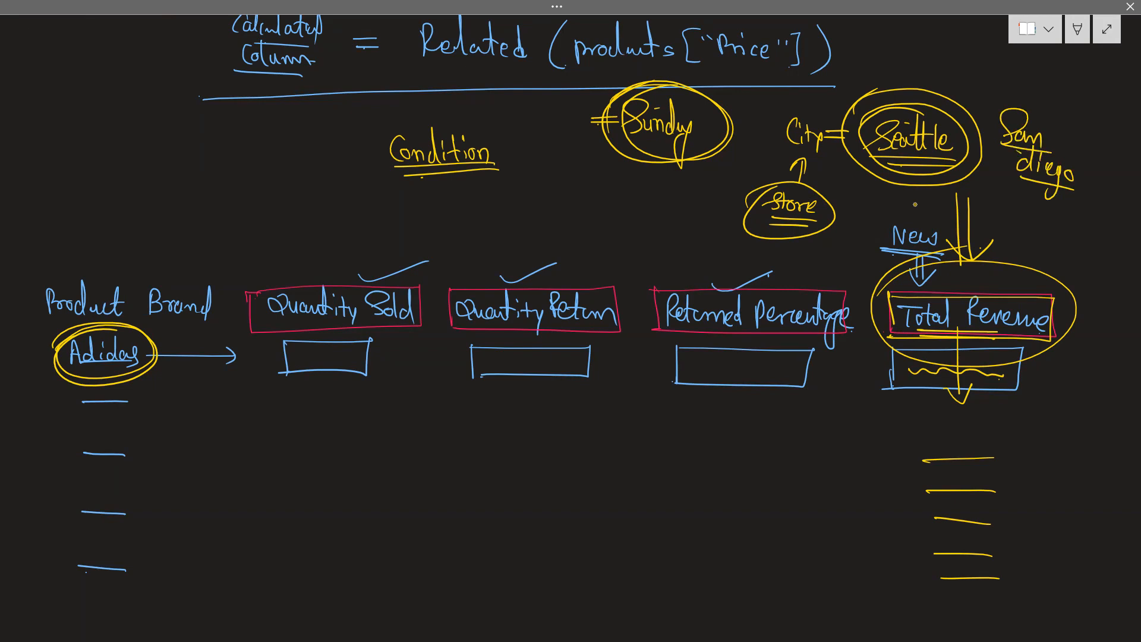
Circle Total Revenue again and draw an arrow from it to a handwritten "dont change" note with "dont" underlined.
mouse_move(884, 303)
left_mouse_down()
mouse_move(931, 264)
mouse_move(1065, 337)
mouse_move(887, 309)
mouse_move(1064, 315)
mouse_move(892, 279)
mouse_move(1035, 349)
mouse_move(1061, 401)
left_mouse_up()
mouse_move(1058, 423)
left_mouse_down()
mouse_move(1051, 429)
mouse_move(1062, 406)
mouse_move(1064, 435)
left_mouse_up()
left_click_drag(1065, 429, 1072, 437)
mouse_move(1073, 433)
left_mouse_down()
mouse_move(1093, 445)
mouse_move(1059, 477)
mouse_move(1079, 486)
mouse_move(1081, 519)
mouse_move(1061, 538)
left_mouse_up()
mouse_move(1090, 496)
left_mouse_down()
mouse_move(1100, 490)
mouse_move(1096, 519)
left_mouse_up()
left_click_drag(1050, 435, 1095, 456)
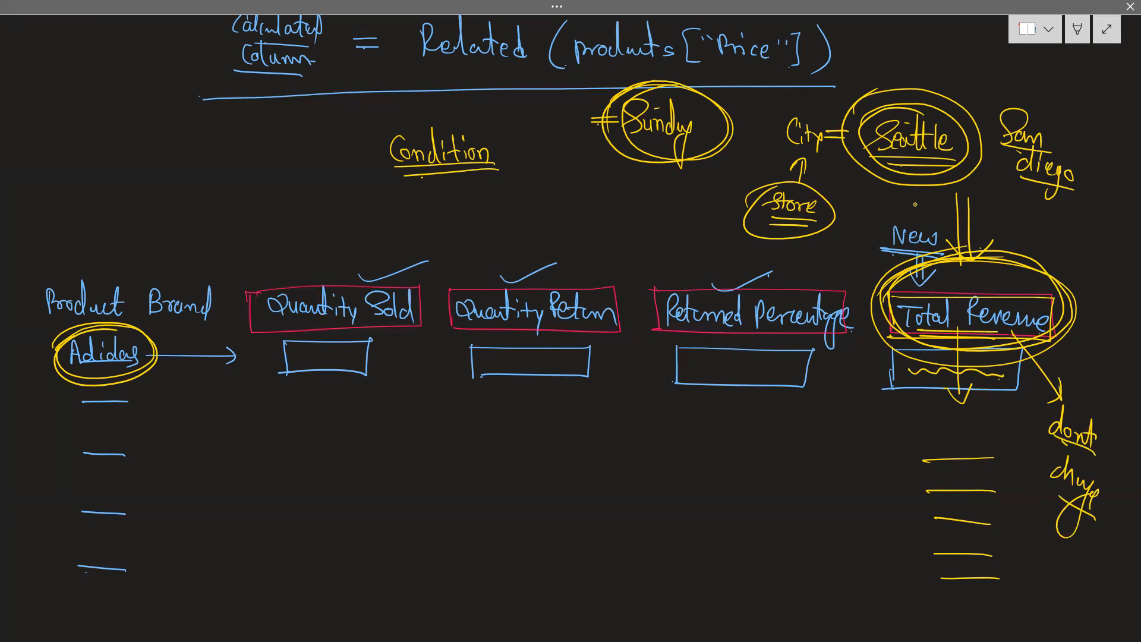
Add more circles around Total Revenue and double-underline the City = Seattle condition.
mouse_move(868, 290)
left_mouse_down()
mouse_move(891, 259)
mouse_move(1011, 239)
mouse_move(1061, 360)
mouse_move(865, 308)
mouse_move(1028, 247)
left_mouse_up()
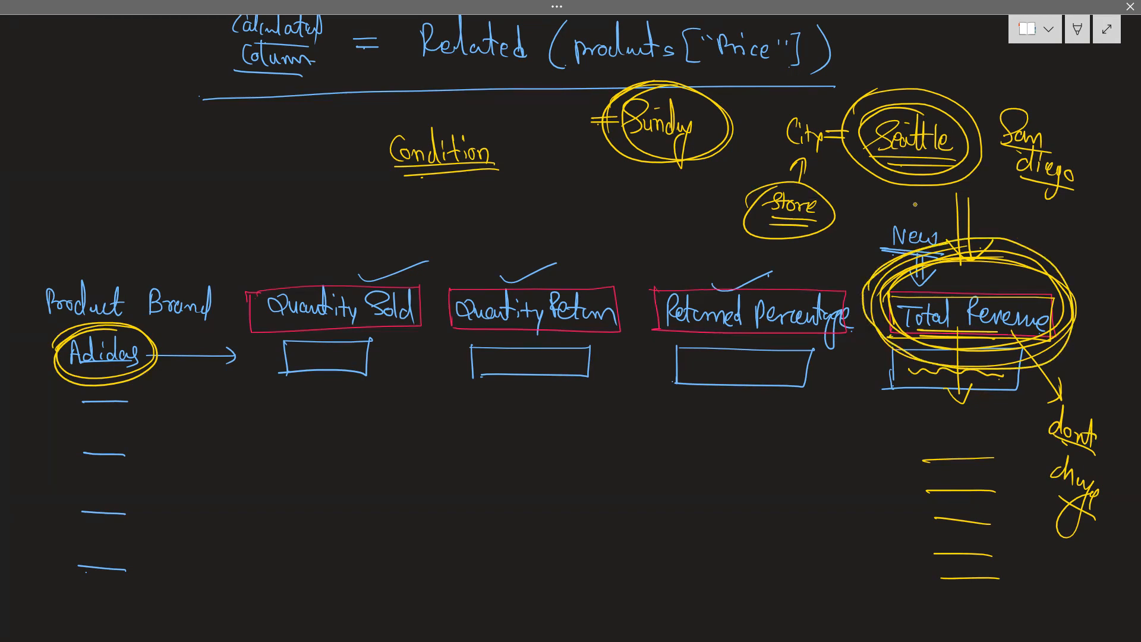
mouse_move(904, 154)
left_mouse_down()
mouse_move(796, 155)
mouse_move(911, 170)
left_mouse_up()
mouse_move(870, 288)
left_mouse_down()
mouse_move(951, 244)
mouse_move(1061, 339)
mouse_move(865, 309)
mouse_move(1058, 280)
left_mouse_up()
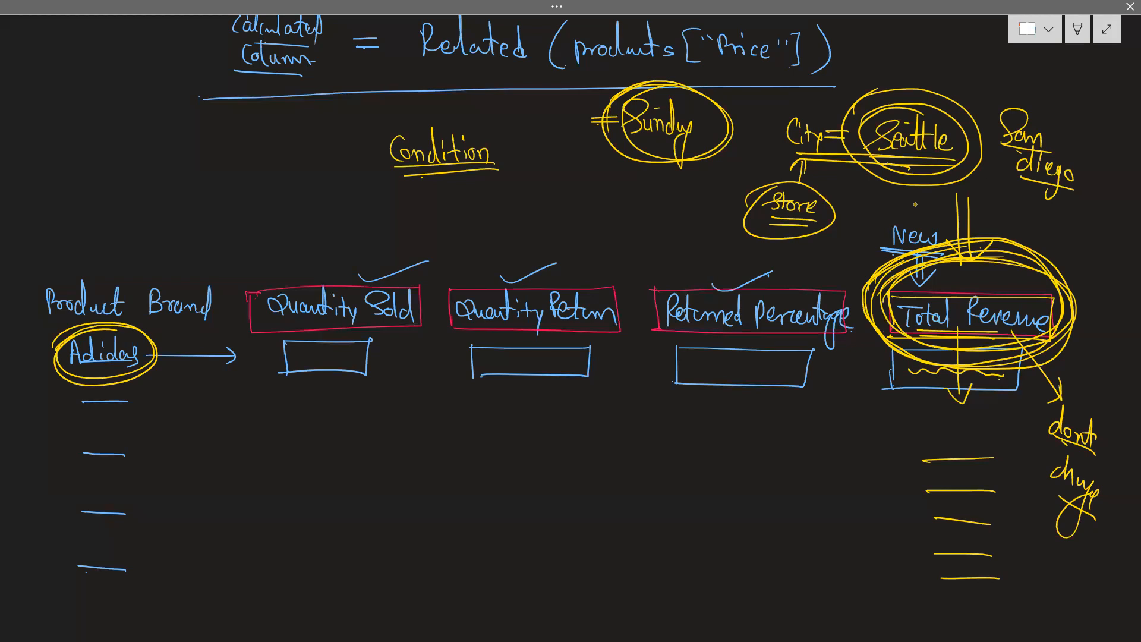
Below the Calculate definition, write "Calculate (" with a first argument line and an arrow down to "Existing Measure".
scroll(915, 203, "down", 15)
scroll(916, 204, "up", 3)
scroll(915, 204, "down", 2)
scroll(915, 204, "up", 1)
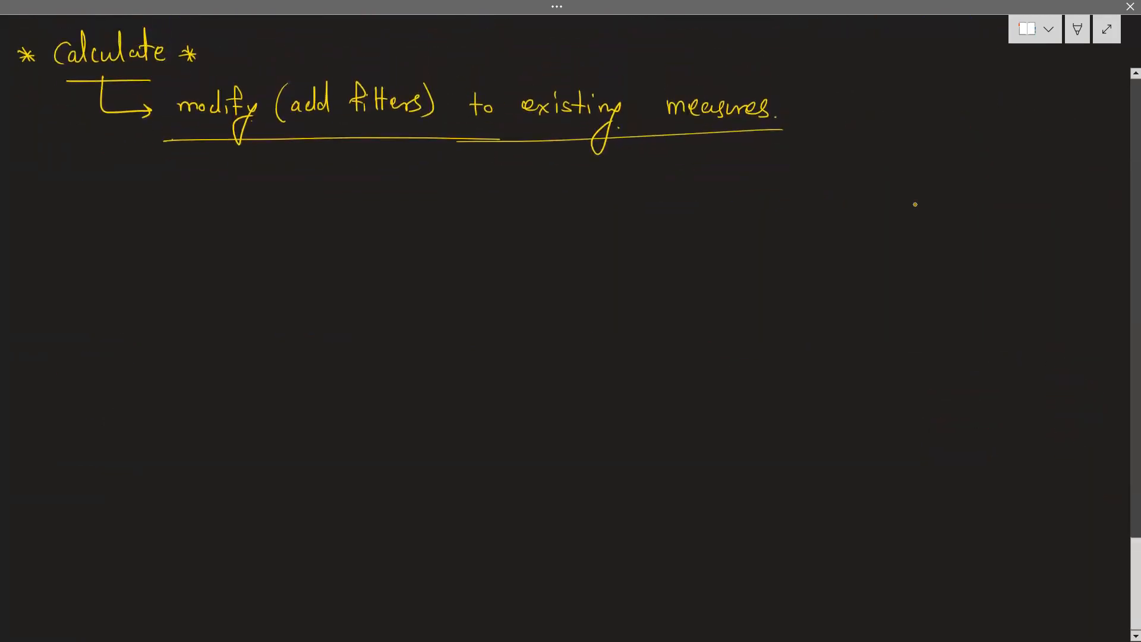
mouse_move(328, 249)
left_mouse_down()
mouse_move(351, 267)
mouse_move(416, 262)
mouse_move(491, 307)
mouse_move(652, 279)
left_mouse_up()
mouse_move(552, 295)
left_mouse_down()
mouse_move(554, 342)
mouse_move(570, 325)
left_mouse_up()
mouse_move(518, 355)
left_mouse_down()
mouse_move(514, 378)
mouse_move(510, 368)
left_mouse_up()
left_click_drag(515, 373, 530, 380)
mouse_move(544, 357)
left_mouse_down()
mouse_move(543, 379)
mouse_move(551, 364)
mouse_move(567, 386)
left_mouse_up()
mouse_move(587, 363)
left_mouse_down()
mouse_move(618, 374)
mouse_move(647, 366)
left_mouse_up()
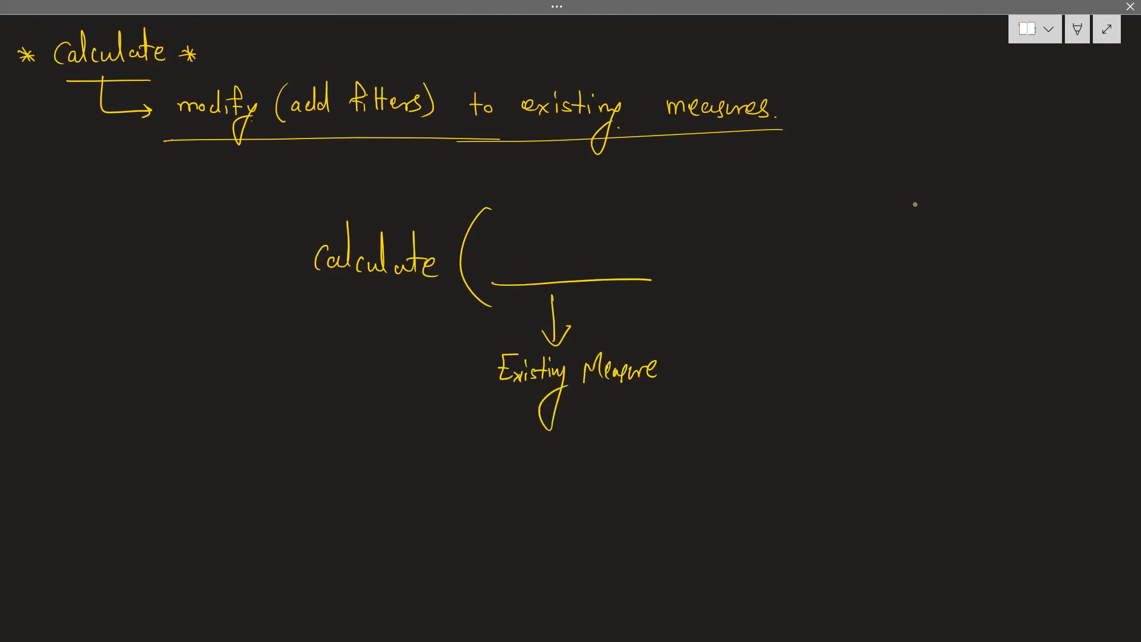
Add a comma after the first argument line and write the note "Filter ⇒ Condition" beside the Calculate definition.
left_click_drag(687, 281, 686, 292)
mouse_move(882, 47)
left_mouse_down()
mouse_move(872, 73)
mouse_move(903, 73)
left_mouse_up()
mouse_move(894, 62)
left_mouse_down()
mouse_move(919, 76)
mouse_move(937, 69)
left_mouse_up()
mouse_move(943, 75)
left_mouse_down()
mouse_move(962, 79)
mouse_move(950, 91)
mouse_move(980, 94)
left_mouse_up()
left_click_drag(992, 97, 1007, 96)
mouse_move(1009, 98)
left_mouse_down()
mouse_move(1013, 76)
mouse_move(1014, 105)
mouse_move(1032, 106)
left_mouse_up()
mouse_move(1029, 95)
left_mouse_down()
mouse_move(1032, 112)
mouse_move(1043, 102)
left_mouse_up()
mouse_move(1051, 115)
left_mouse_down()
mouse_move(1042, 125)
mouse_move(1066, 134)
left_mouse_up()
Add three comma-separated filter argument lines with downward arrows to the Calculate syntax and close the parenthesis.
mouse_move(716, 282)
left_mouse_down()
mouse_move(810, 277)
mouse_move(770, 329)
mouse_move(787, 313)
left_mouse_up()
mouse_move(841, 275)
left_mouse_down()
mouse_move(840, 291)
mouse_move(929, 274)
mouse_move(907, 311)
mouse_move(908, 347)
left_mouse_up()
left_click_drag(900, 337, 926, 327)
mouse_move(968, 279)
left_mouse_down()
mouse_move(966, 293)
mouse_move(1049, 286)
mouse_move(1027, 348)
mouse_move(1040, 331)
left_mouse_up()
mouse_move(1055, 225)
left_mouse_down()
mouse_move(1074, 287)
mouse_move(1061, 321)
left_mouse_up()
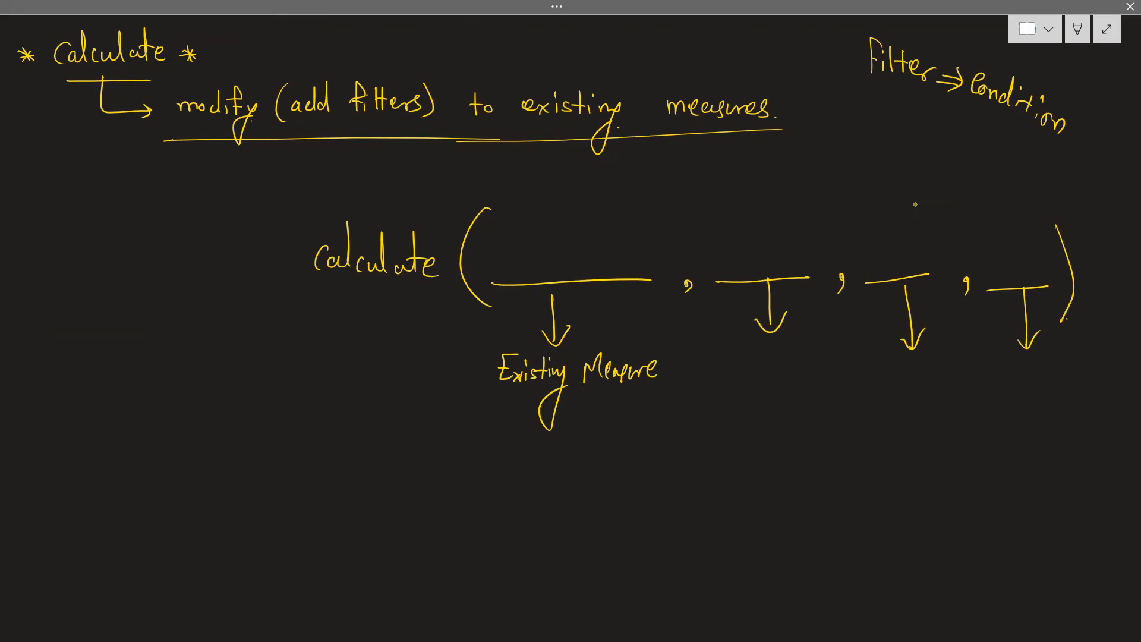
Write "[Total Revenue]" in square brackets above the first argument line of Calculate.
mouse_move(489, 239)
left_mouse_down()
mouse_move(484, 271)
mouse_move(505, 269)
left_mouse_up()
mouse_move(639, 238)
left_mouse_down()
mouse_move(657, 238)
mouse_move(643, 271)
left_mouse_up()
left_click_drag(496, 248, 515, 245)
mouse_move(506, 246)
left_mouse_down()
mouse_move(505, 265)
mouse_move(523, 263)
left_mouse_up()
left_click_drag(517, 256, 537, 264)
mouse_move(538, 243)
left_mouse_down()
mouse_move(541, 266)
mouse_move(620, 249)
left_mouse_up()
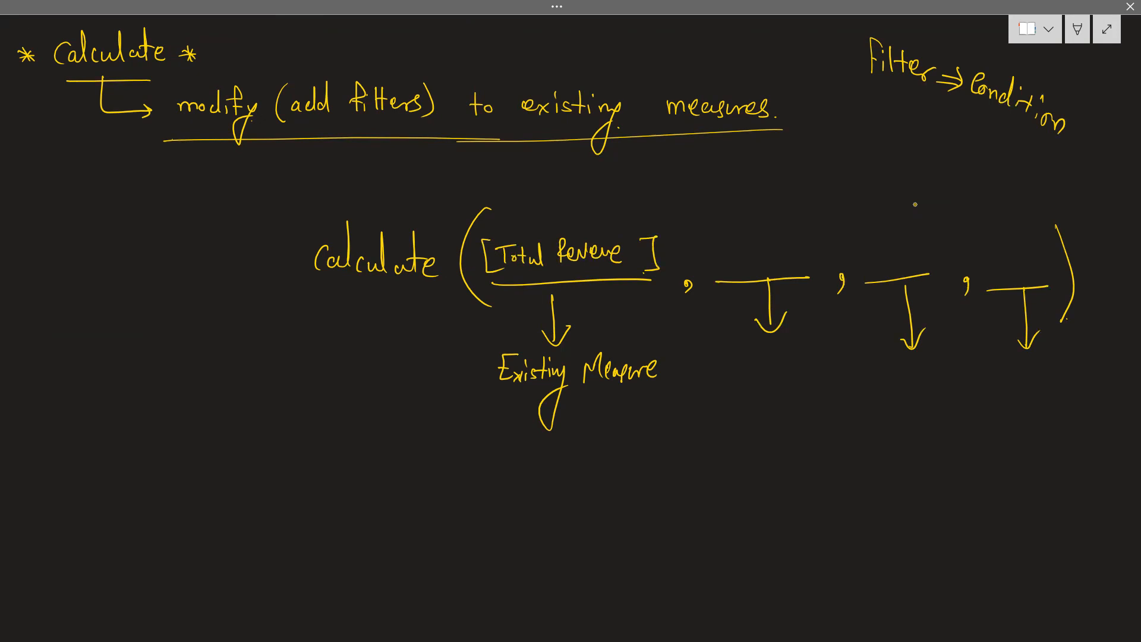
Write the condition City = 'Seattle' above the second argument line of Calculate.
mouse_move(709, 244)
left_mouse_down()
mouse_move(706, 260)
mouse_move(729, 260)
left_mouse_up()
left_click_drag(730, 250, 727, 270)
mouse_move(770, 237)
left_mouse_down()
mouse_move(768, 259)
mouse_move(791, 257)
left_mouse_up()
left_click_drag(790, 236, 799, 256)
mouse_move(804, 231)
left_mouse_down()
mouse_move(805, 257)
mouse_move(812, 242)
left_mouse_up()
left_click_drag(808, 236, 819, 258)
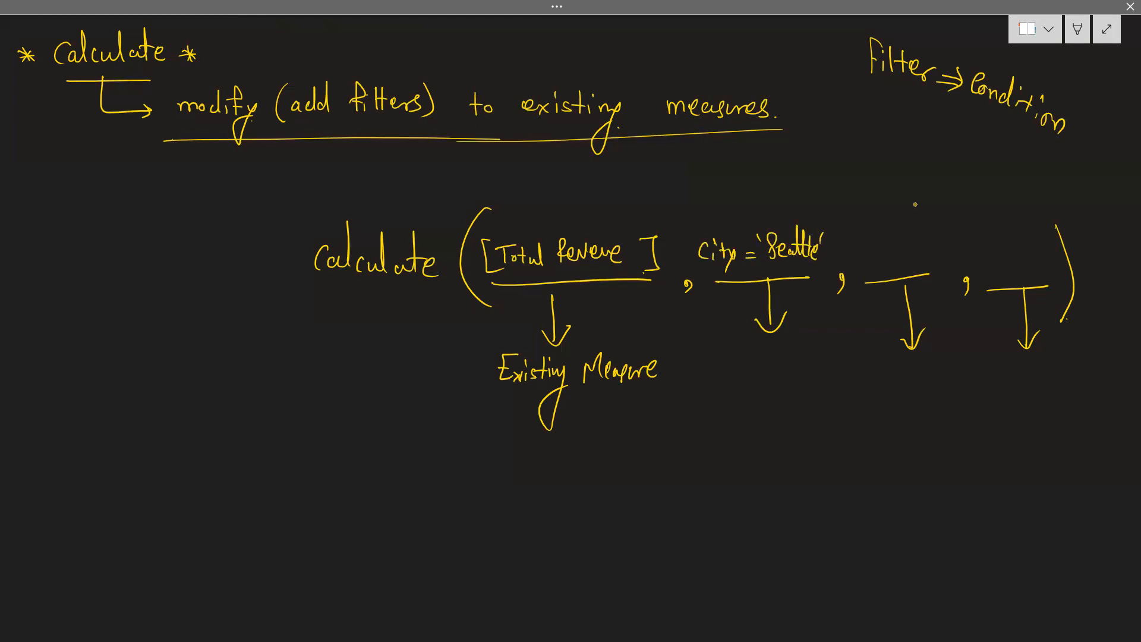
Write "day" above the third argument line of Calculate to start the second condition.
mouse_move(860, 249)
left_mouse_down()
mouse_move(853, 258)
mouse_move(877, 257)
left_mouse_up()
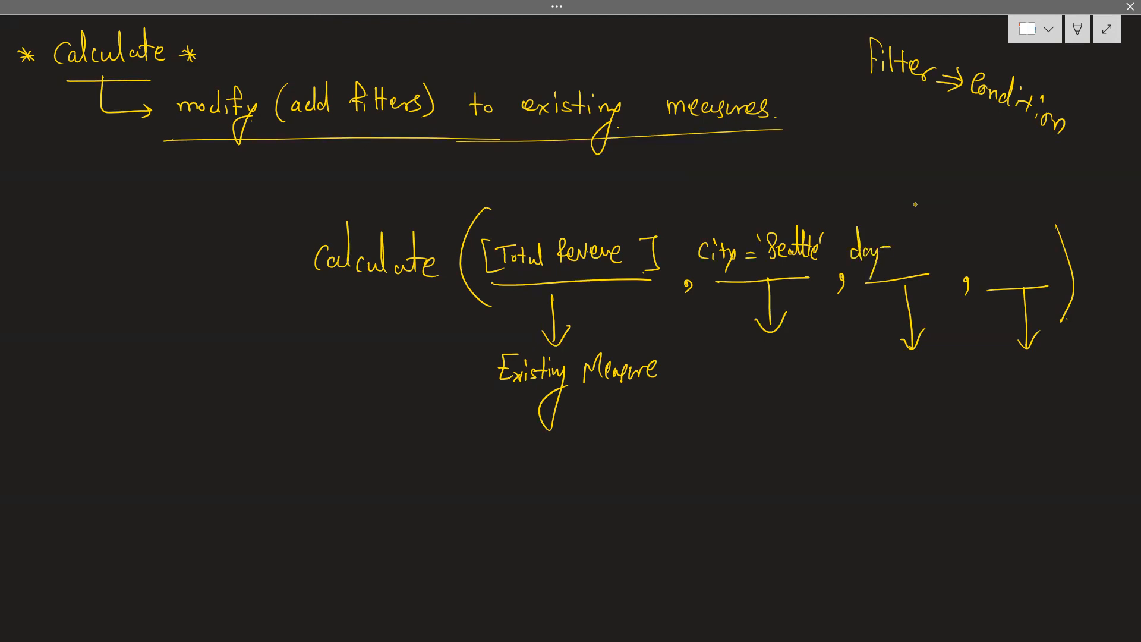